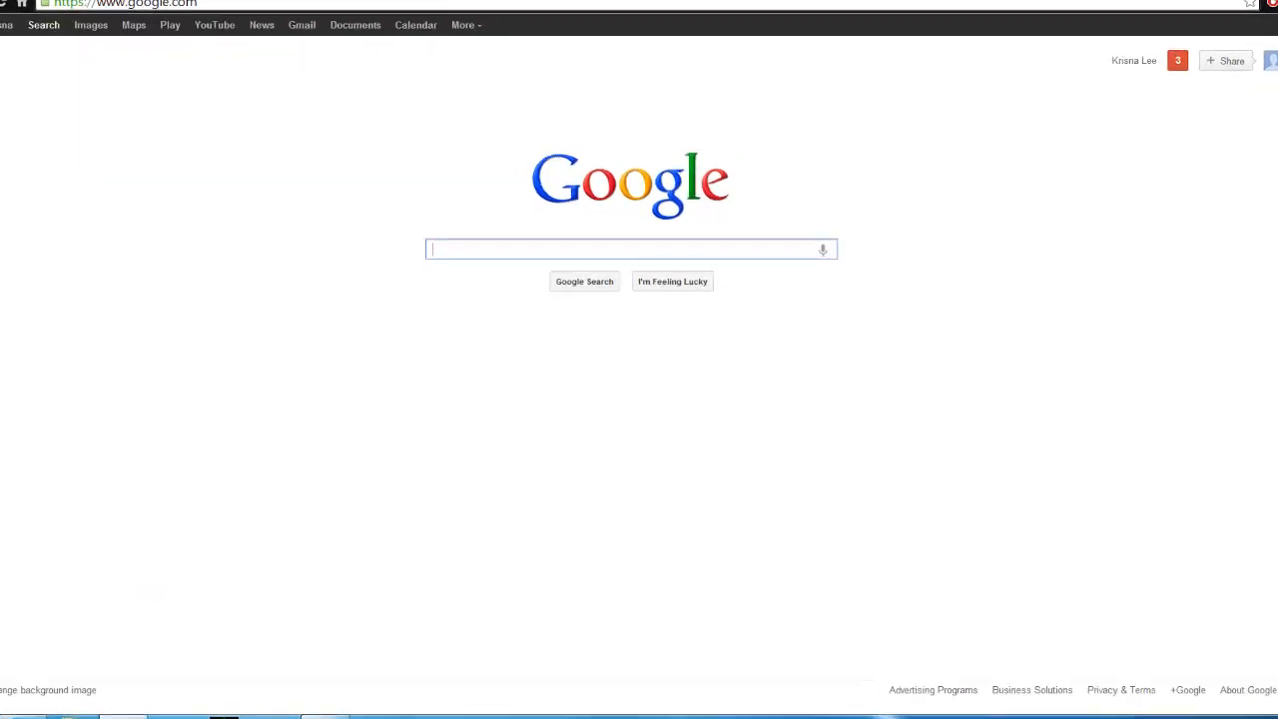
Step: Search the Start menu for "cm" to find the cmd program
{"action": "left_click", "coordinate": [6, 697]}
{"action": "type", "text": "cm"}
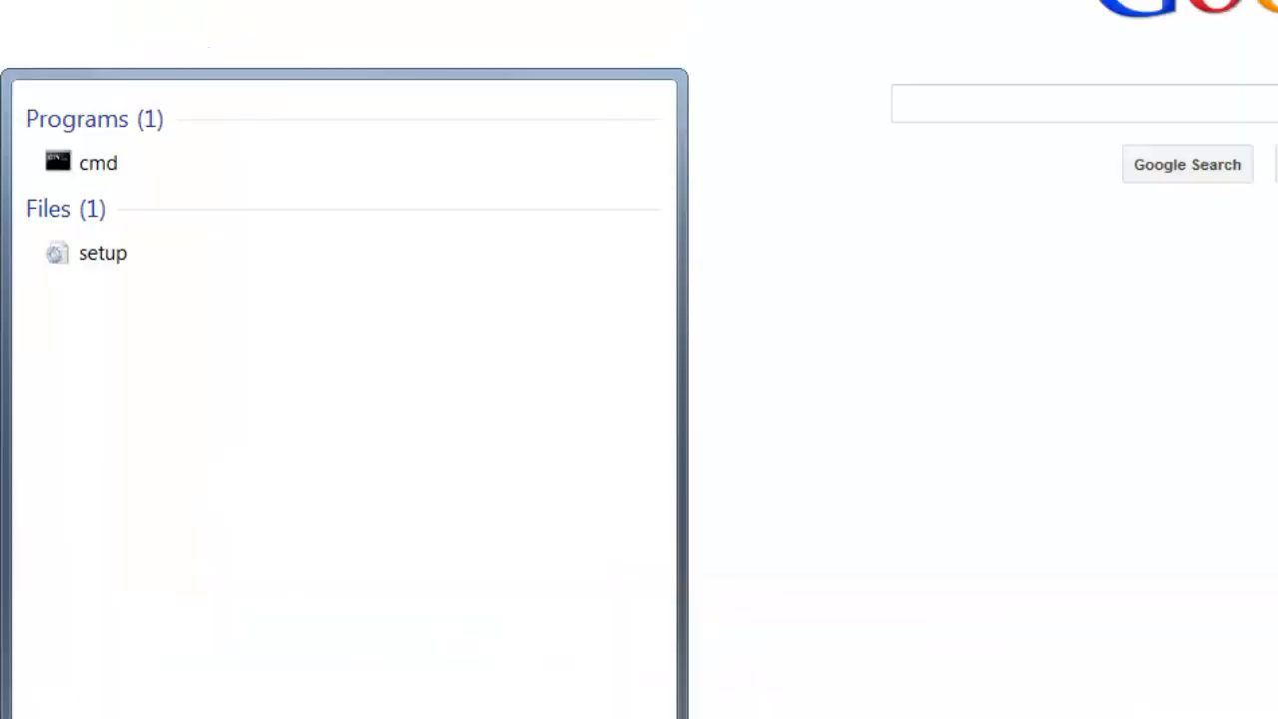
Step: Run ipconfig in Command Prompt to read IPv4 192.168.1.12 and gateway 192.168.1.1
{"action": "left_click", "coordinate": [128, 163]}
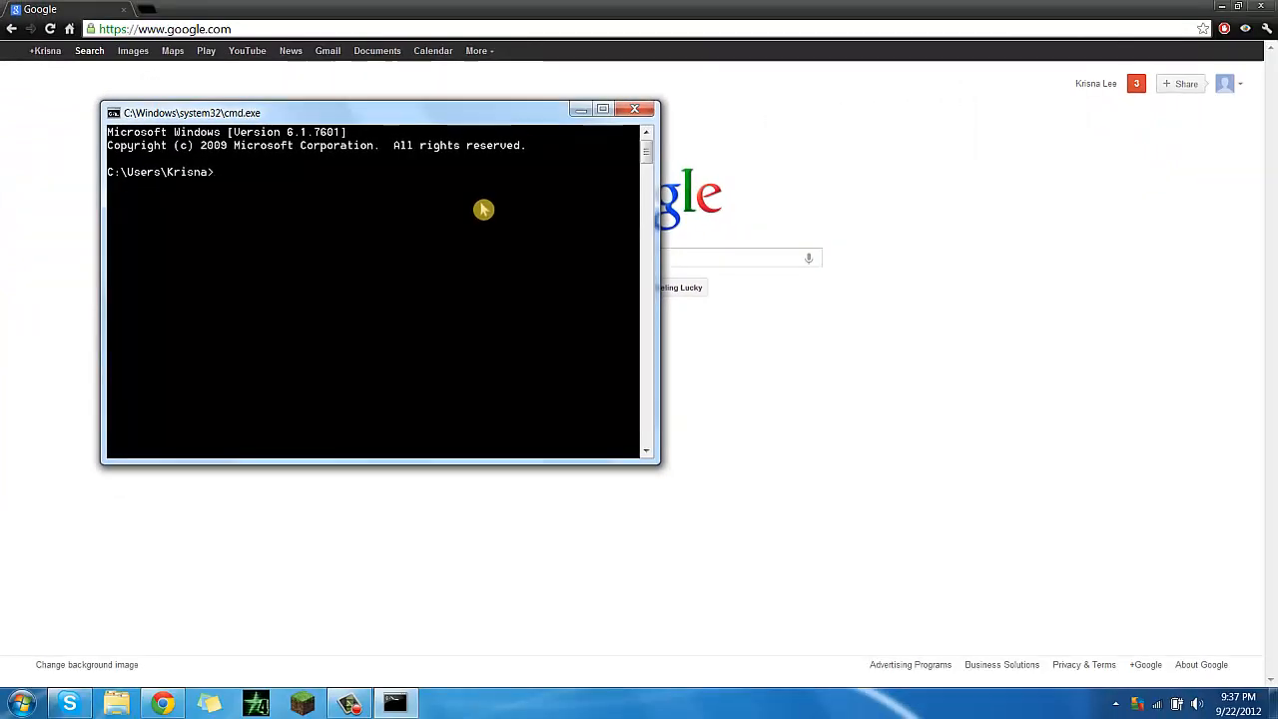
{"action": "type", "text": "ipconfig"}
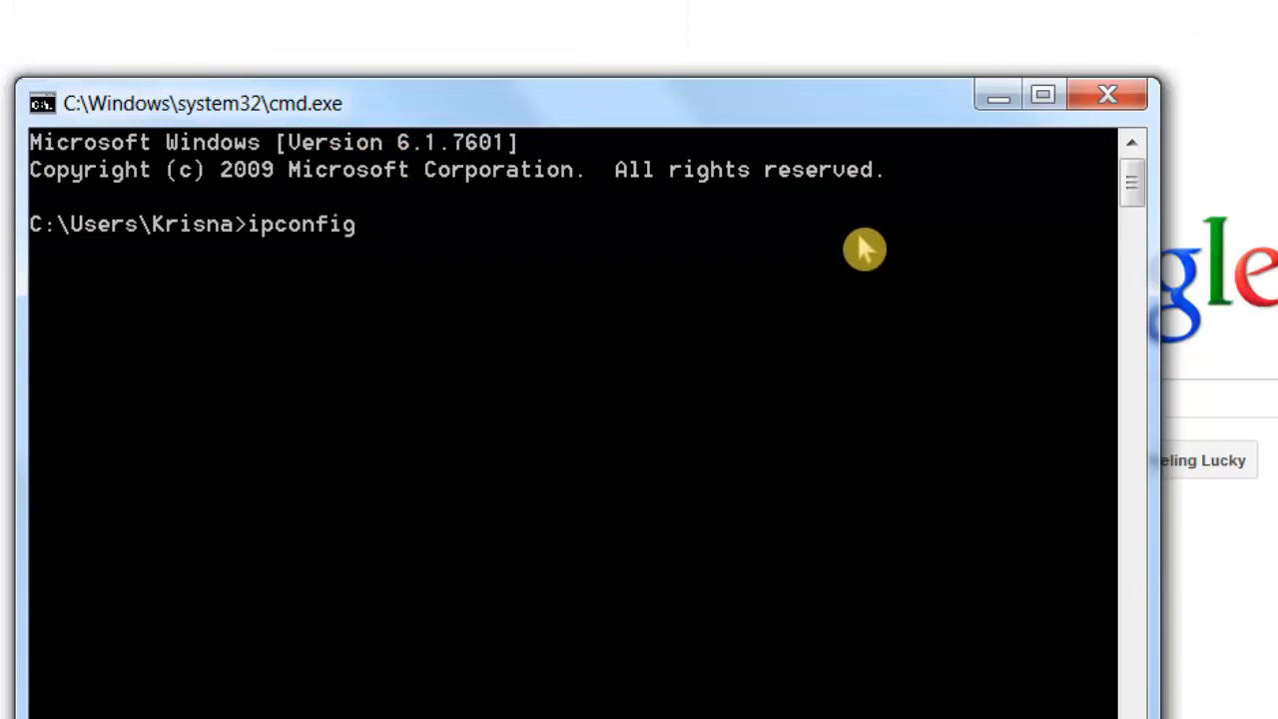
{"action": "key", "text": "Return"}
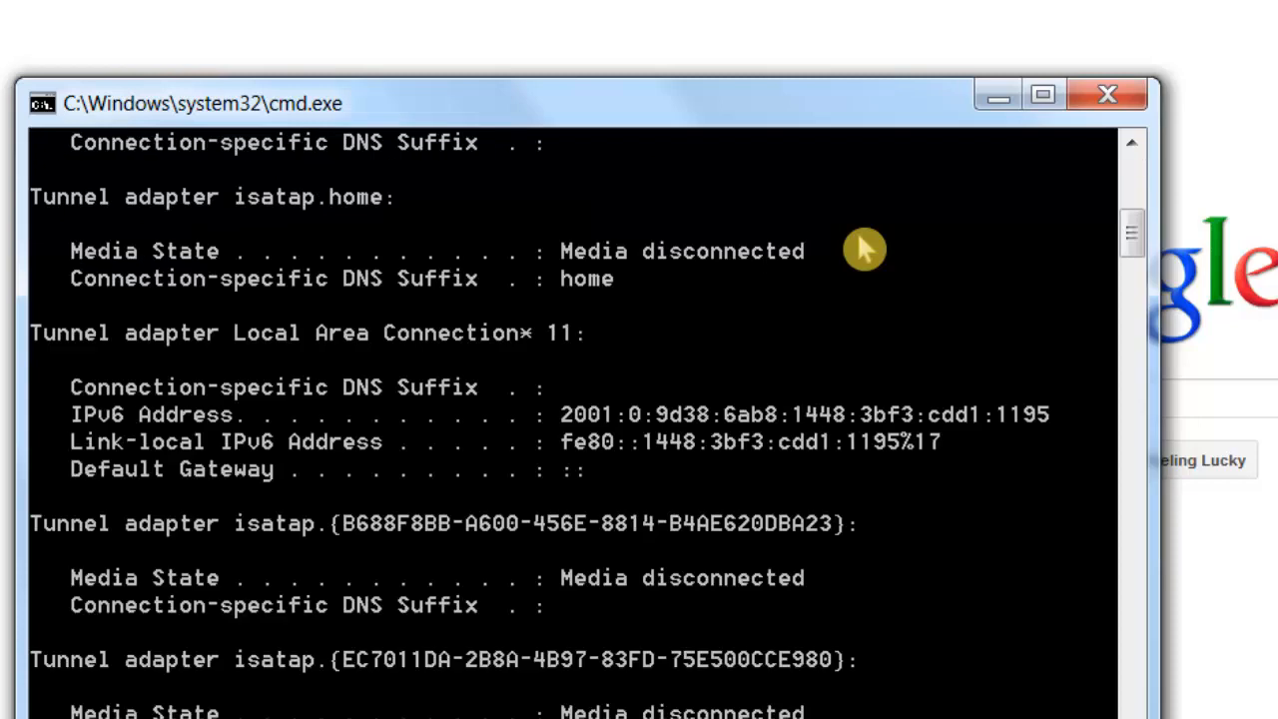
{"action": "scroll", "coordinate": [861, 247], "scroll_direction": "up", "scroll_amount": 5}
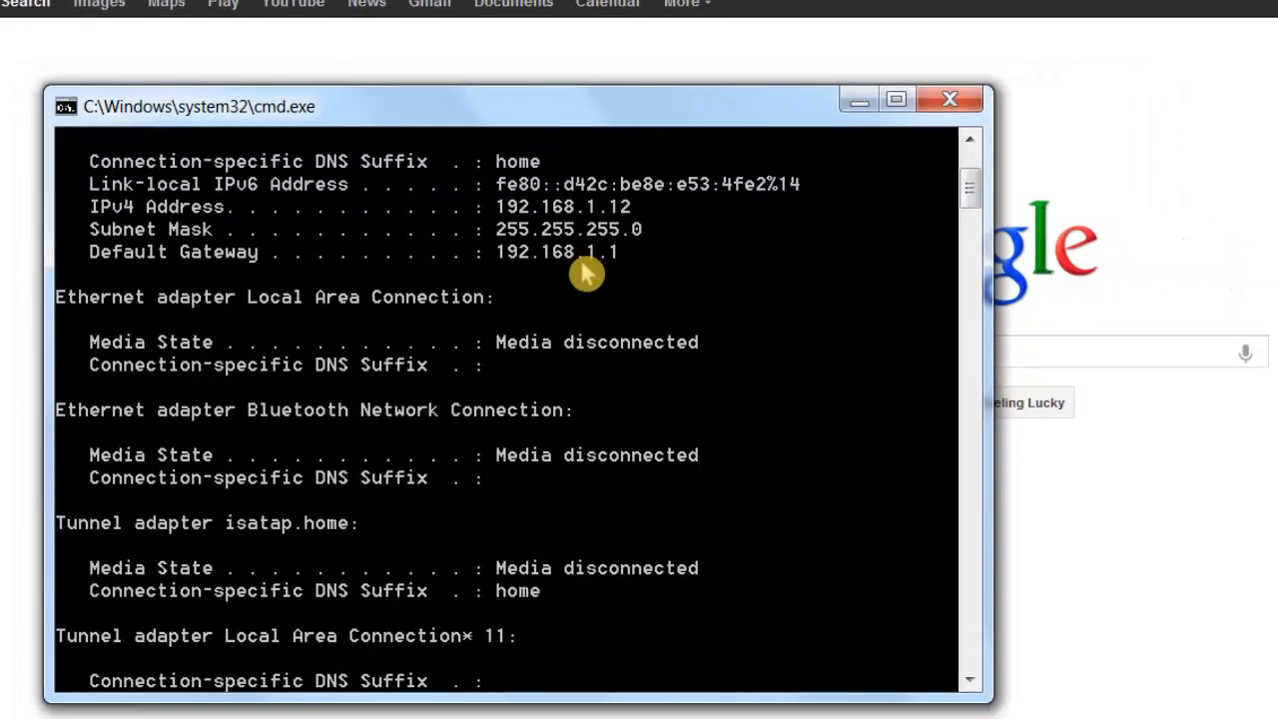
{"action": "scroll", "coordinate": [704, 285], "scroll_direction": "down", "scroll_amount": 1}
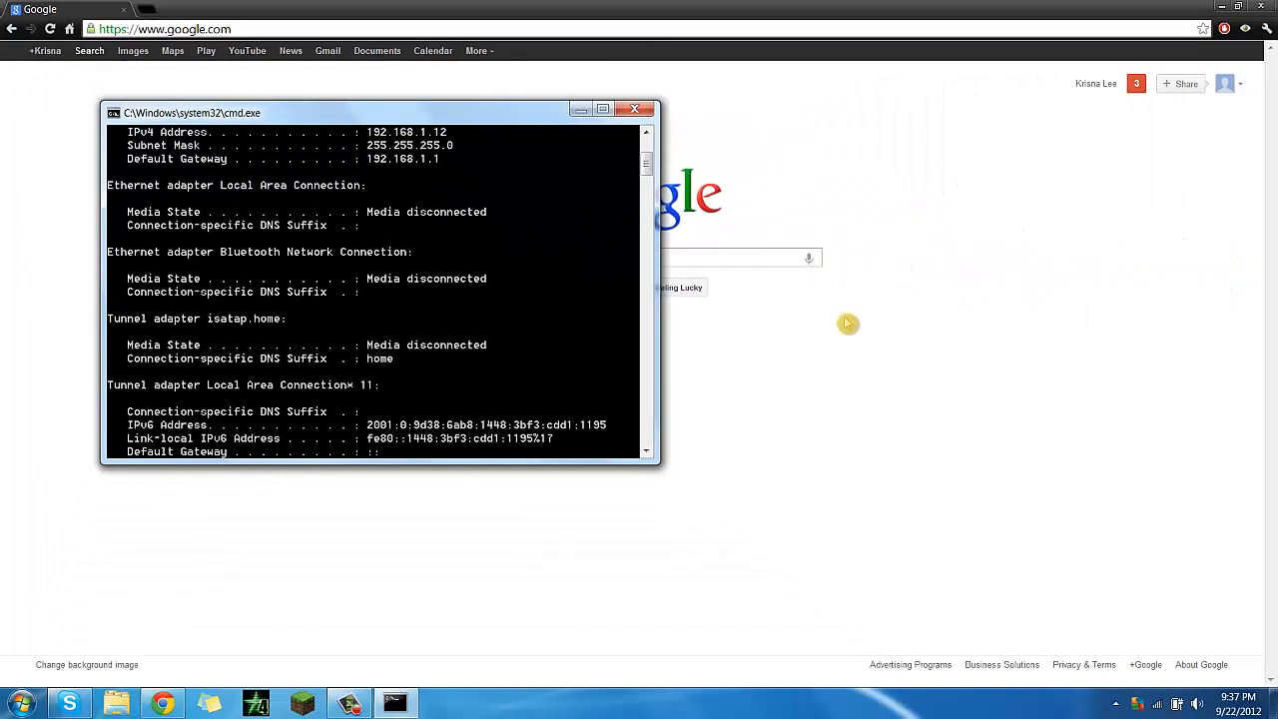
{"action": "left_click", "coordinate": [898, 371]}
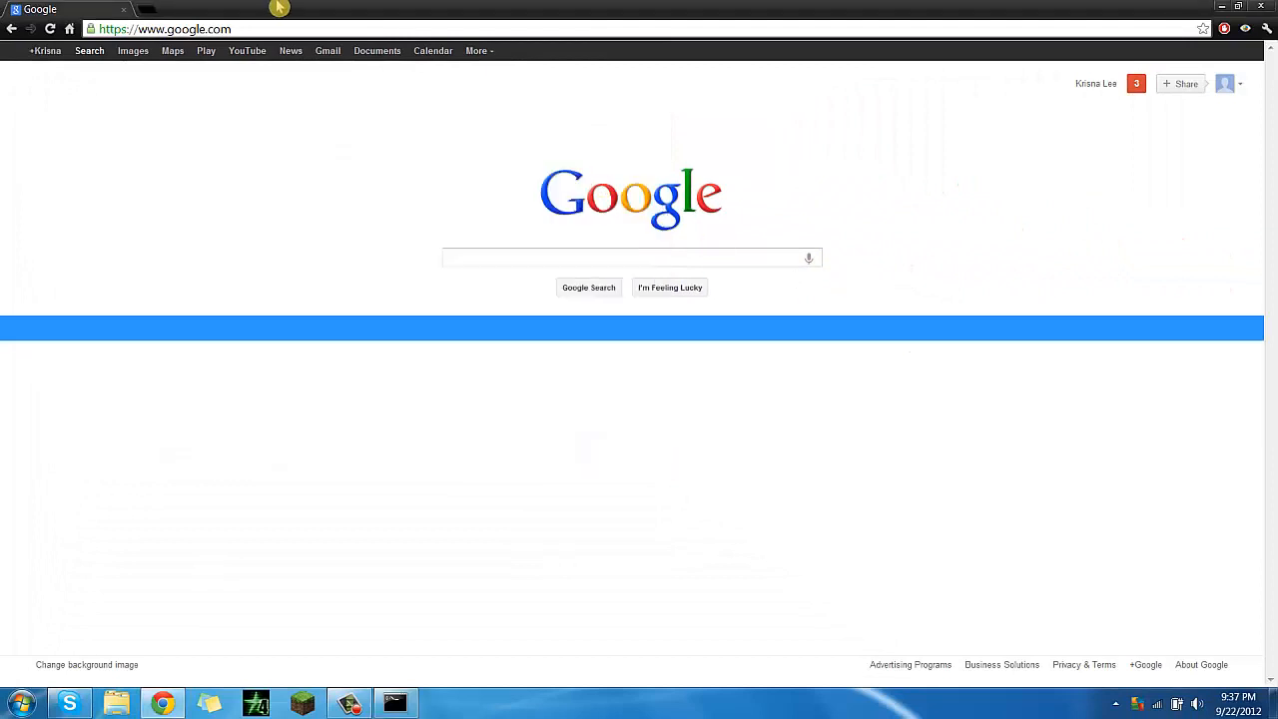
Step: Load 192.168.1.1 in Chrome and log in with the saved router user name and password
{"action": "left_click", "coordinate": [278, 29]}
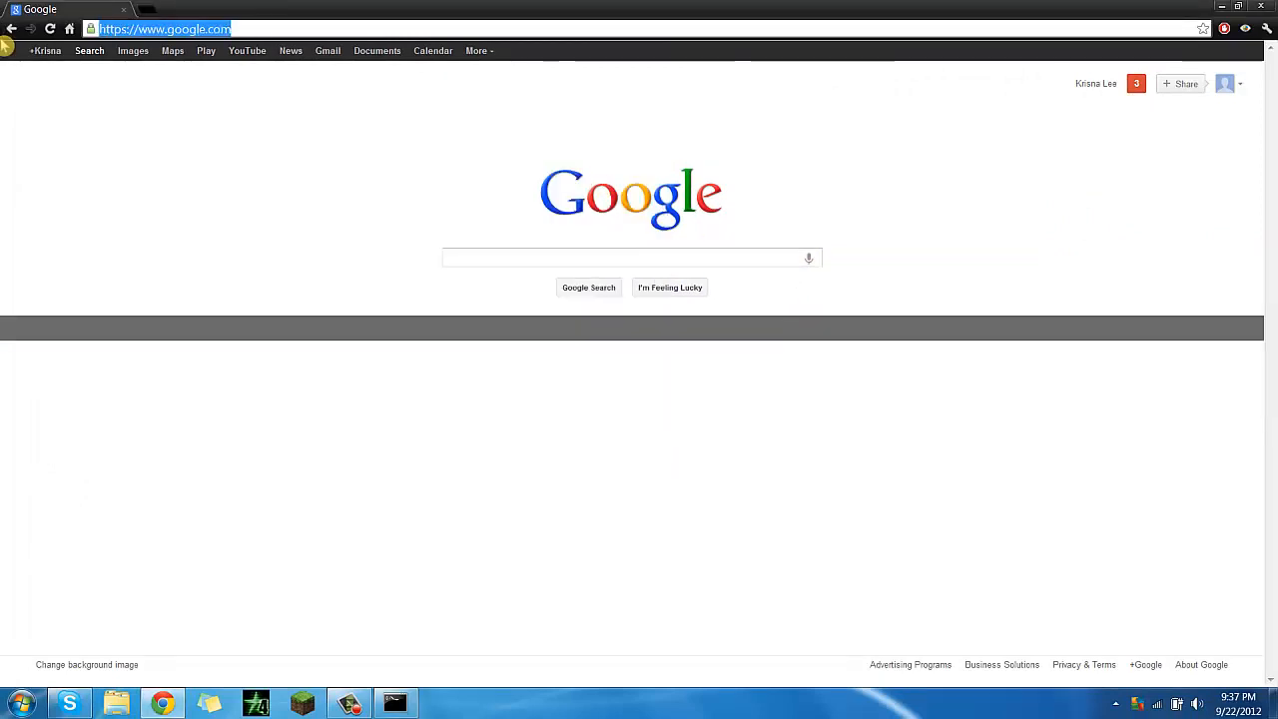
{"action": "type", "text": "192.168.1.1"}
{"action": "key", "text": "Return"}
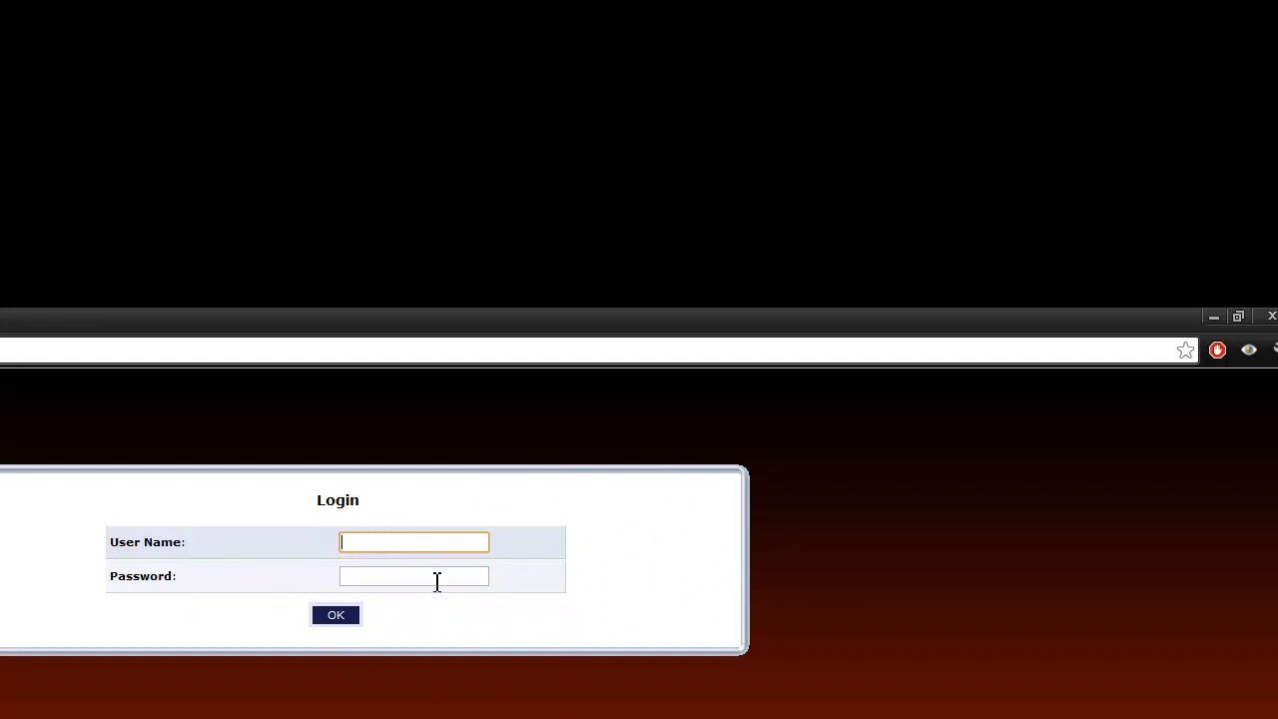
{"action": "type", "text": "bizz"}
{"action": "key", "text": "Down"}
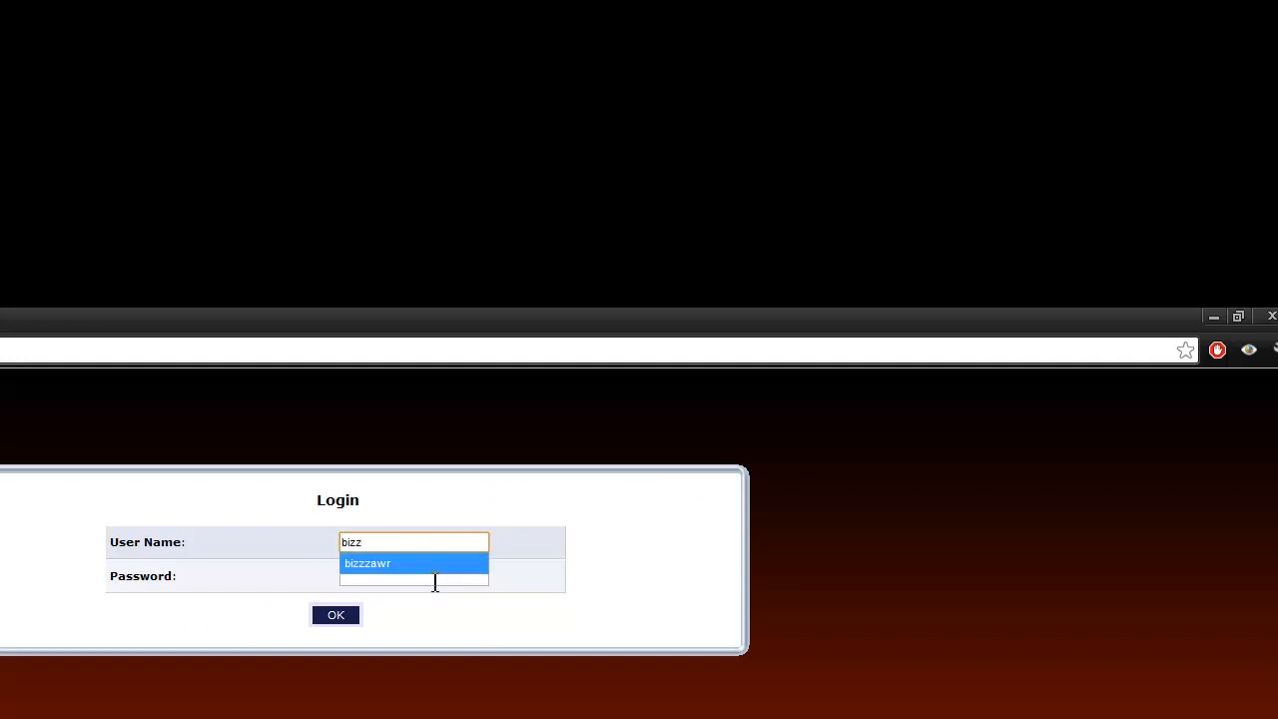
{"action": "key", "text": "Tab"}
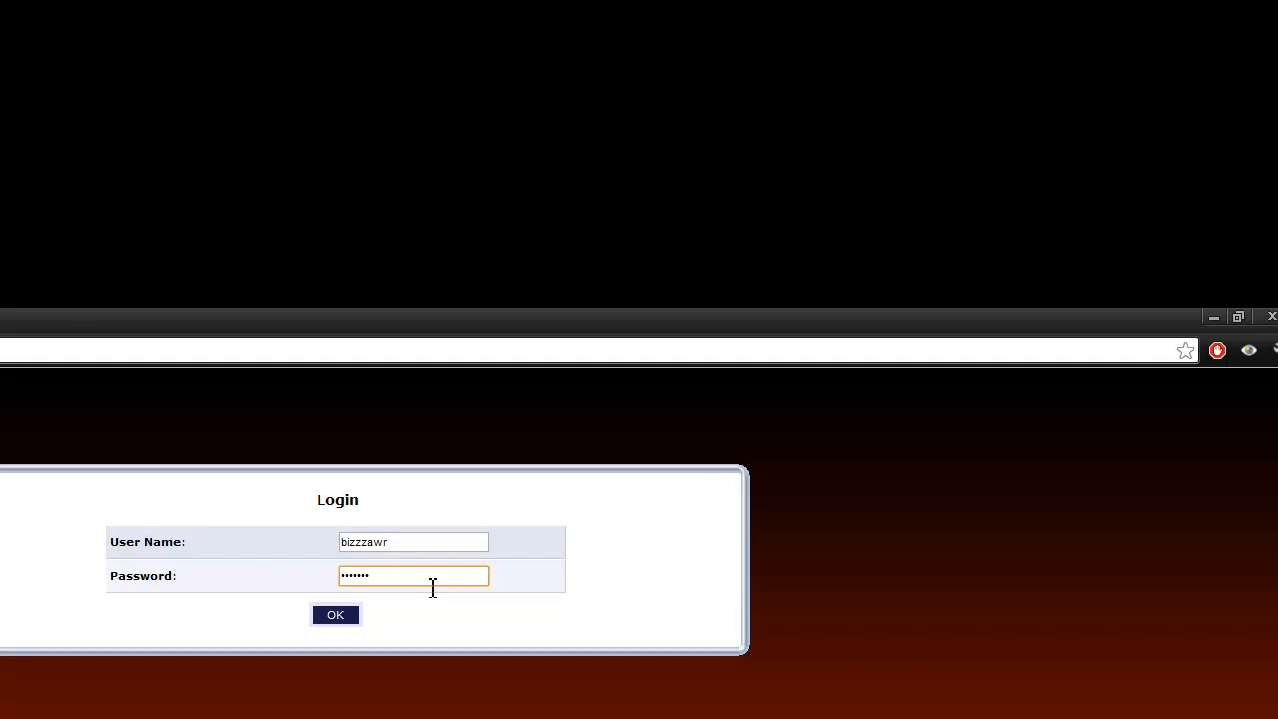
{"action": "key", "text": "Return"}
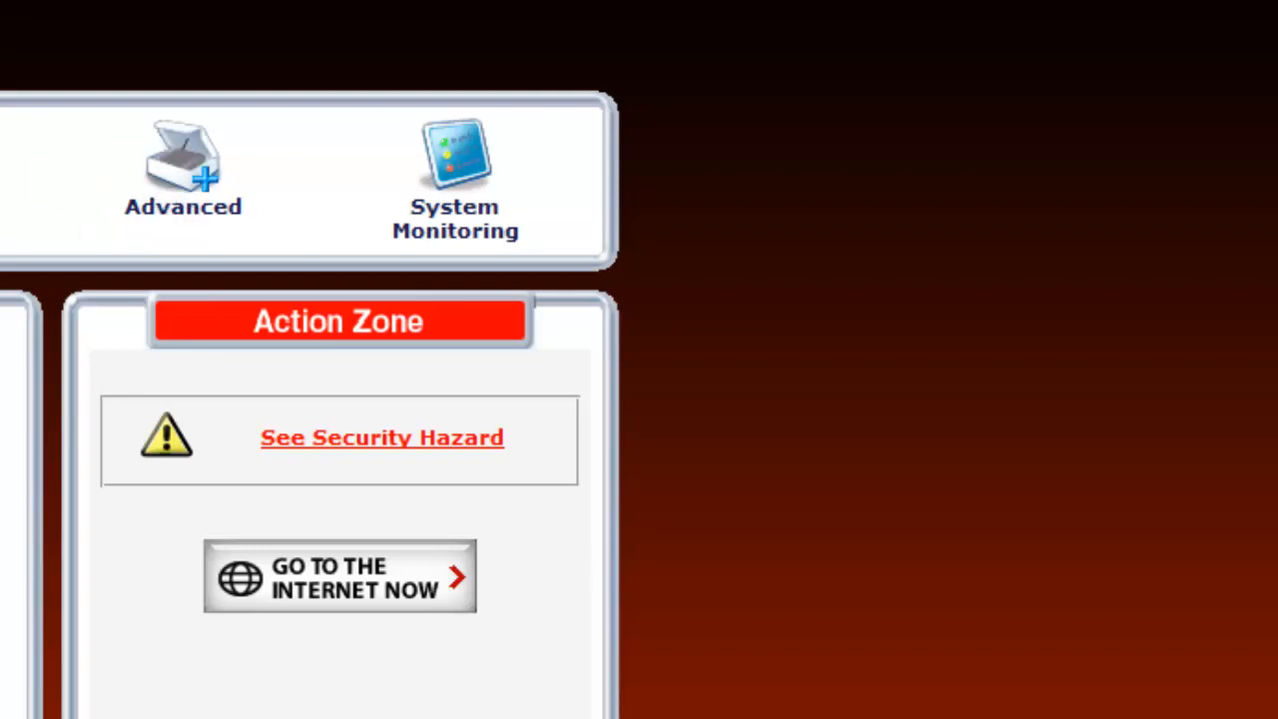
Step: Accept the Advanced settings warning and open Port Forwarding Rules
{"action": "left_click", "coordinate": [189, 209]}
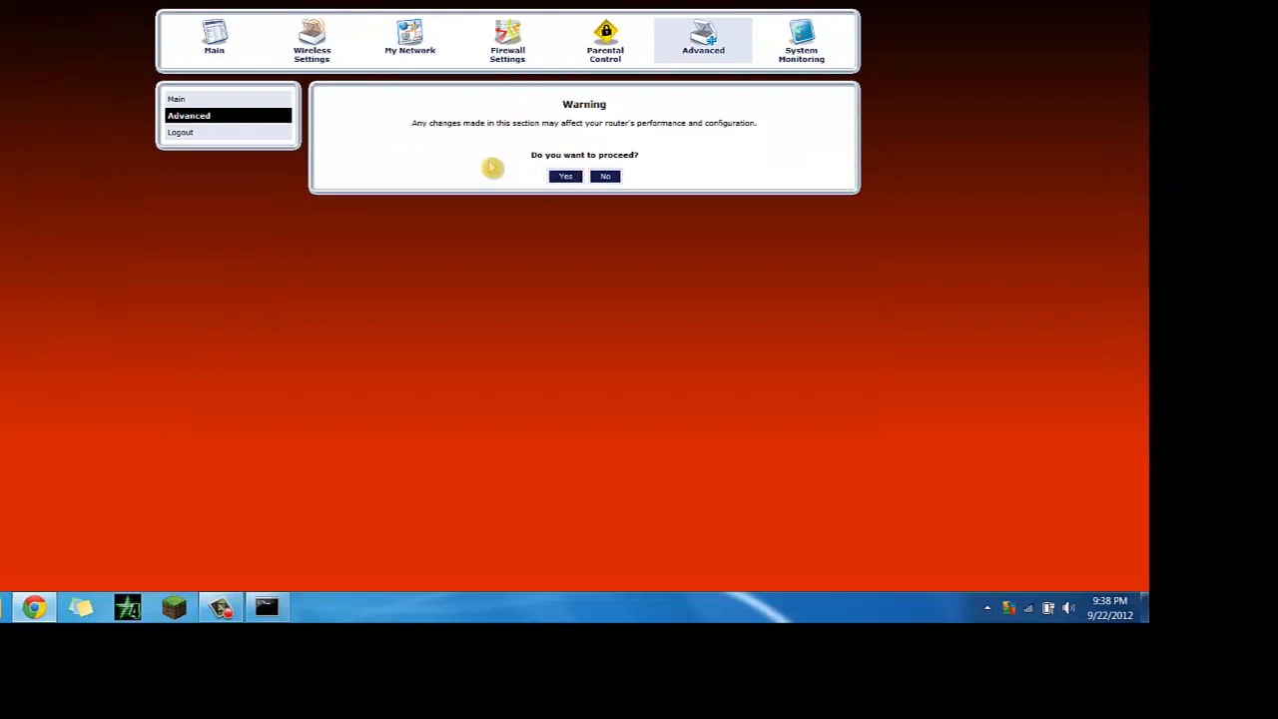
{"action": "left_click", "coordinate": [565, 177]}
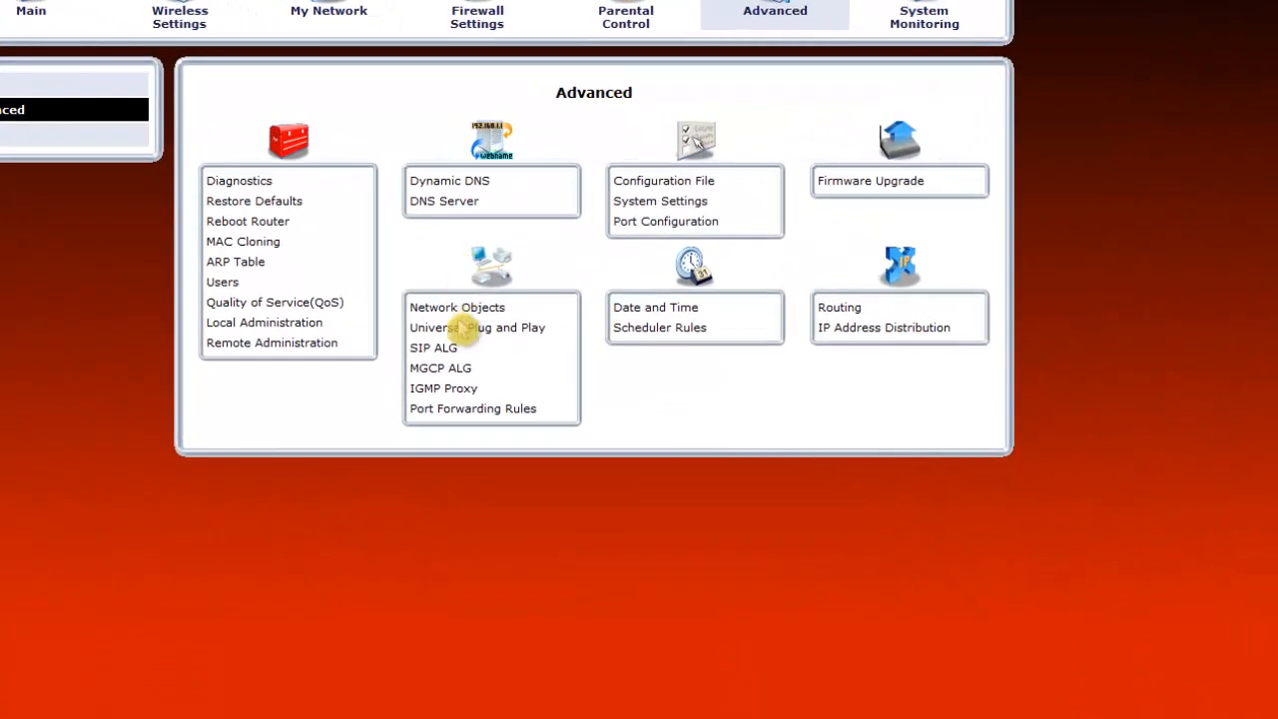
{"action": "left_click", "coordinate": [470, 411]}
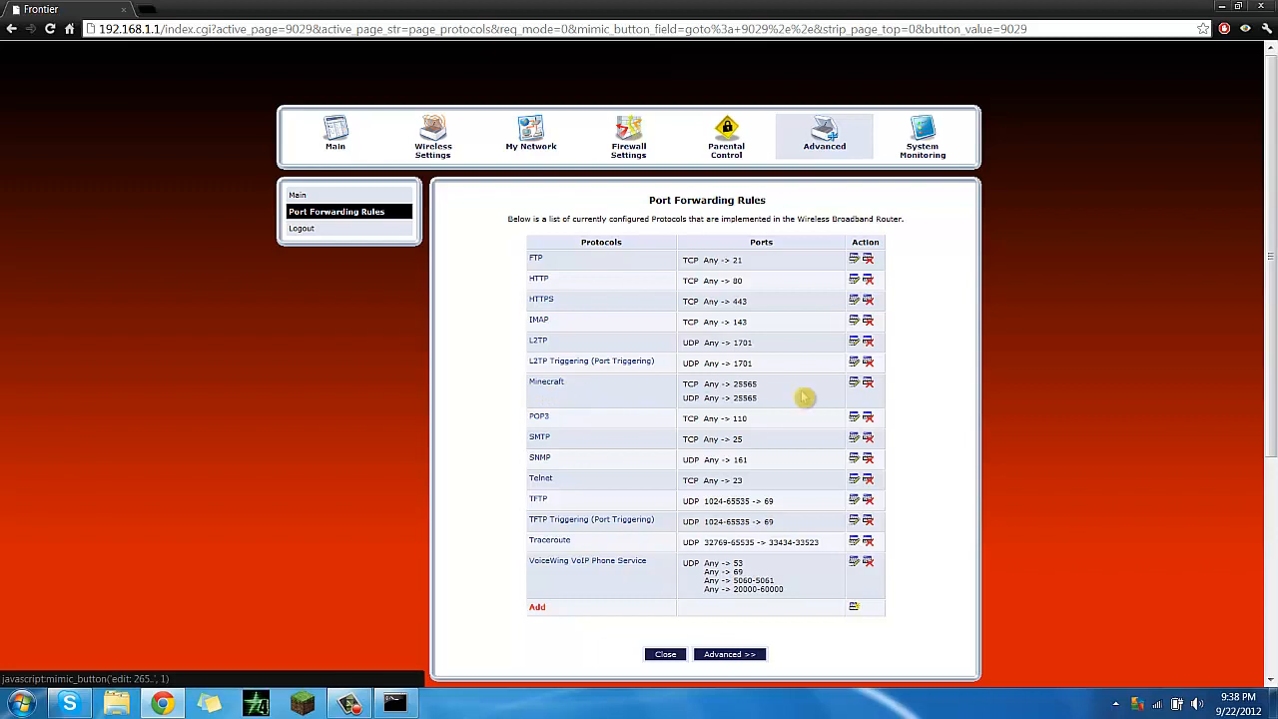
Step: Remove the Minecraft port 25565 rule and browse the full predefined service list
{"action": "left_click", "coordinate": [867, 383]}
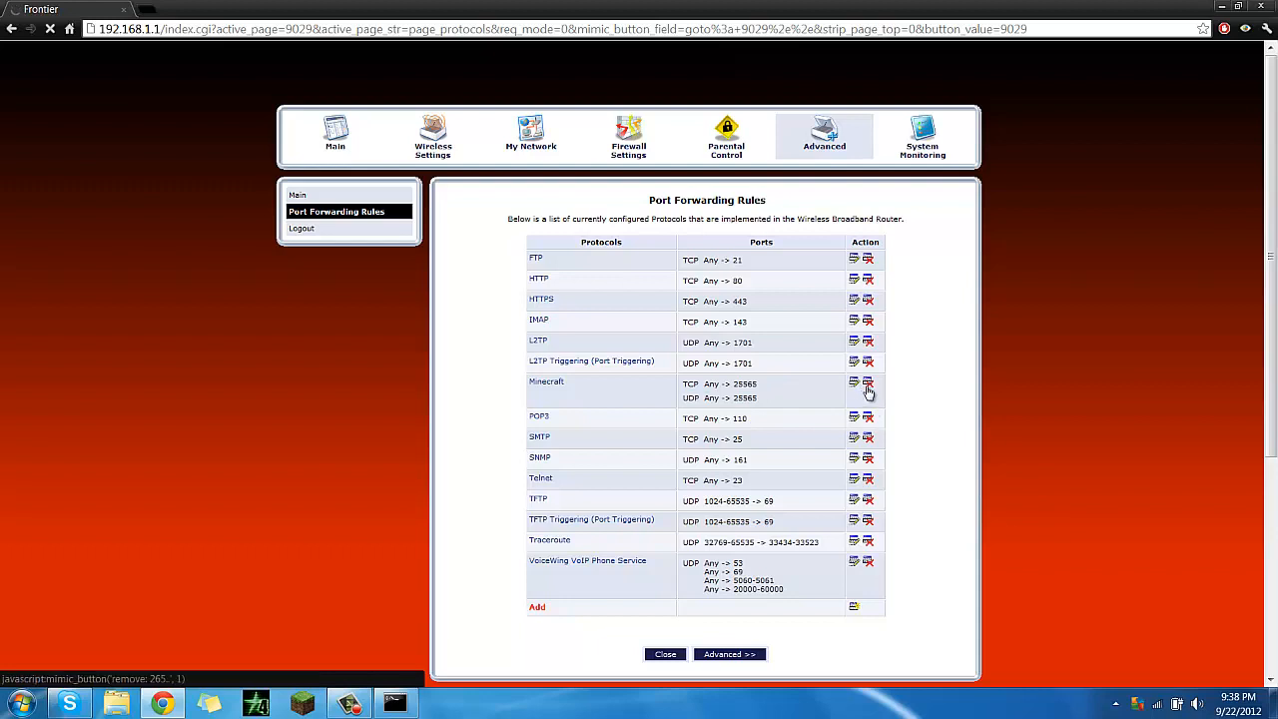
{"action": "left_click", "coordinate": [729, 619]}
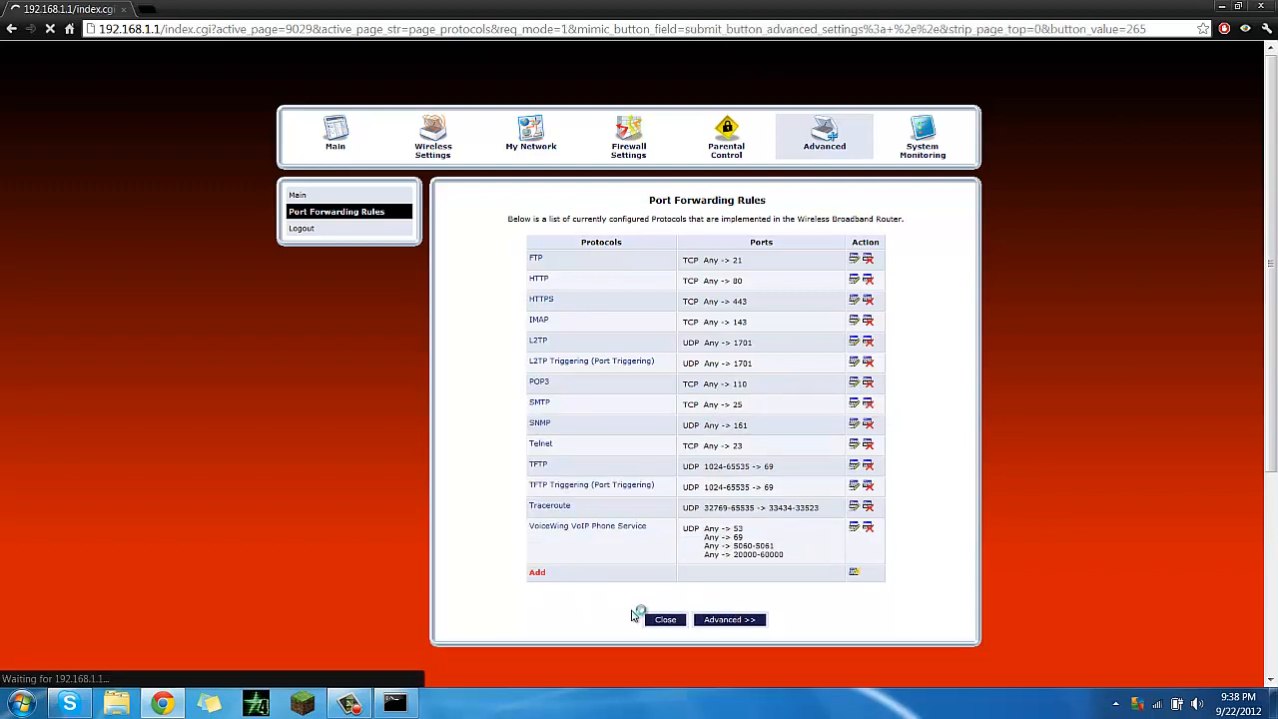
{"action": "scroll", "coordinate": [633, 398], "scroll_direction": "down", "scroll_amount": 3}
{"action": "scroll", "coordinate": [633, 398], "scroll_direction": "down", "scroll_amount": 15}
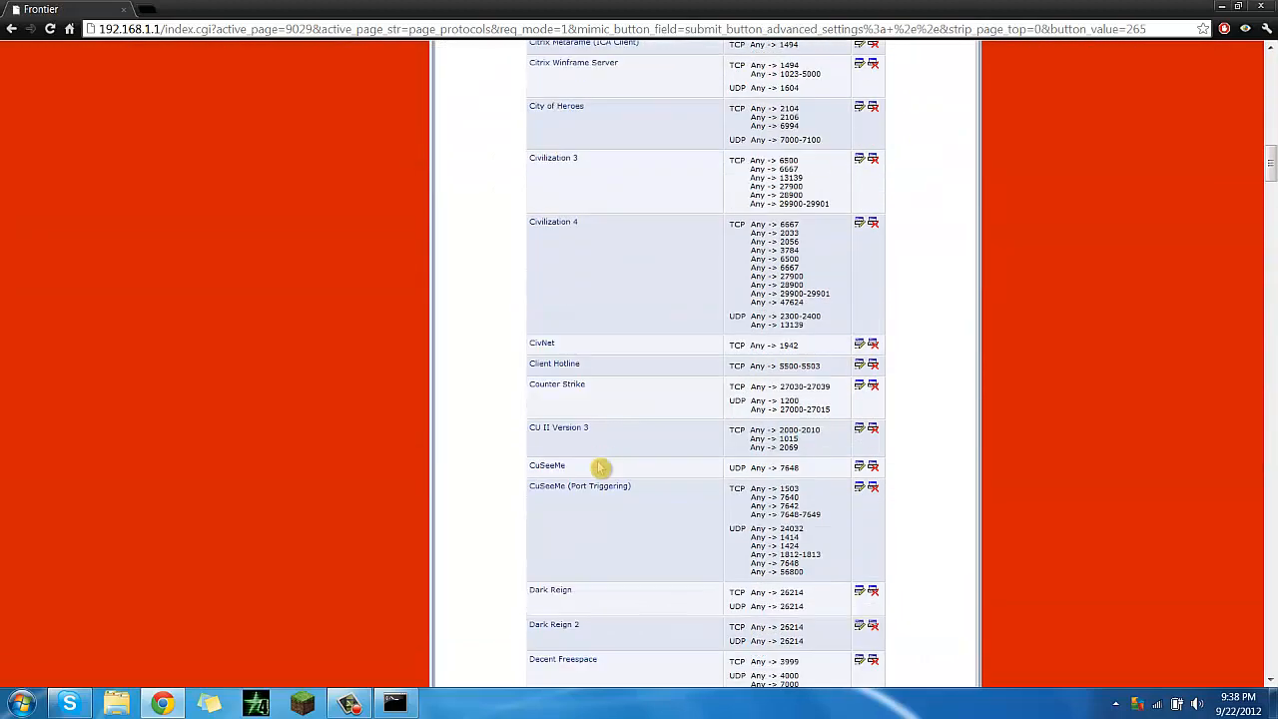
{"action": "scroll", "coordinate": [1184, 619], "scroll_direction": "down", "scroll_amount": 20}
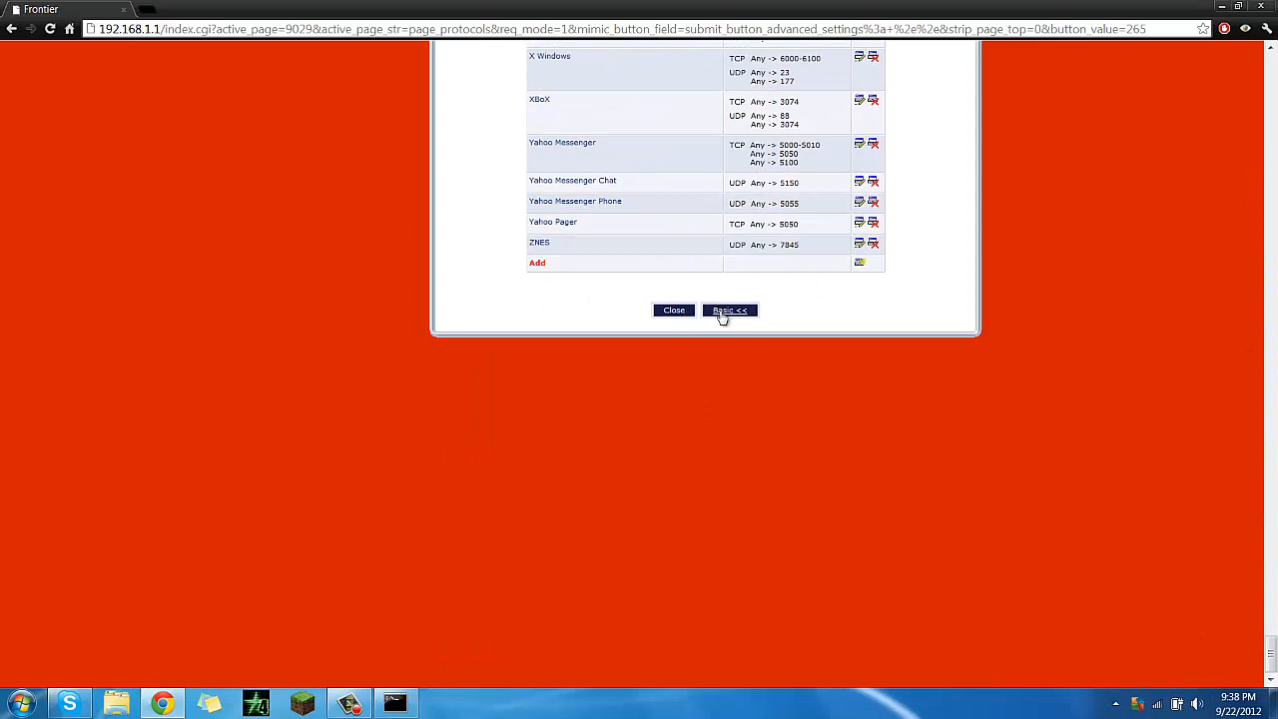
{"action": "left_click", "coordinate": [726, 312]}
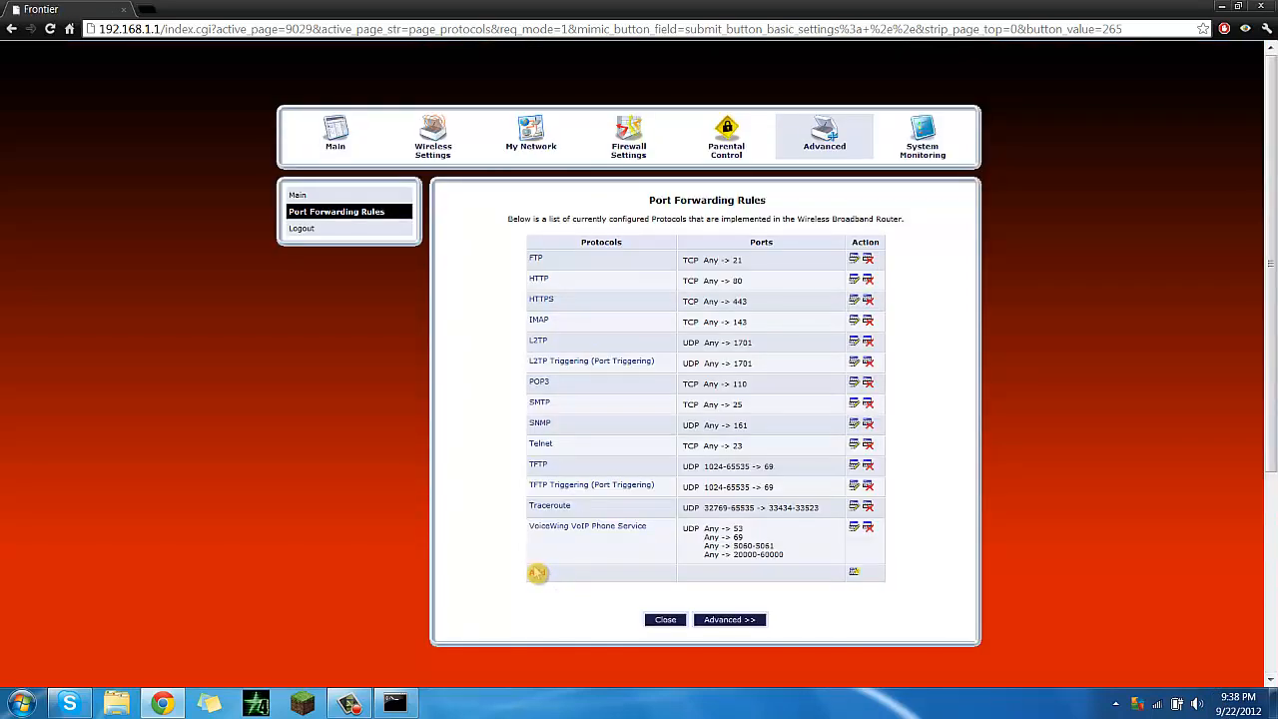
Step: Start a new port forwarding service named Minecraft
{"action": "left_click", "coordinate": [537, 572]}
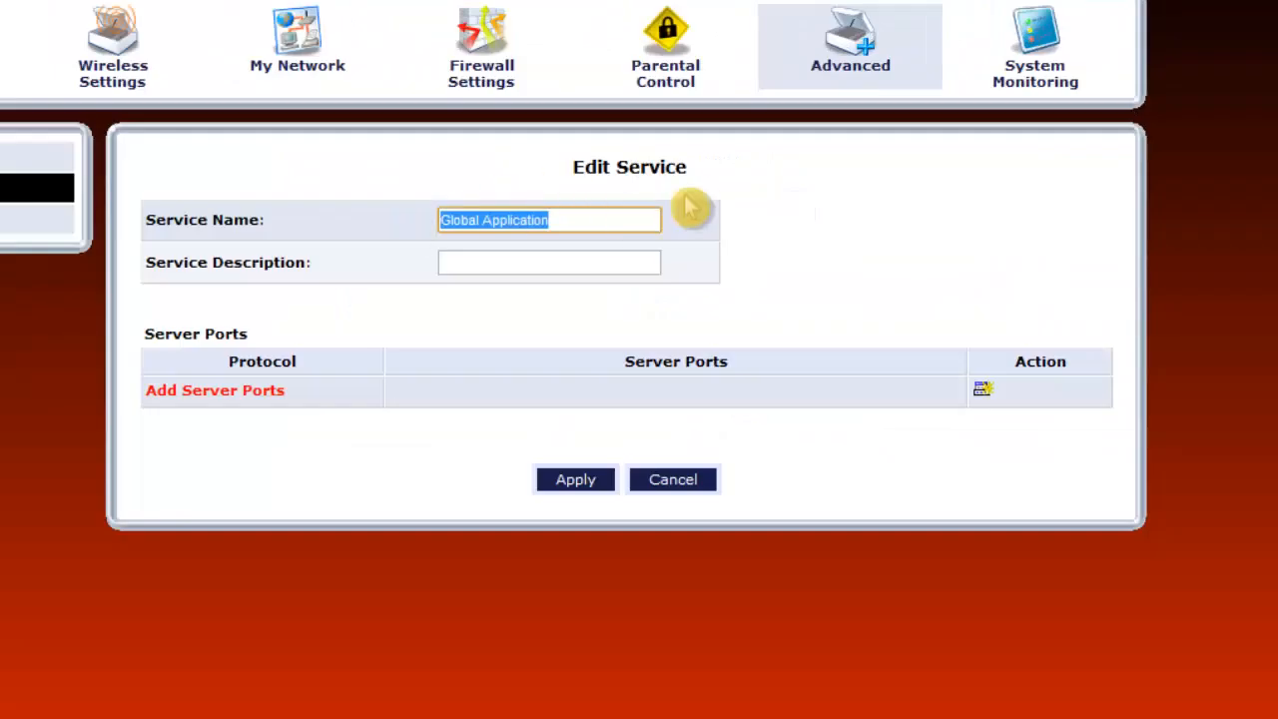
{"action": "type", "text": "Minecraft"}
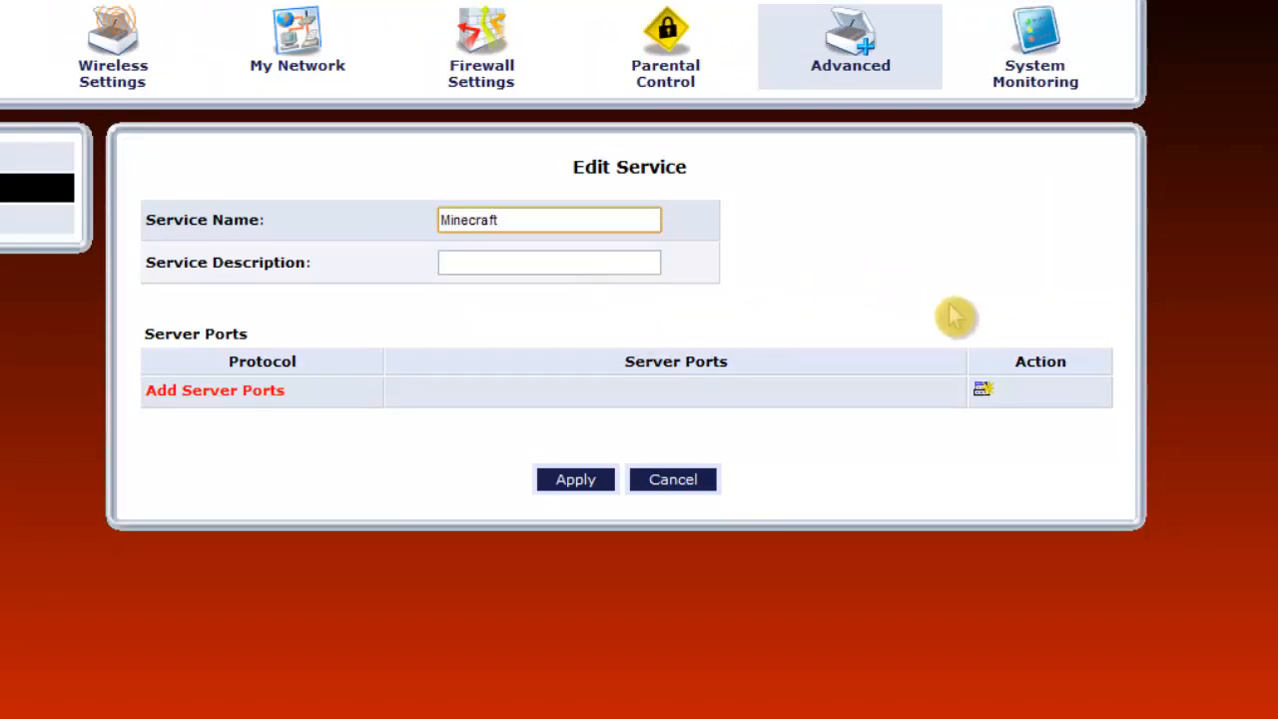
{"action": "left_click_drag", "start_coordinate": [956, 314], "coordinate": [294, 443]}
{"action": "left_click", "coordinate": [888, 242]}
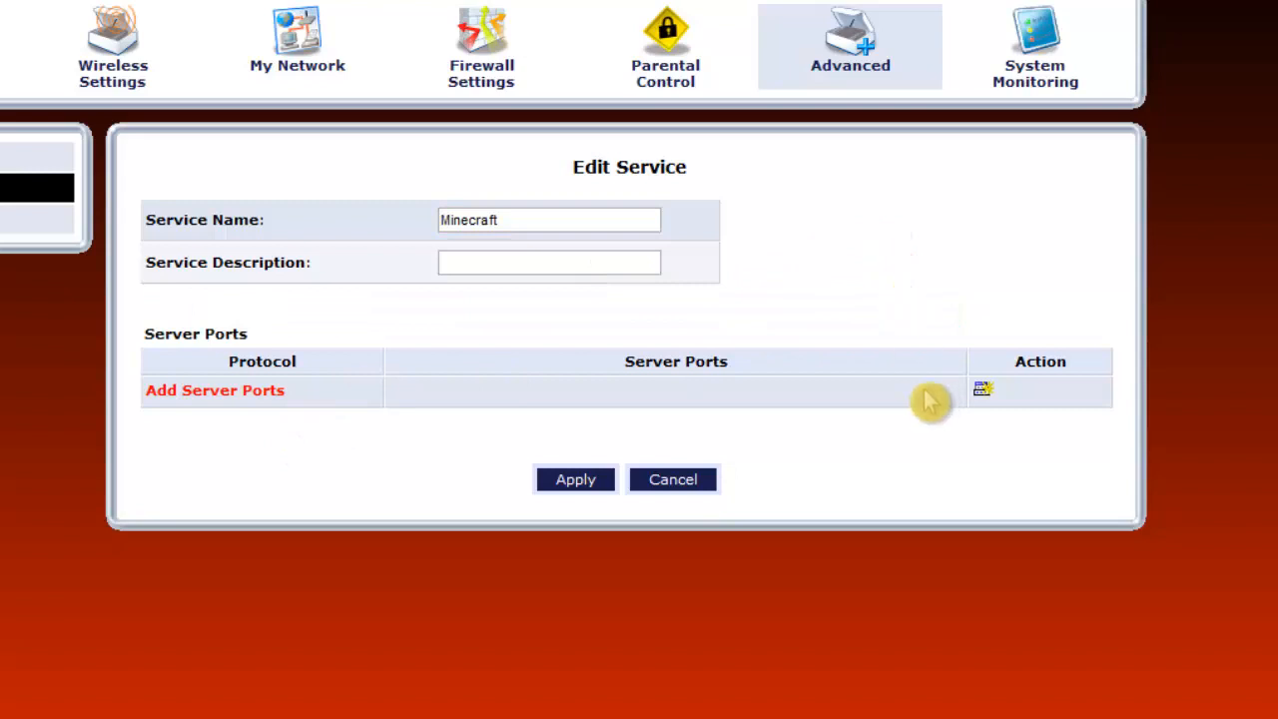
Step: Add a TCP server port entry from any source port to single destination port 25565
{"action": "left_click", "coordinate": [983, 394]}
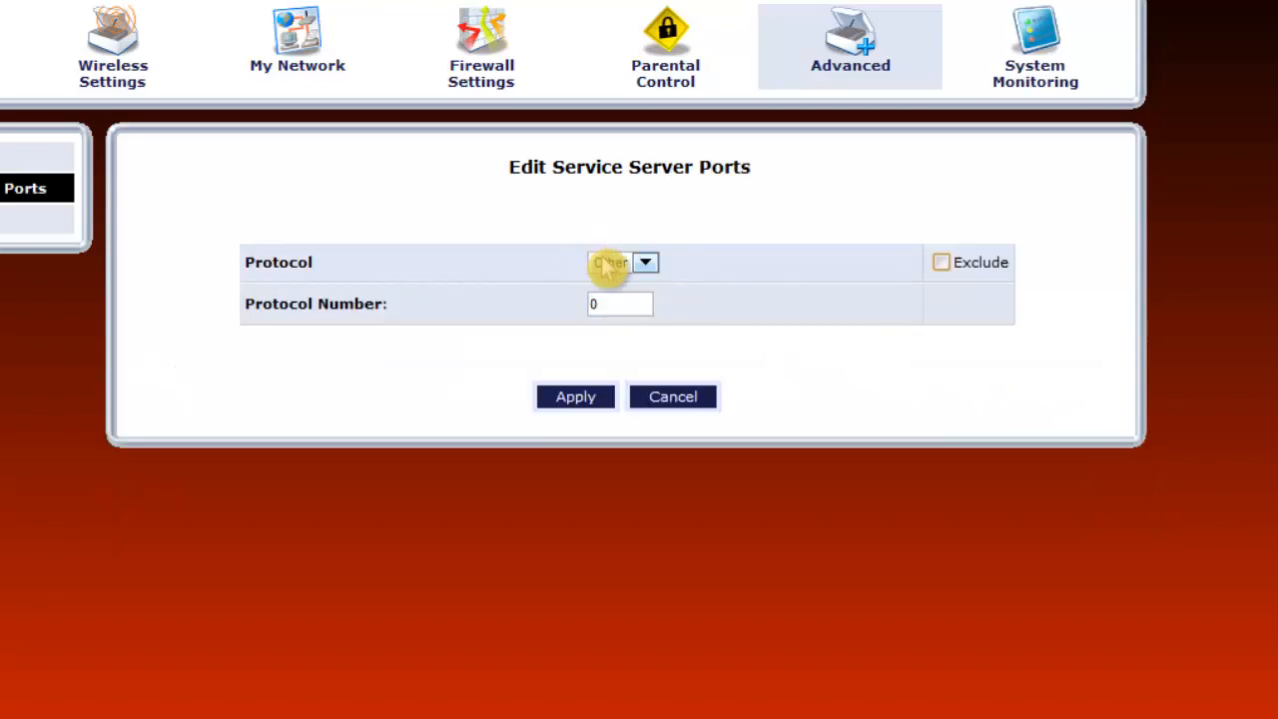
{"action": "left_click", "coordinate": [606, 263]}
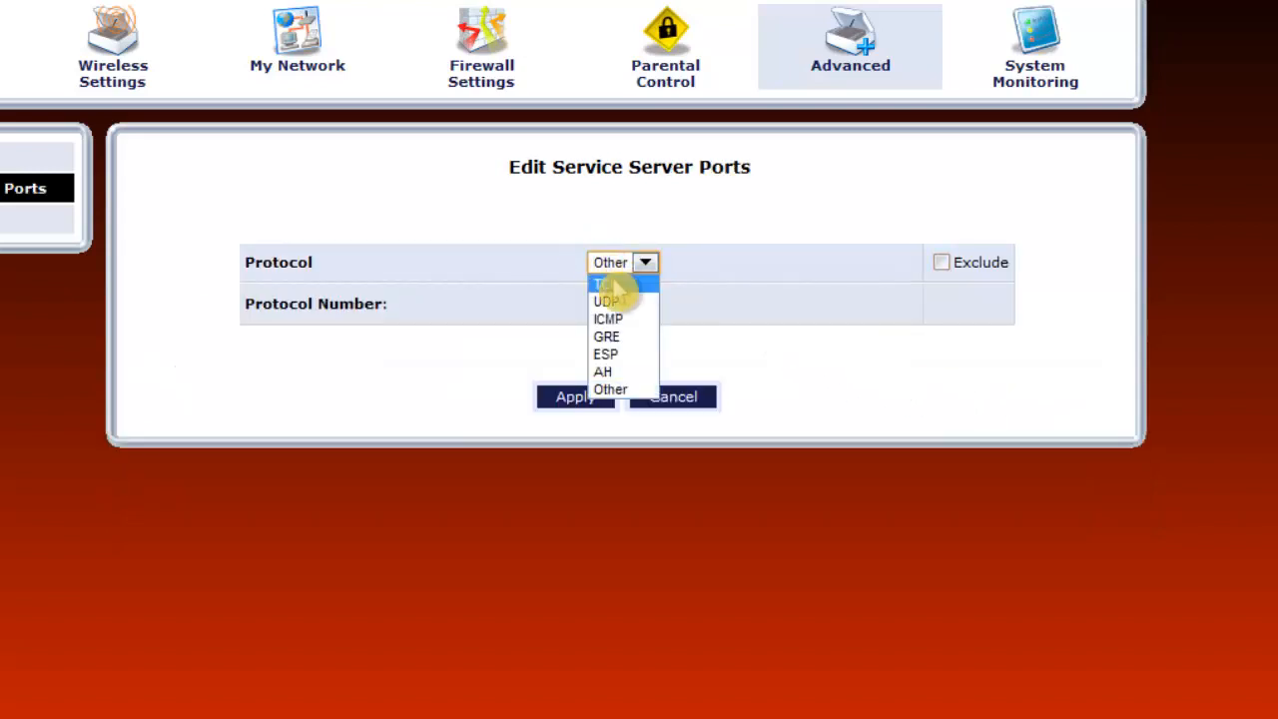
{"action": "left_click", "coordinate": [609, 286]}
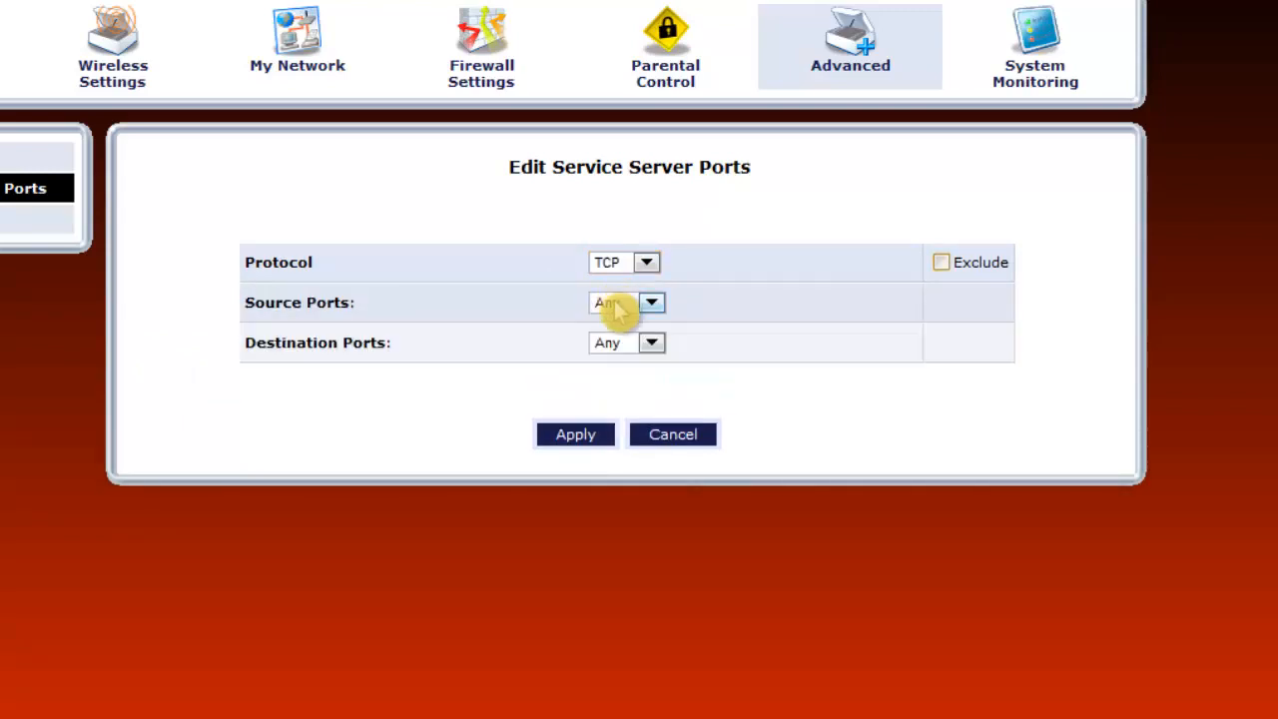
{"action": "left_click", "coordinate": [618, 311]}
{"action": "left_click", "coordinate": [618, 324]}
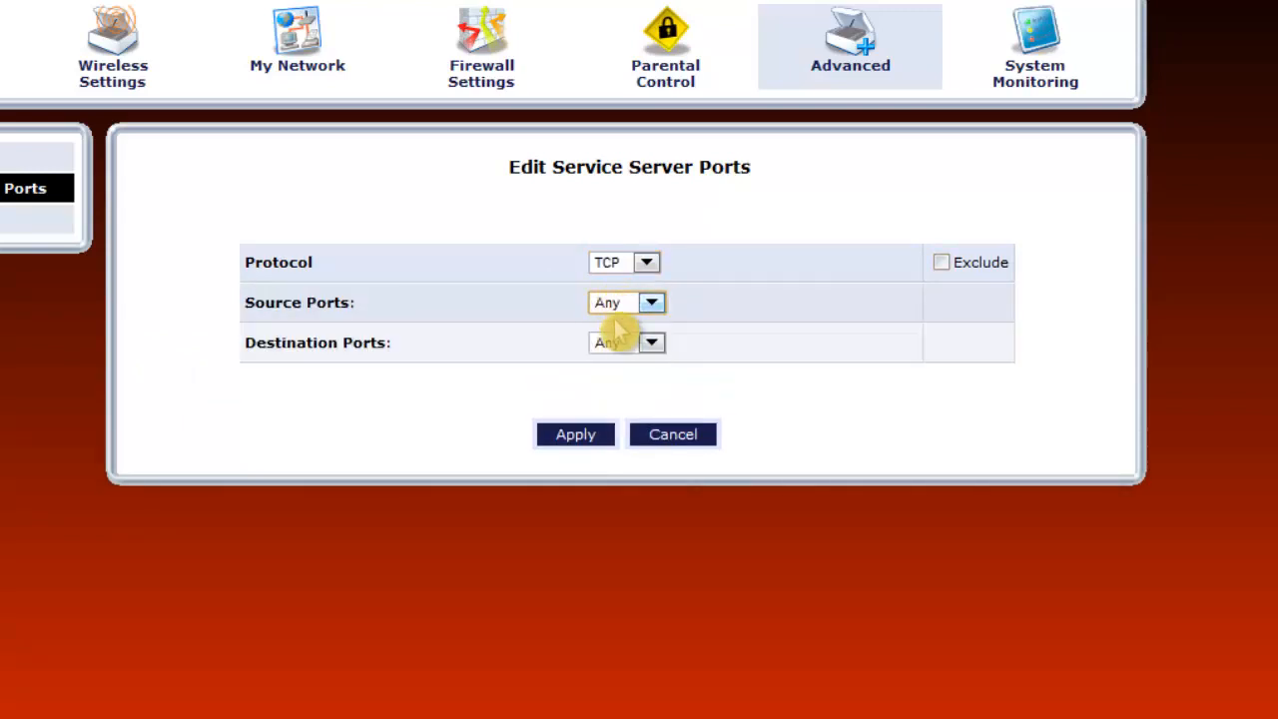
{"action": "left_click", "coordinate": [621, 347]}
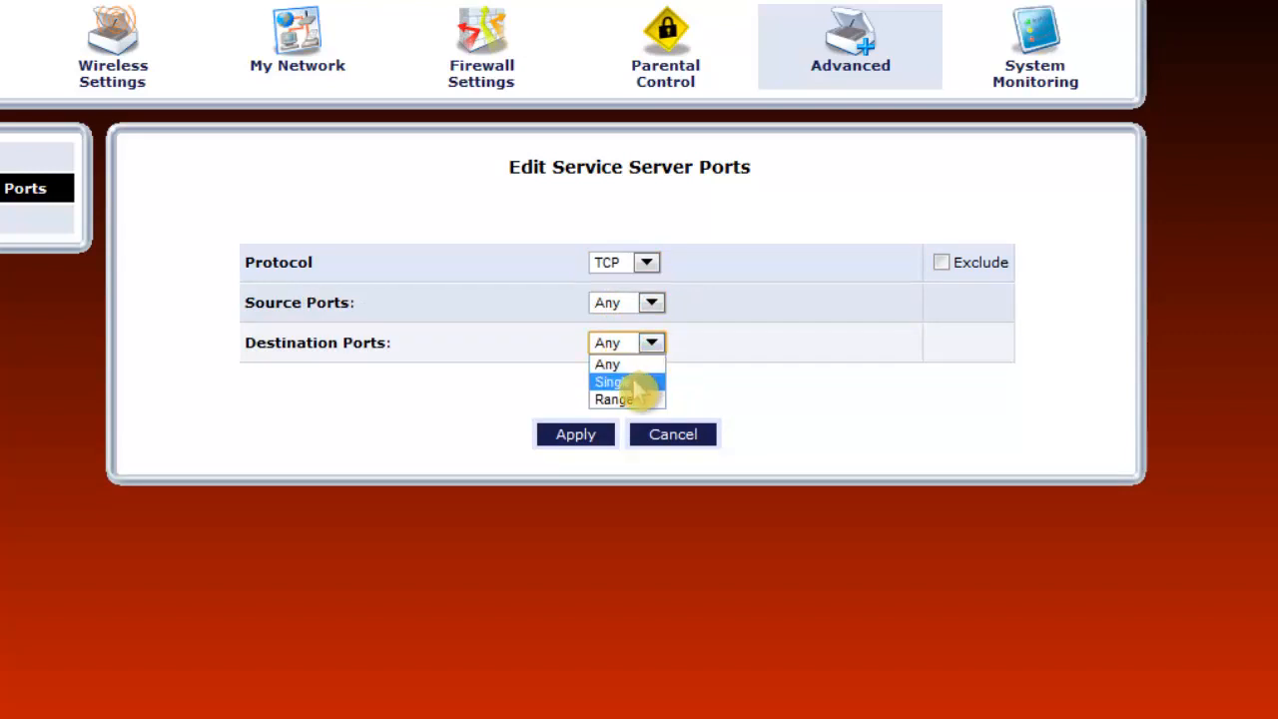
{"action": "left_click", "coordinate": [635, 383]}
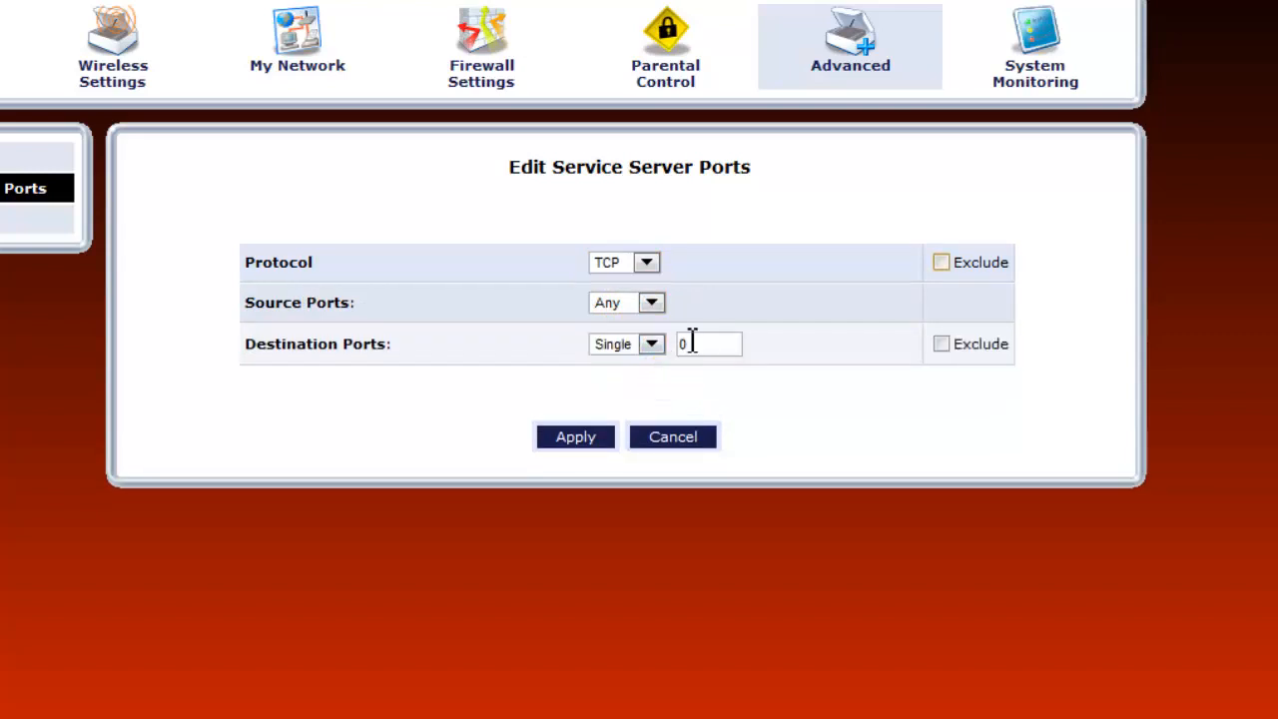
{"action": "left_click", "coordinate": [687, 343]}
{"action": "type", "text": "255"}
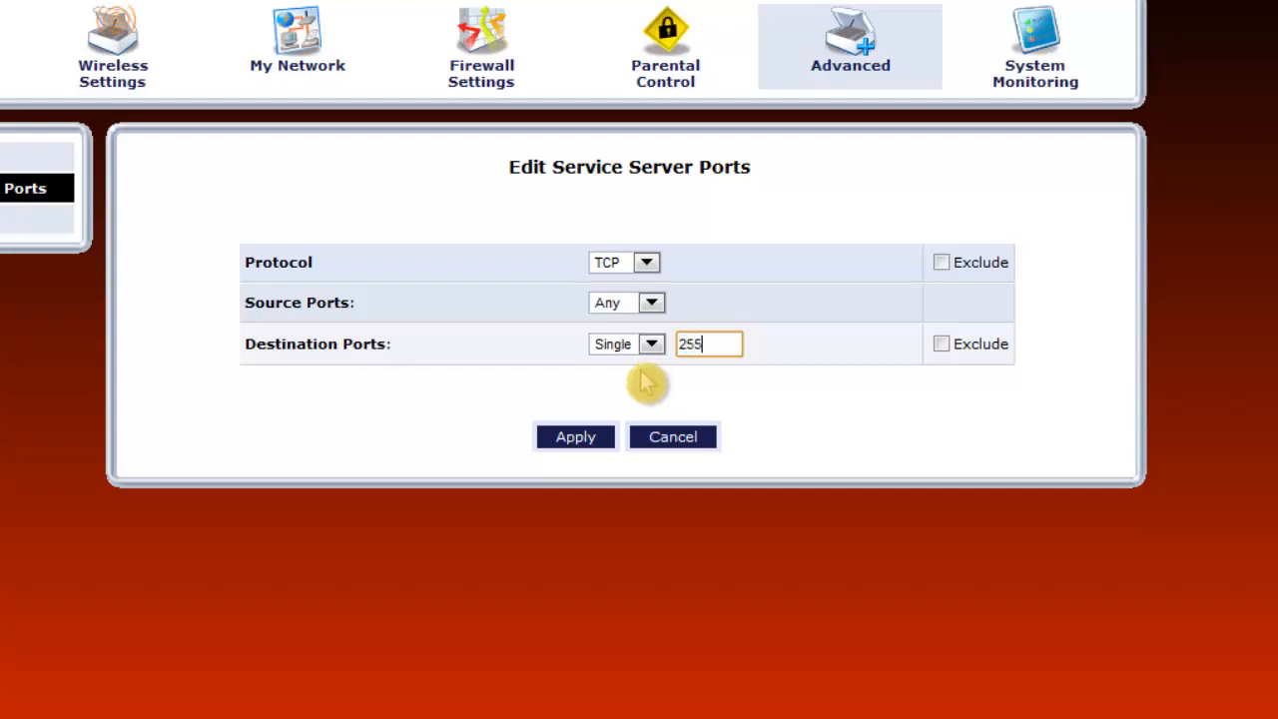
{"action": "type", "text": "65"}
{"action": "left_click", "coordinate": [528, 348]}
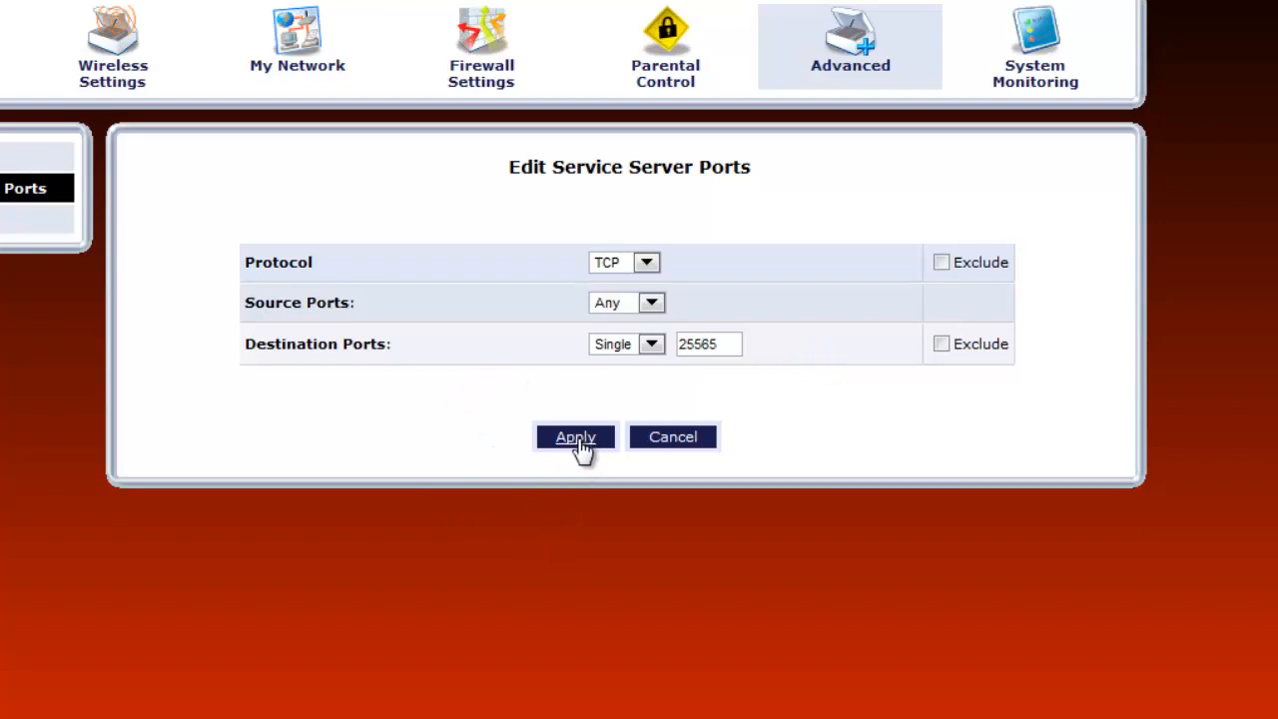
{"action": "left_click", "coordinate": [577, 440]}
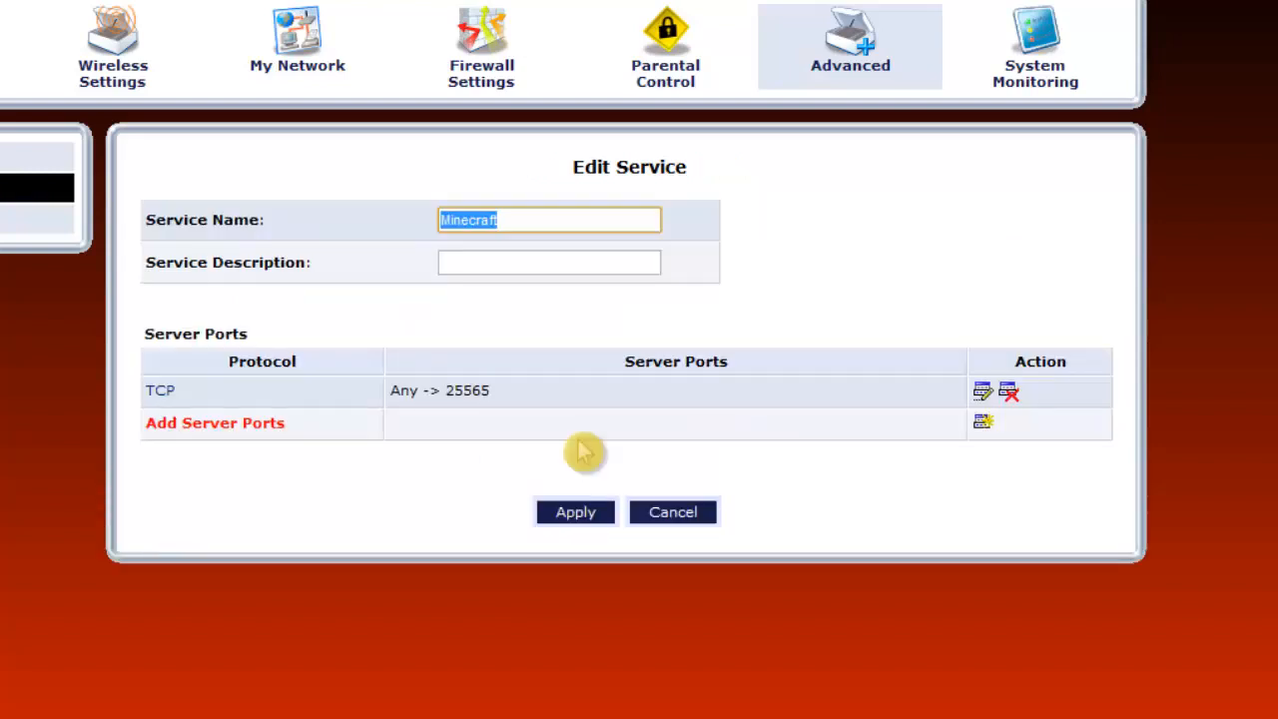
Step: Add a UDP entry from any source to port 25565 and save the Minecraft service
{"action": "left_click", "coordinate": [981, 423]}
{"action": "left_click", "coordinate": [643, 264]}
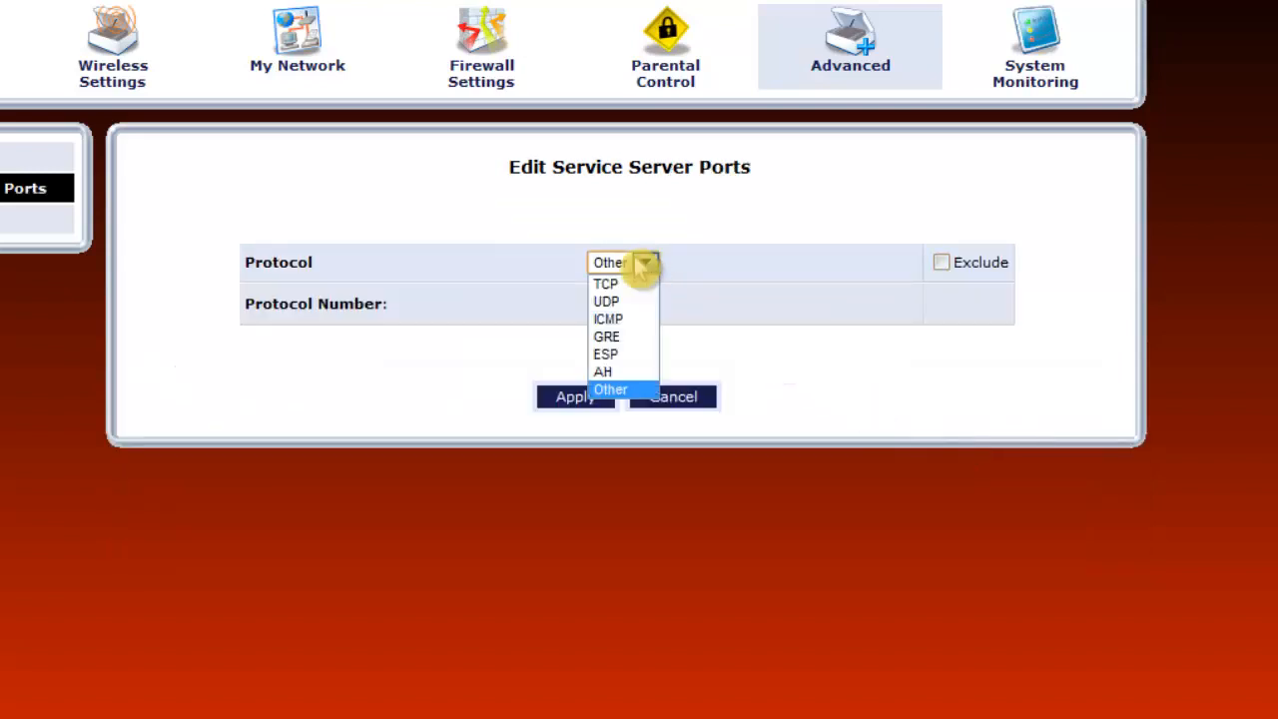
{"action": "left_click", "coordinate": [608, 302]}
{"action": "left_click", "coordinate": [611, 311]}
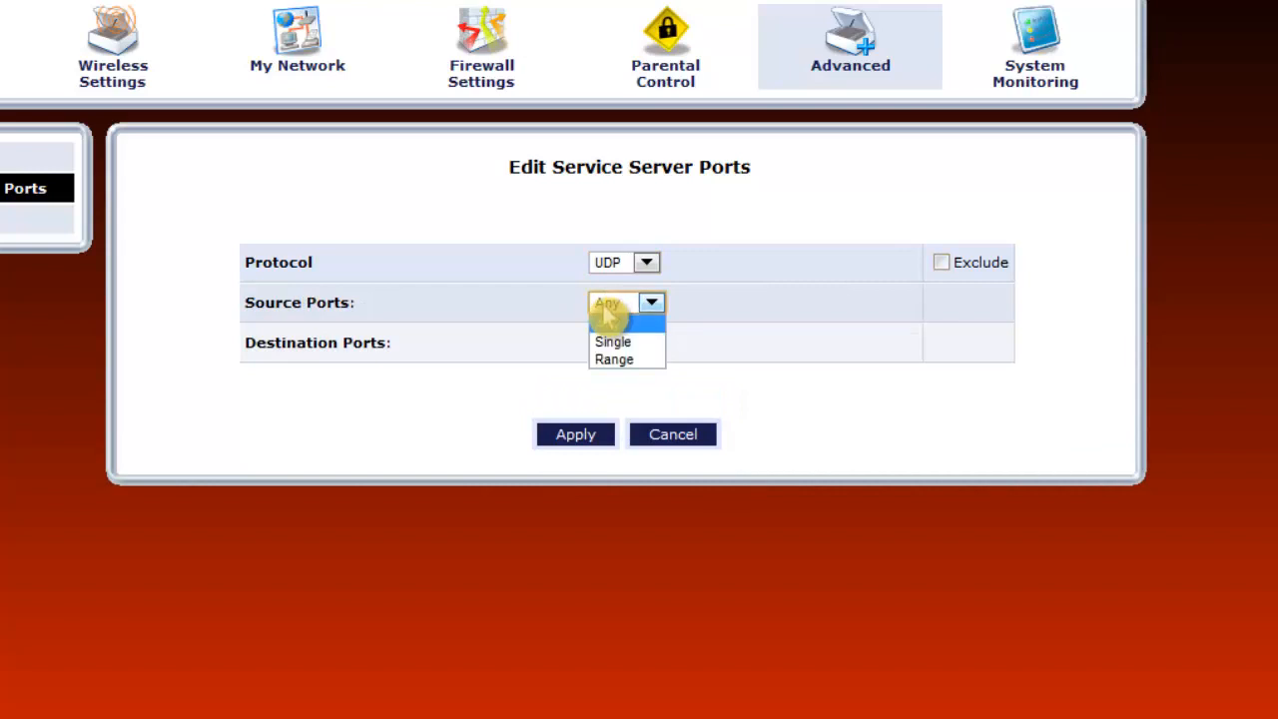
{"action": "left_click", "coordinate": [608, 321]}
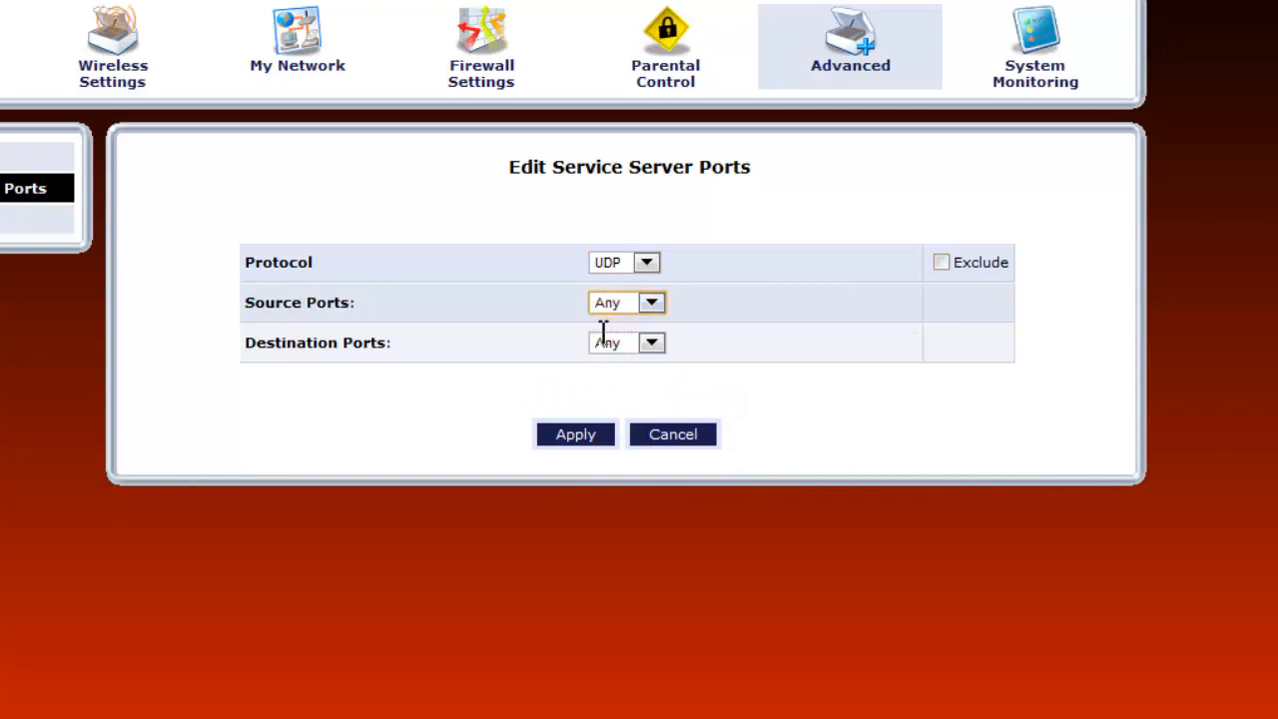
{"action": "left_click", "coordinate": [605, 343]}
{"action": "left_click", "coordinate": [611, 379]}
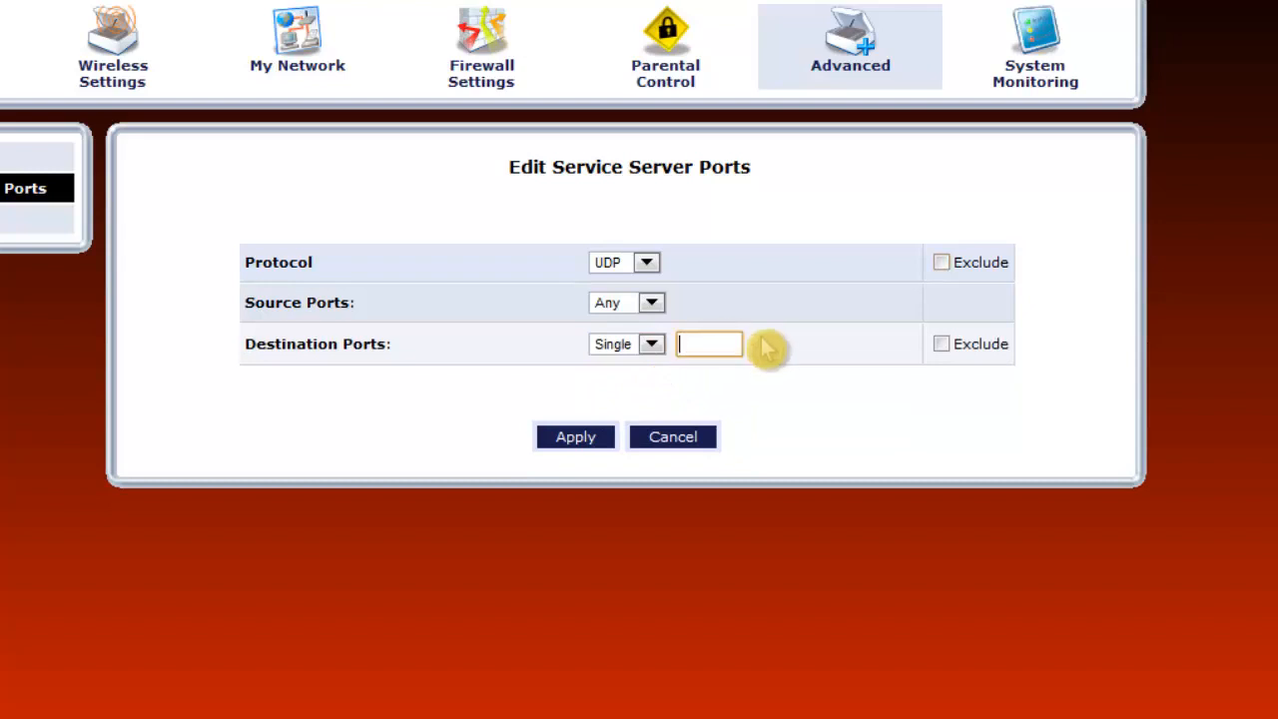
{"action": "type", "text": "25565"}
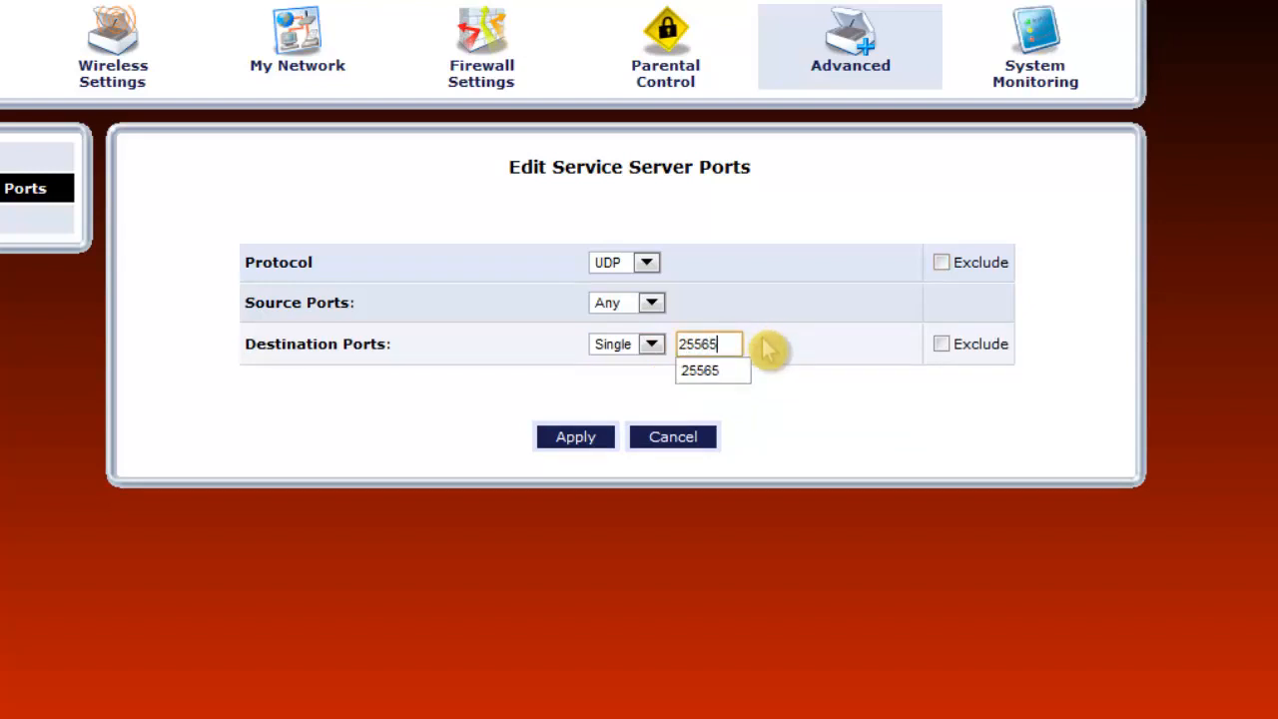
{"action": "left_click", "coordinate": [556, 436]}
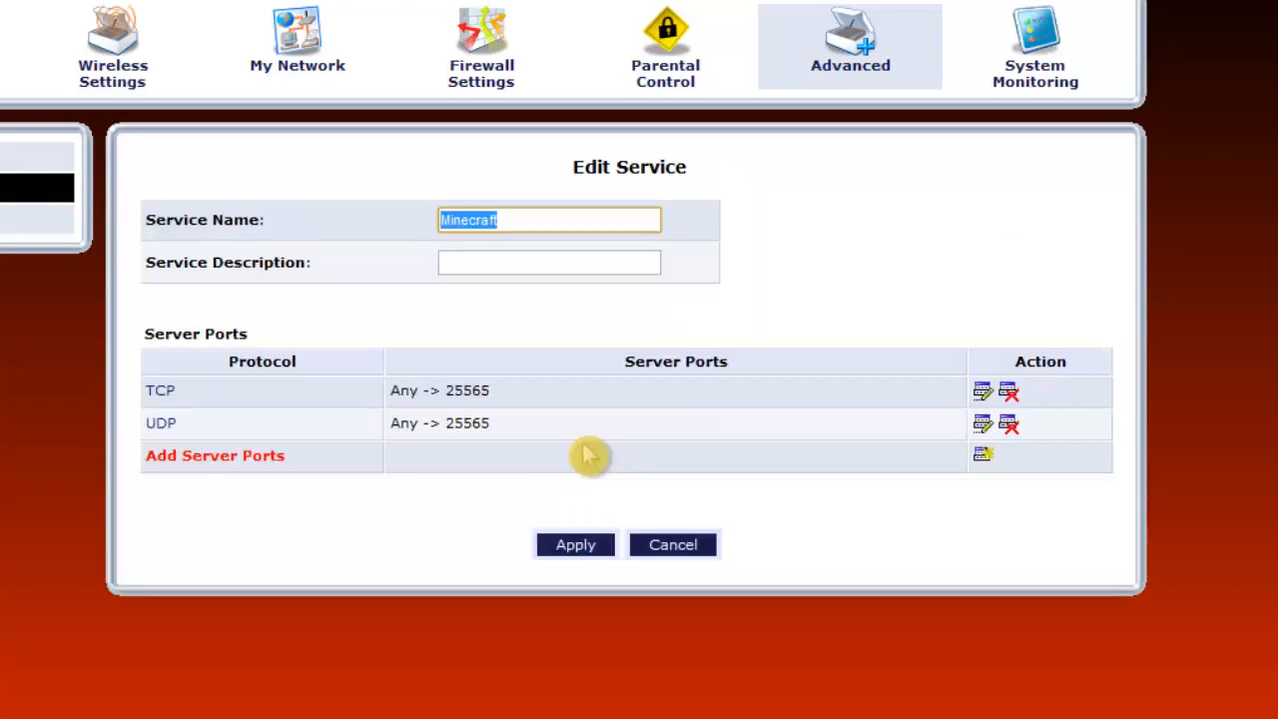
{"action": "left_click", "coordinate": [579, 547]}
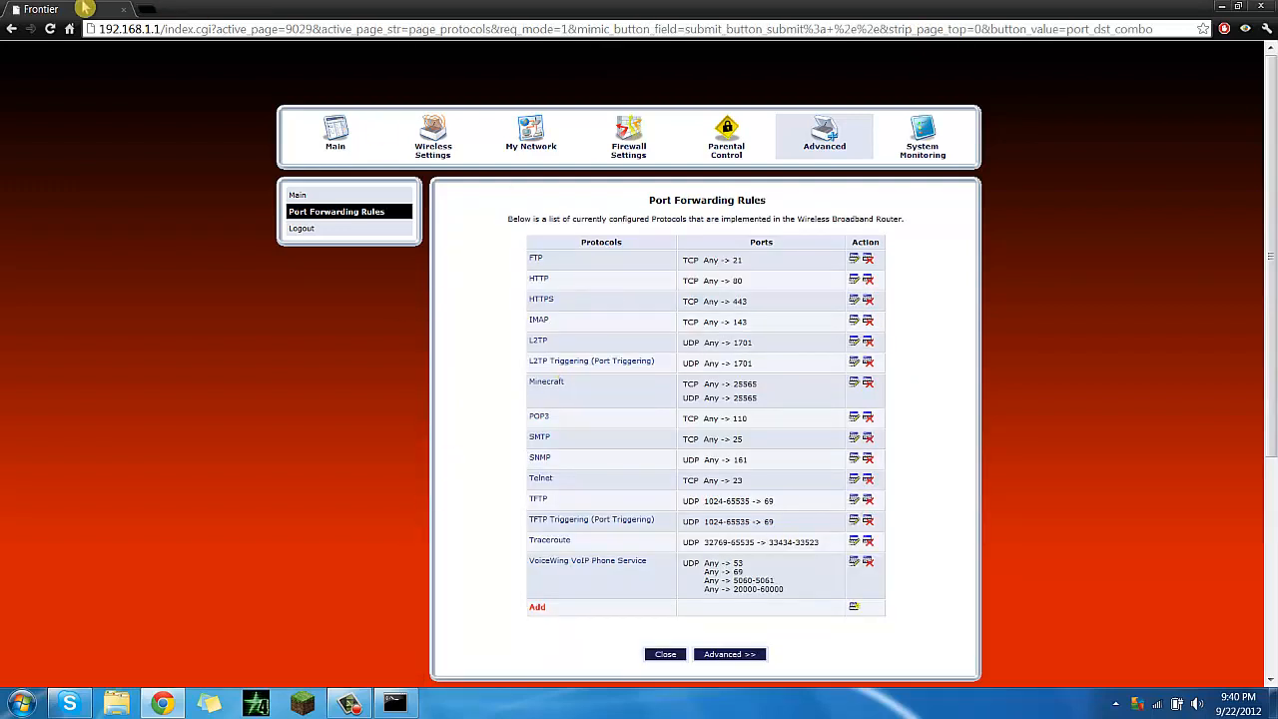
Step: Close the router admin tab and go to bukkit.org in a new tab
{"action": "left_click", "coordinate": [153, 10]}
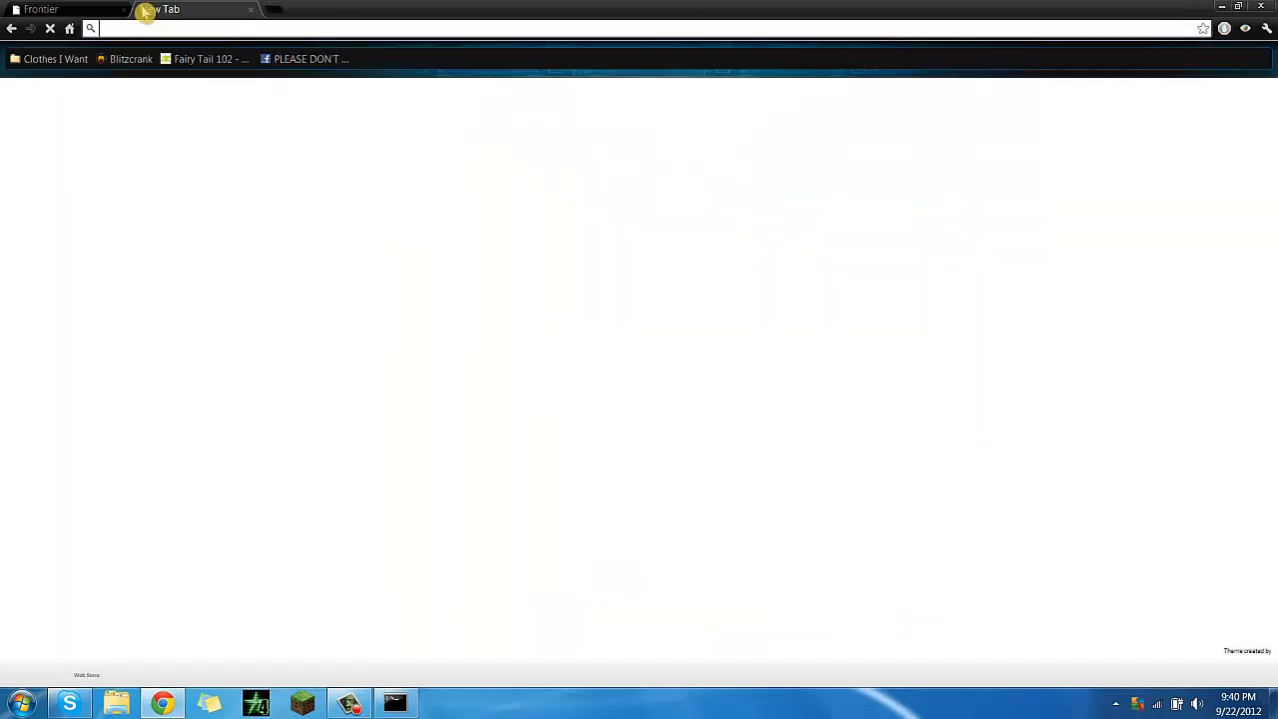
{"action": "left_click", "coordinate": [124, 12]}
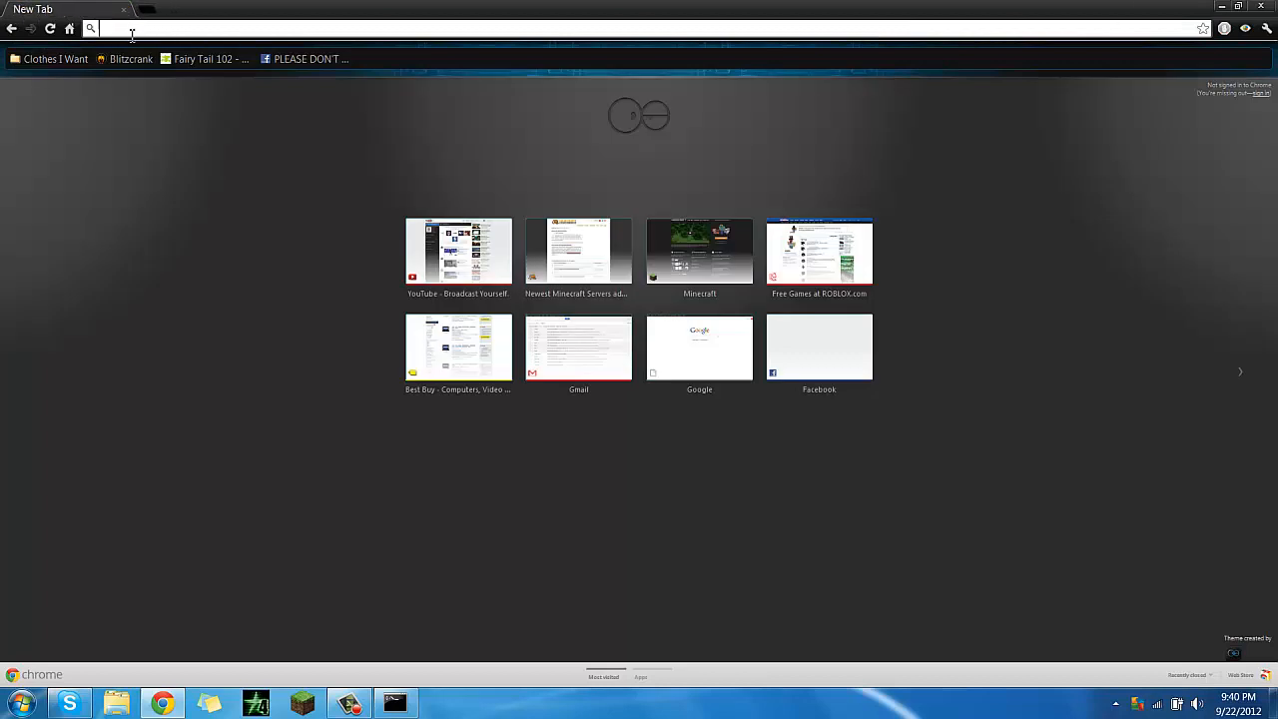
{"action": "type", "text": "bulkk"}
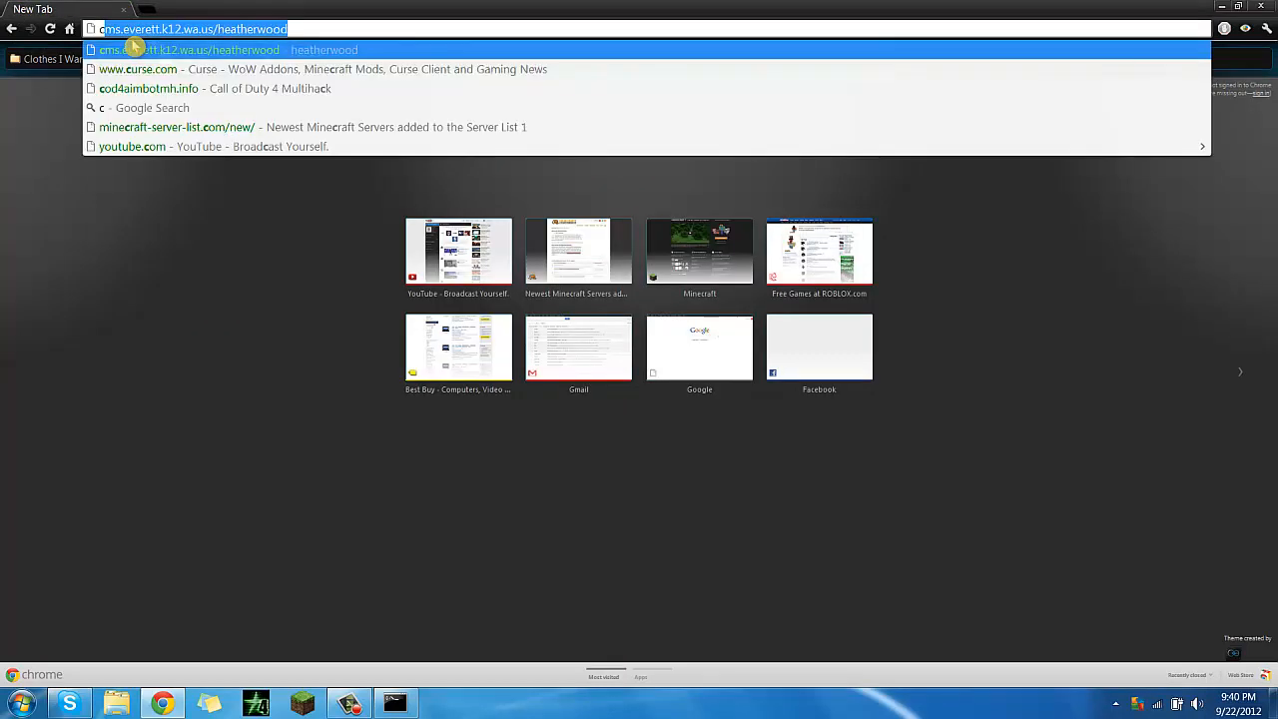
{"action": "key", "text": "BackSpace"}
{"action": "key", "text": "BackSpace"}
{"action": "key", "text": "BackSpace"}
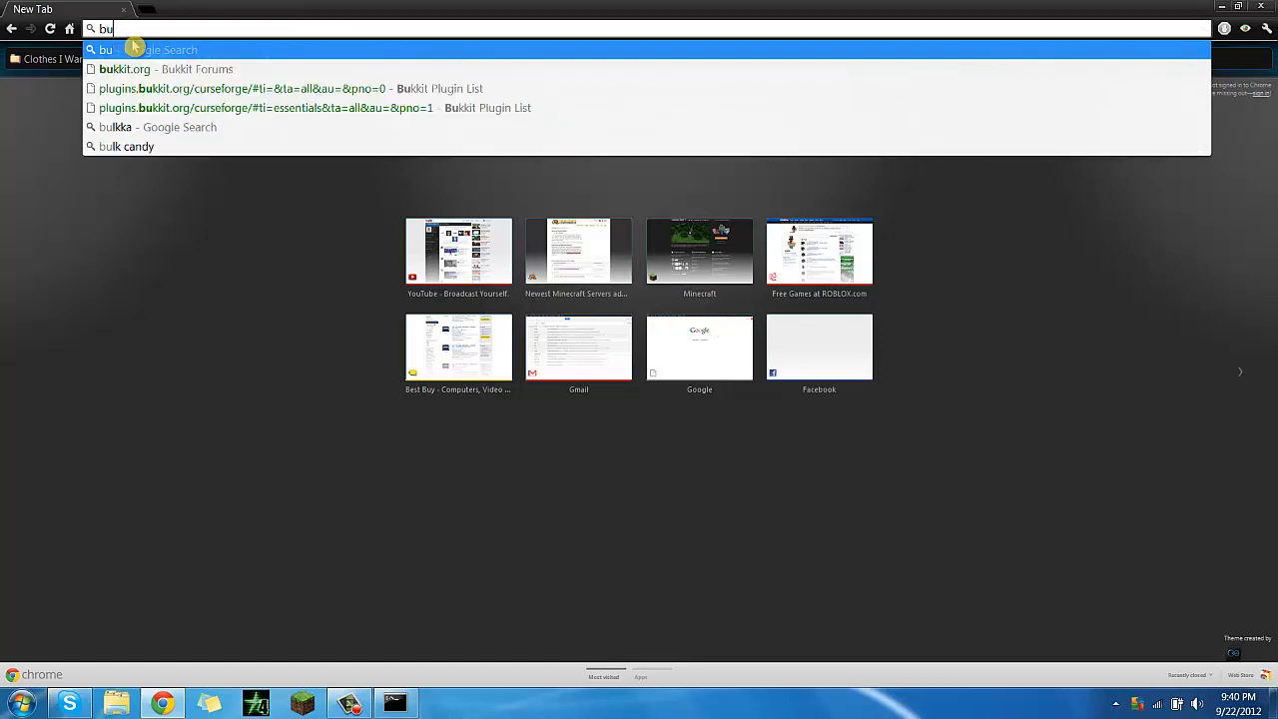
{"action": "type", "text": "kkit.org"}
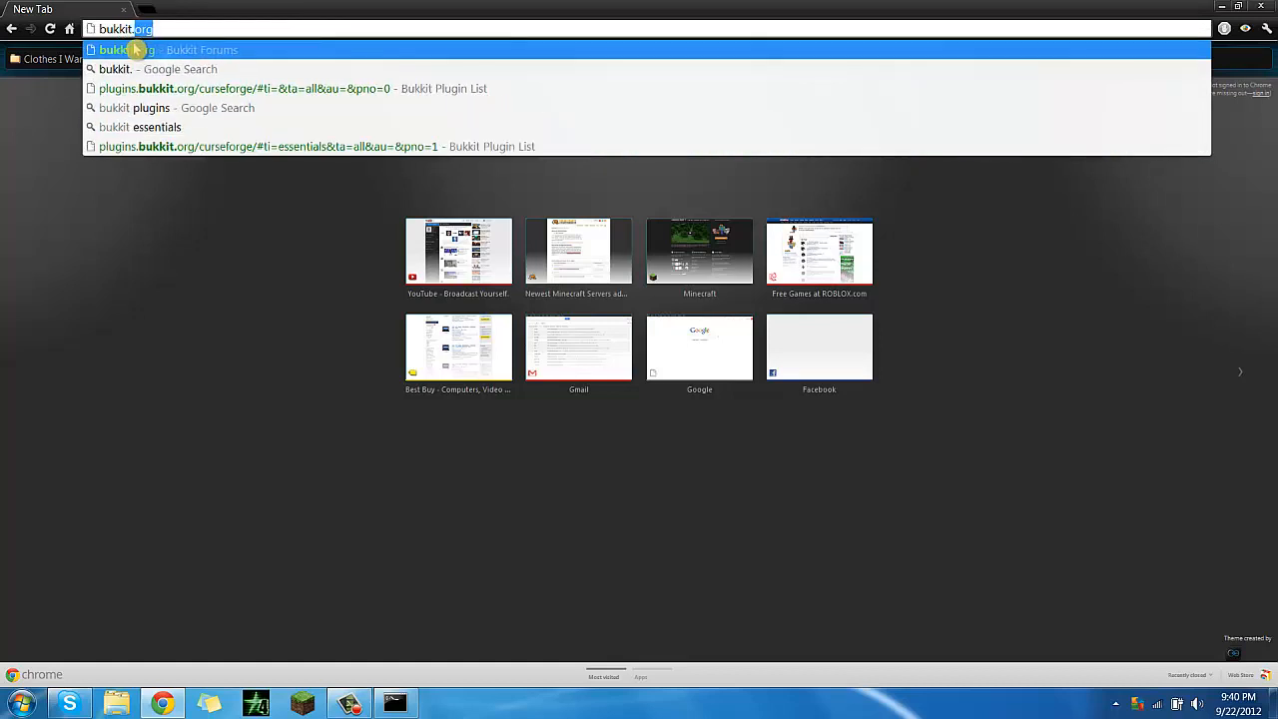
{"action": "key", "text": "Return"}
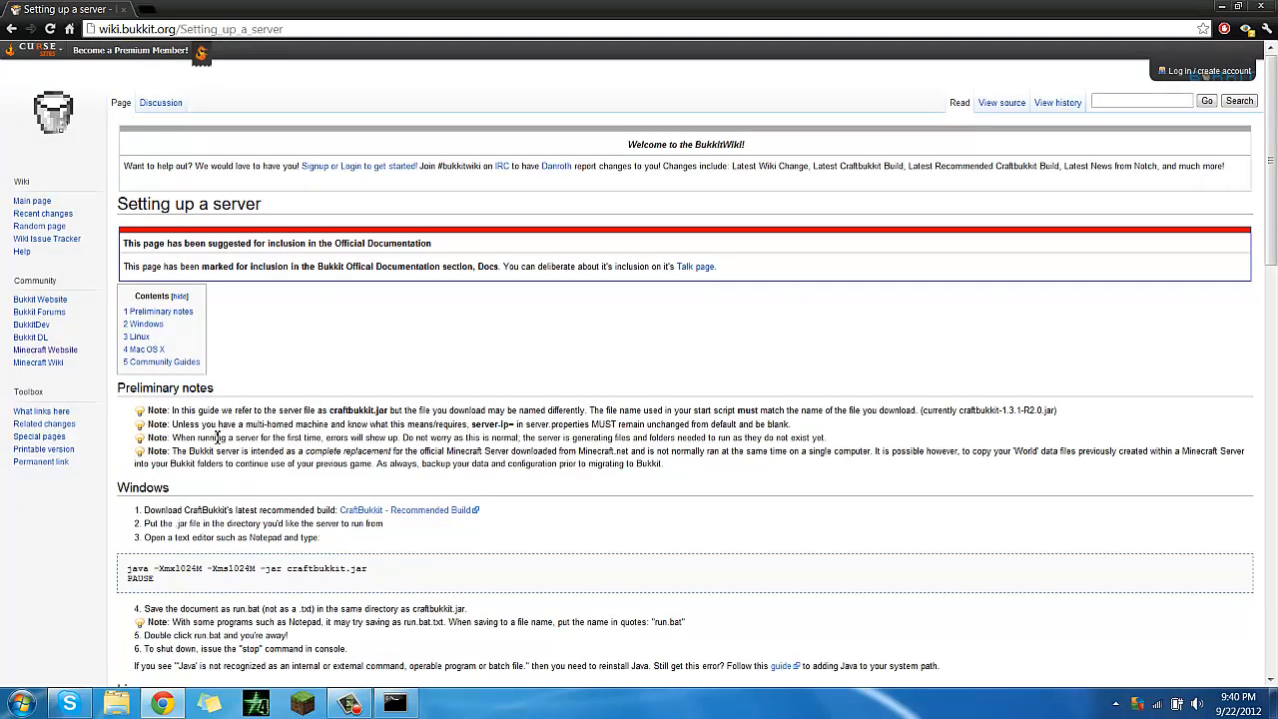
Step: Open the Bukkit wiki's Setting up a server guide
{"action": "scroll", "coordinate": [250, 456], "scroll_direction": "down", "scroll_amount": 1}
{"action": "scroll", "coordinate": [250, 456], "scroll_direction": "down", "scroll_amount": 15}
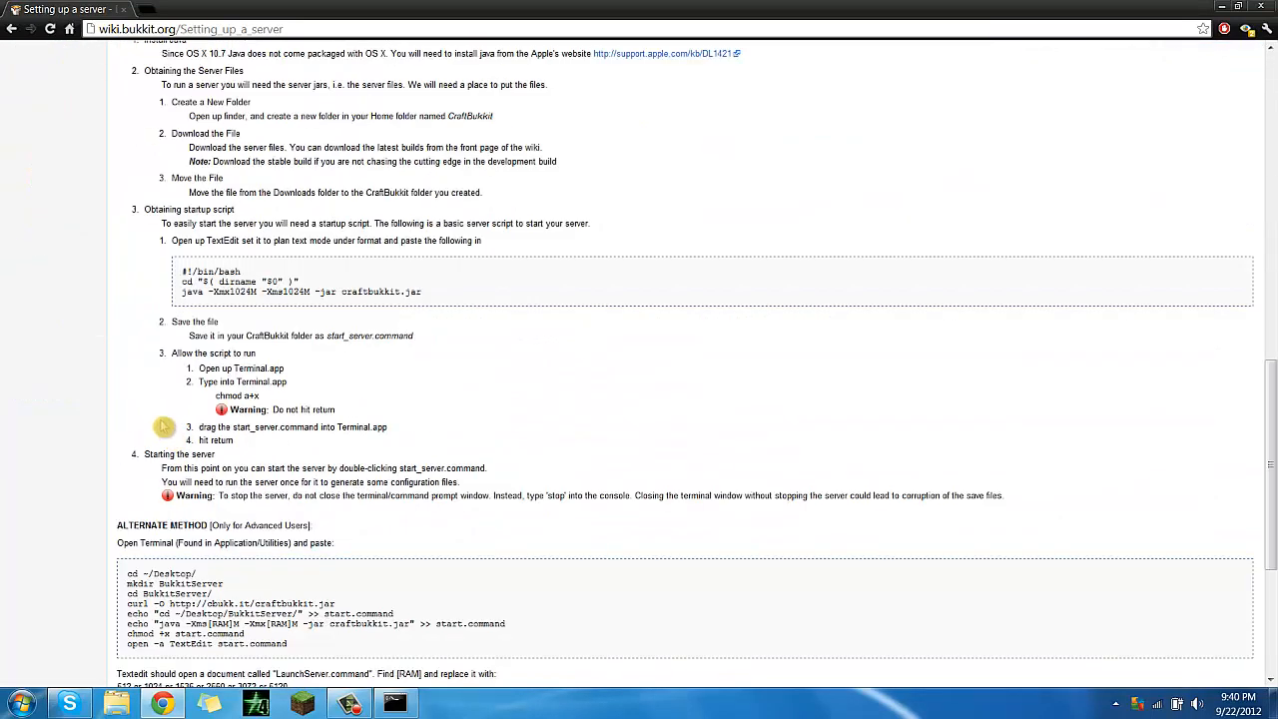
{"action": "scroll", "coordinate": [63, 268], "scroll_direction": "up", "scroll_amount": 17}
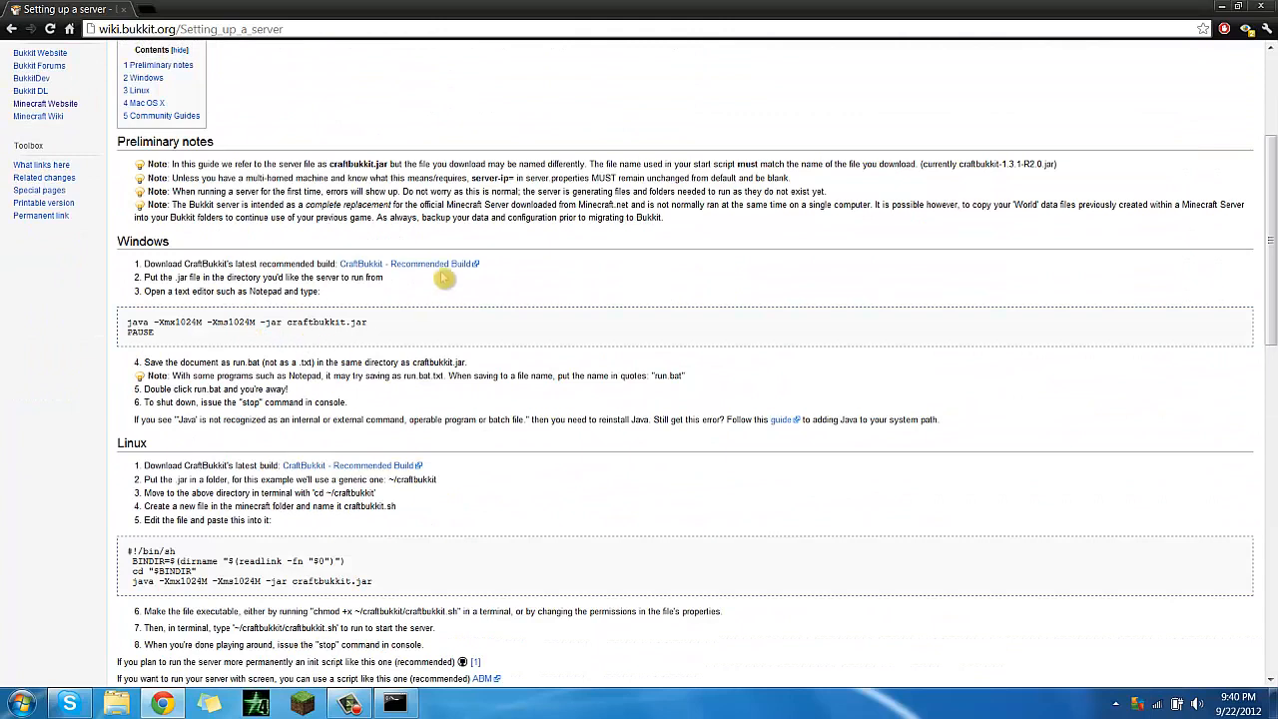
{"action": "left_click", "coordinate": [405, 265]}
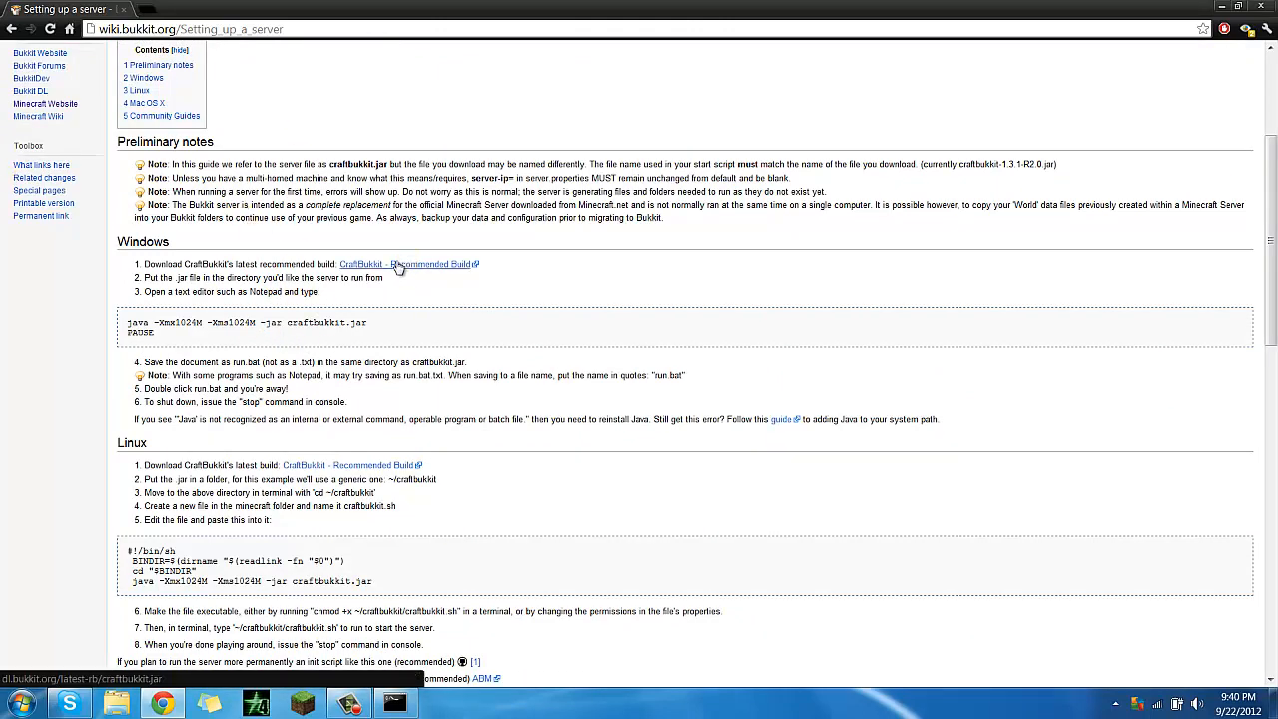
{"action": "left_click", "coordinate": [389, 279]}
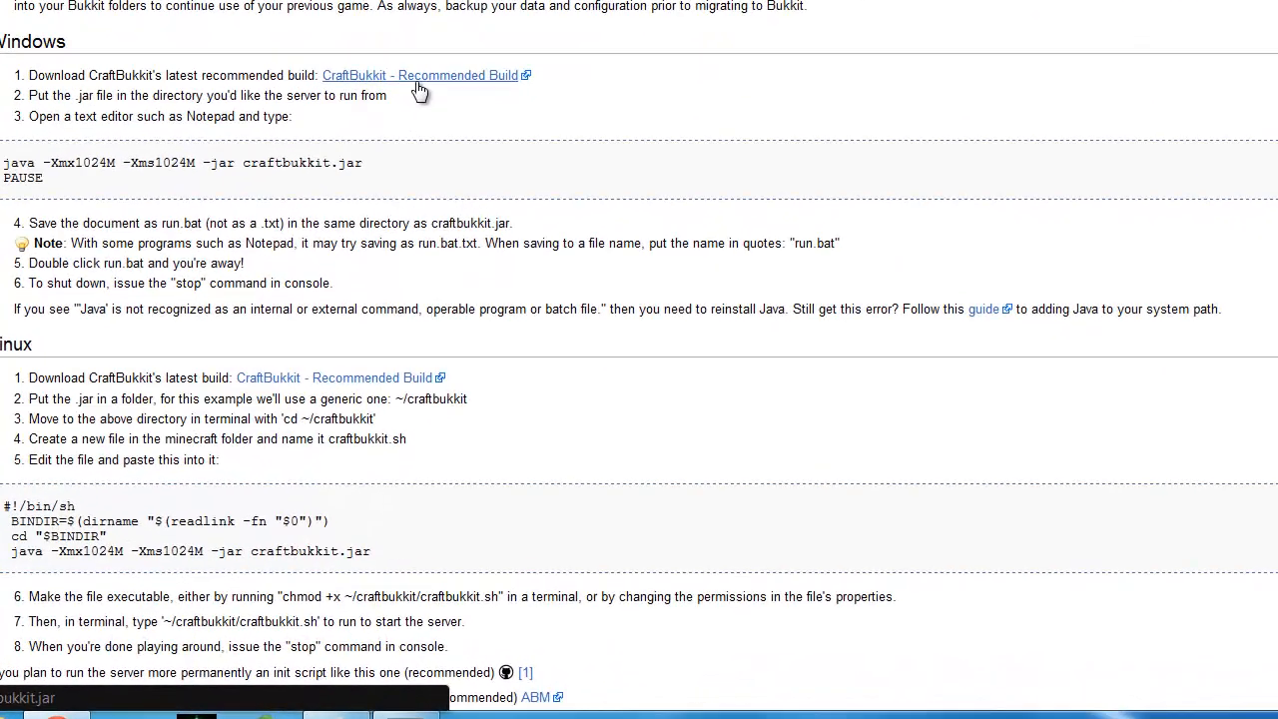
Step: Download and keep the CraftBukkit 1.3.1 recommended build jar, then close Command Prompt
{"action": "left_click", "coordinate": [419, 84]}
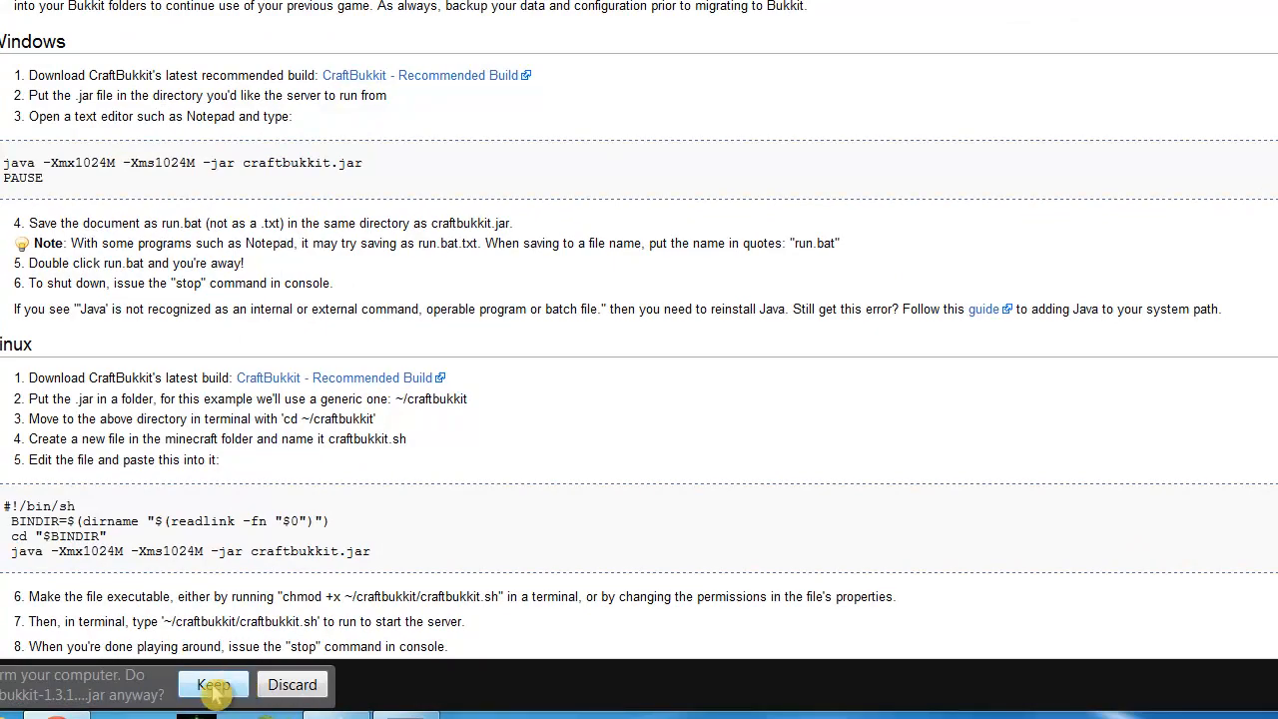
{"action": "left_click", "coordinate": [213, 687]}
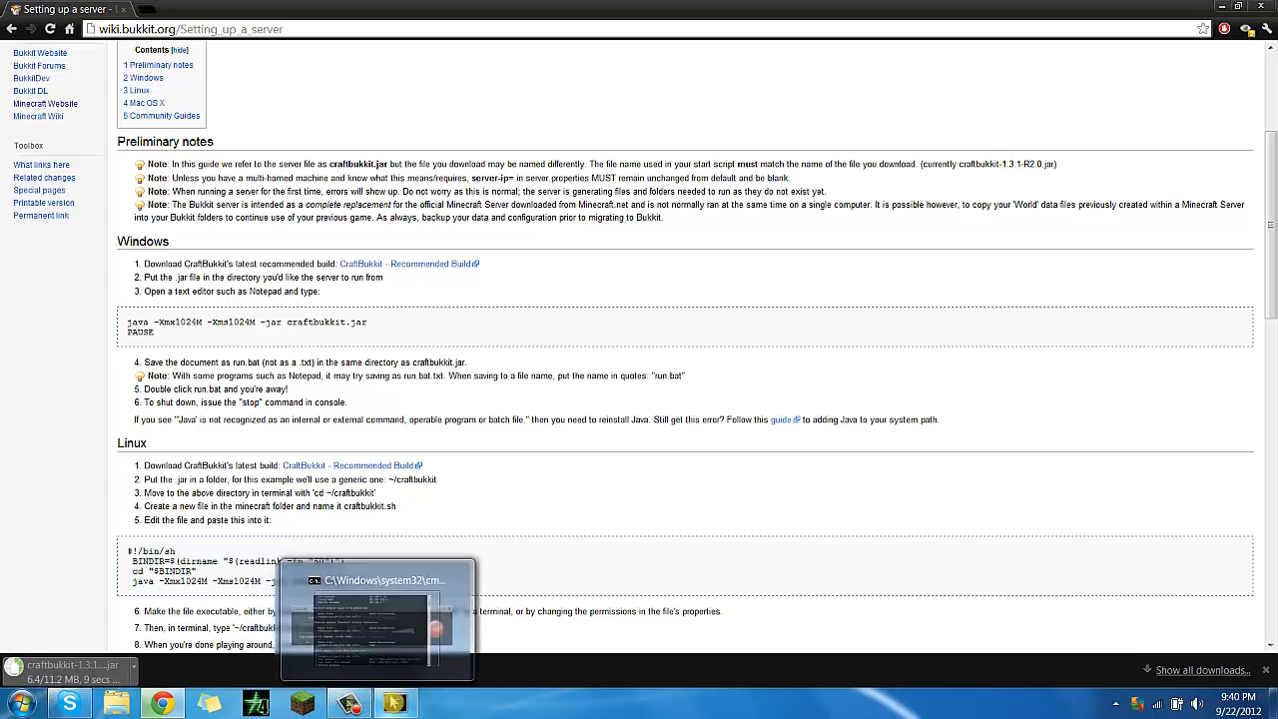
{"action": "right_click", "coordinate": [394, 702]}
{"action": "left_click", "coordinate": [409, 653]}
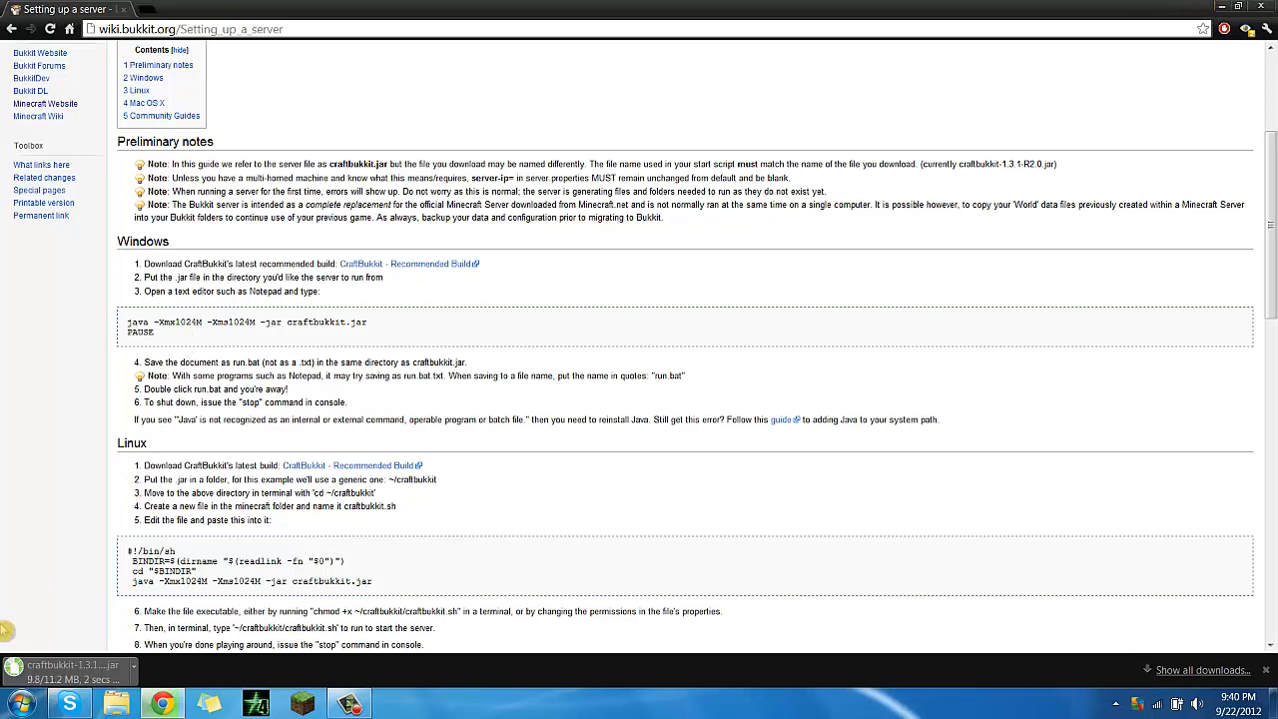
Step: Shrink Chrome aside and create a desktop folder named Bukkit Server
{"action": "left_click", "coordinate": [1241, 7]}
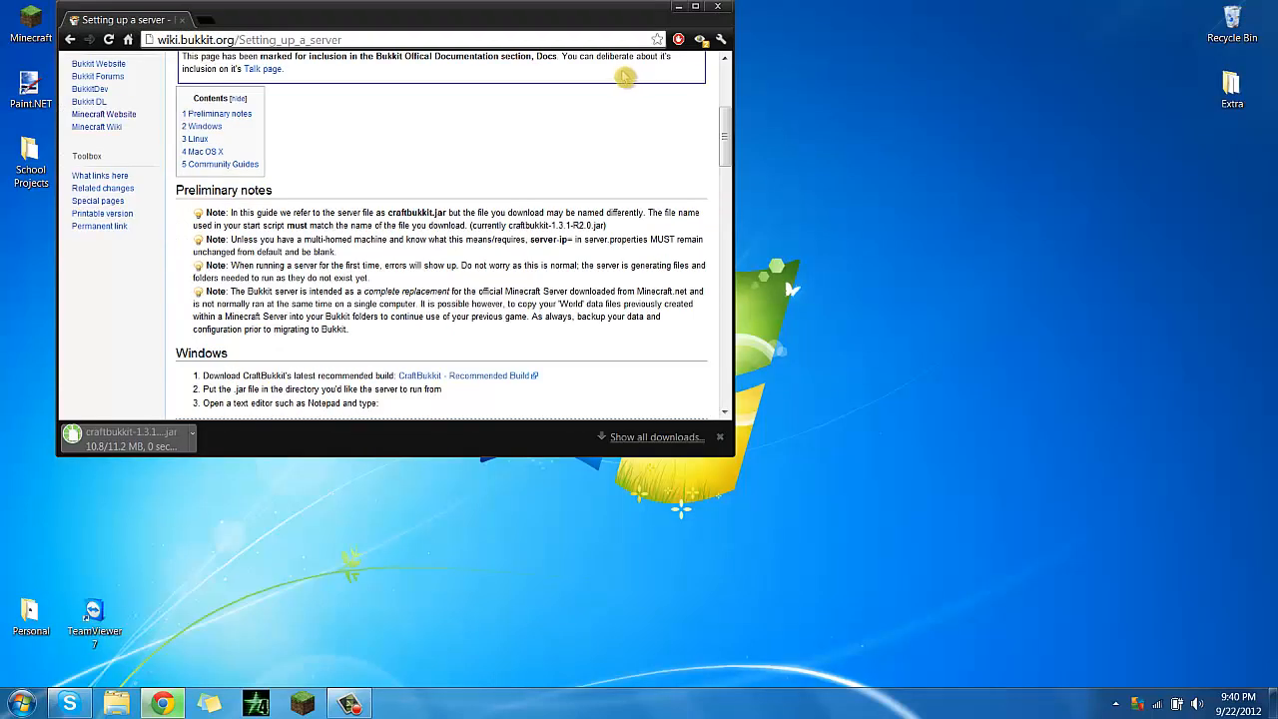
{"action": "left_click_drag", "start_coordinate": [280, 44], "coordinate": [752, 109]}
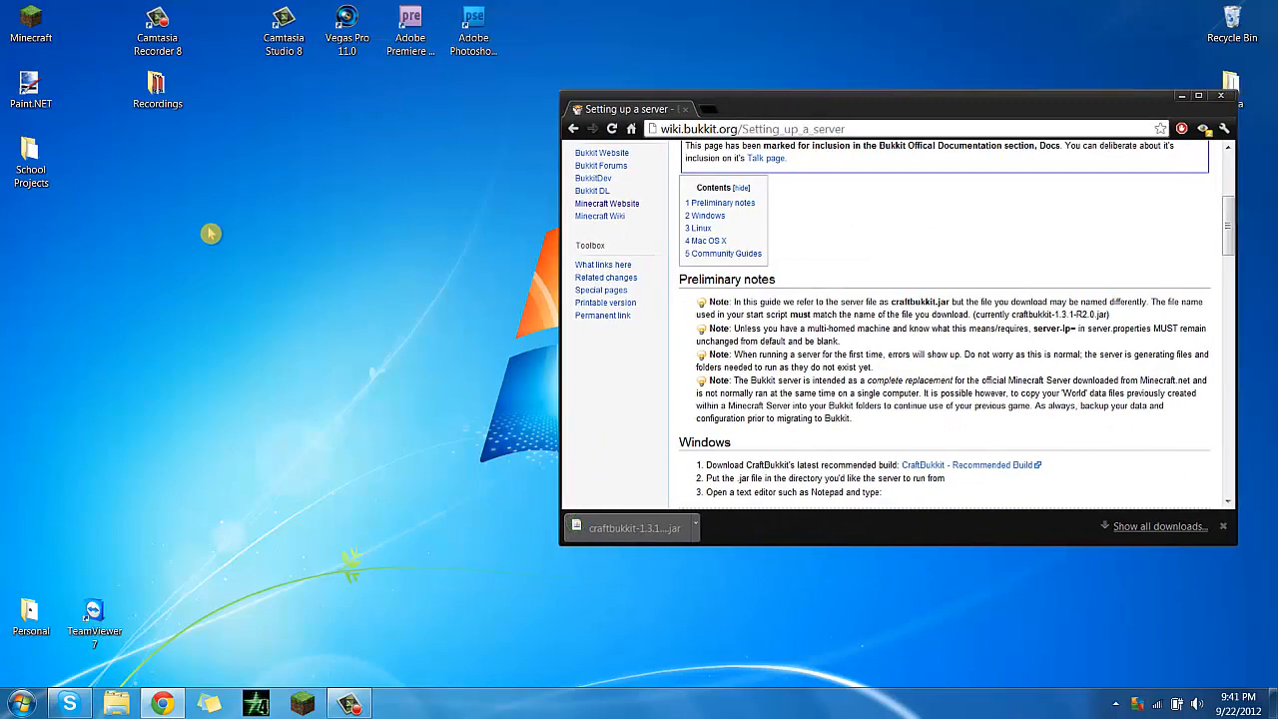
{"action": "right_click", "coordinate": [209, 227]}
{"action": "mouse_move", "coordinate": [296, 376]}
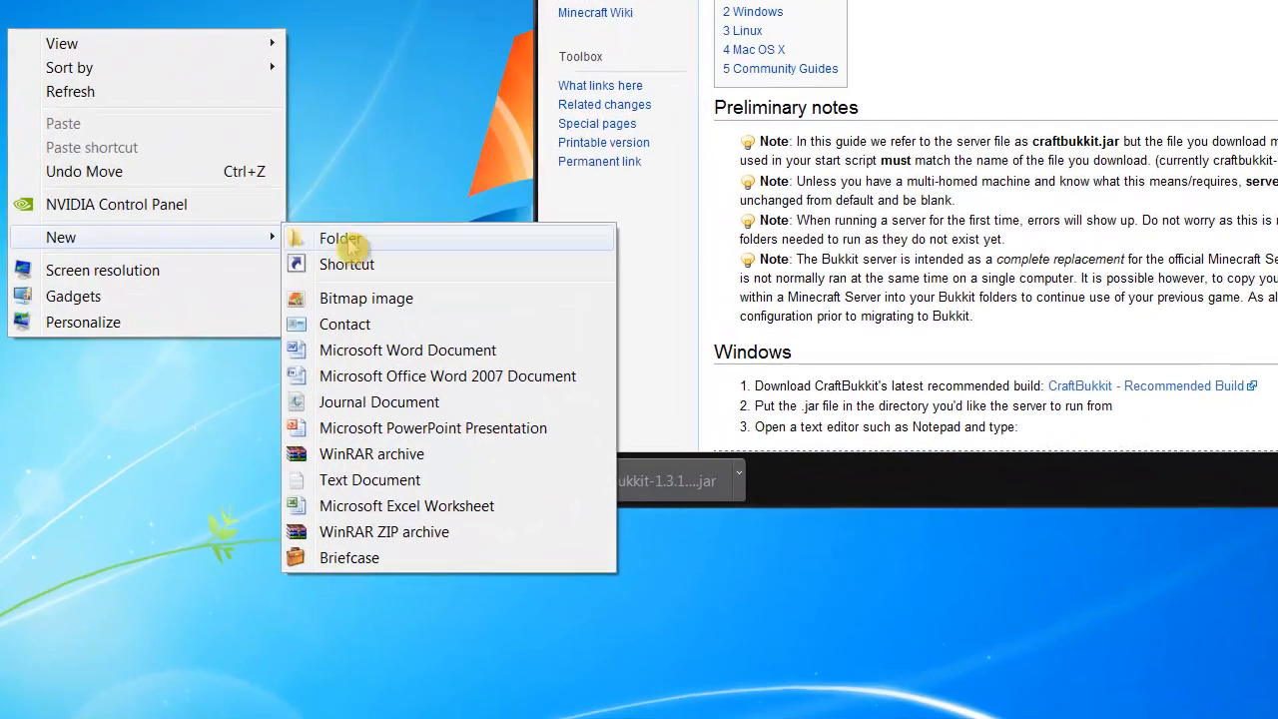
{"action": "left_click", "coordinate": [420, 344]}
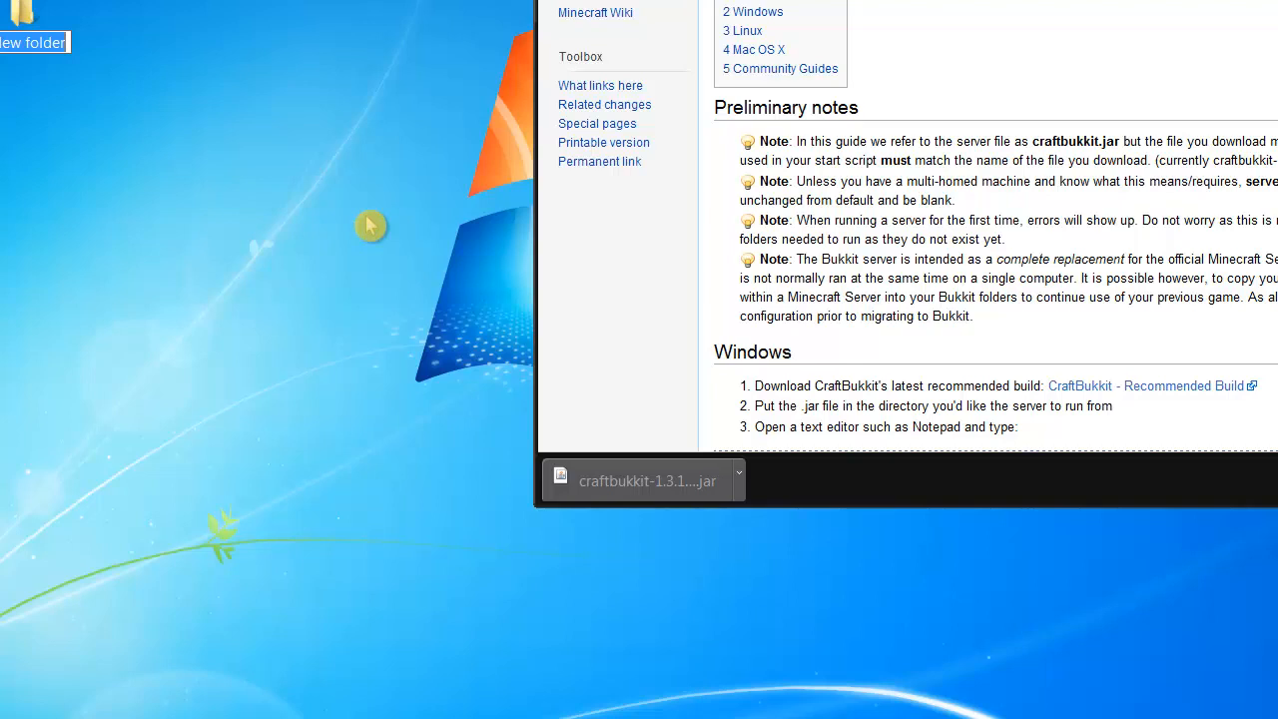
{"action": "type", "text": "Bukkit Server"}
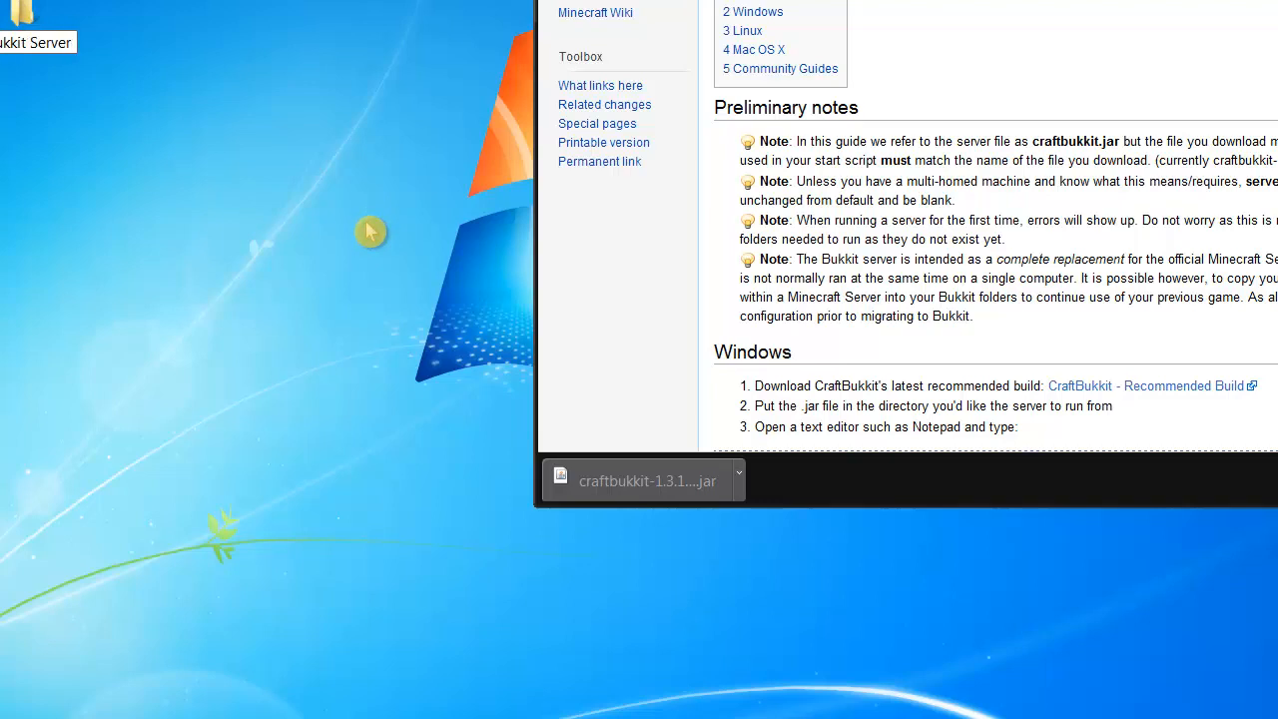
Step: Move the craftbukkit-1.3.1-R2.0 jar into Bukkit Server and rename it craftbukkit
{"action": "left_click_drag", "start_coordinate": [679, 473], "coordinate": [72, 0]}
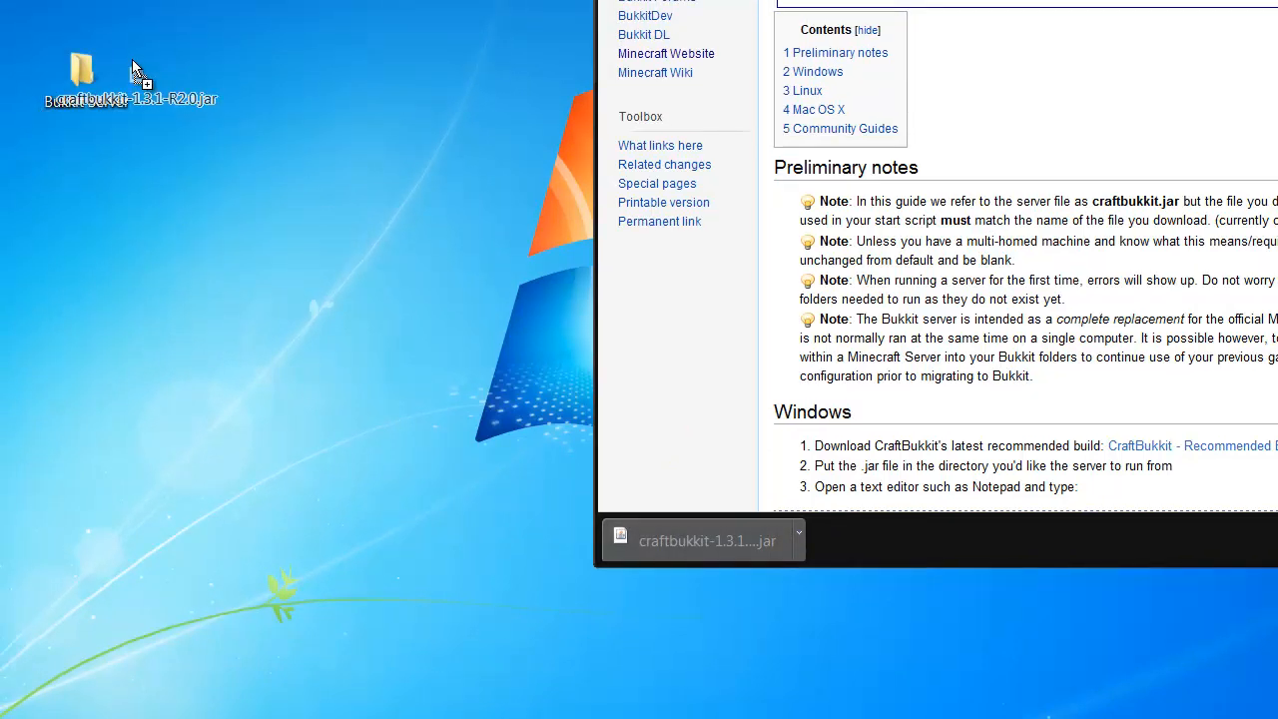
{"action": "left_click_drag", "start_coordinate": [133, 62], "coordinate": [87, 74]}
{"action": "double_click", "coordinate": [87, 74]}
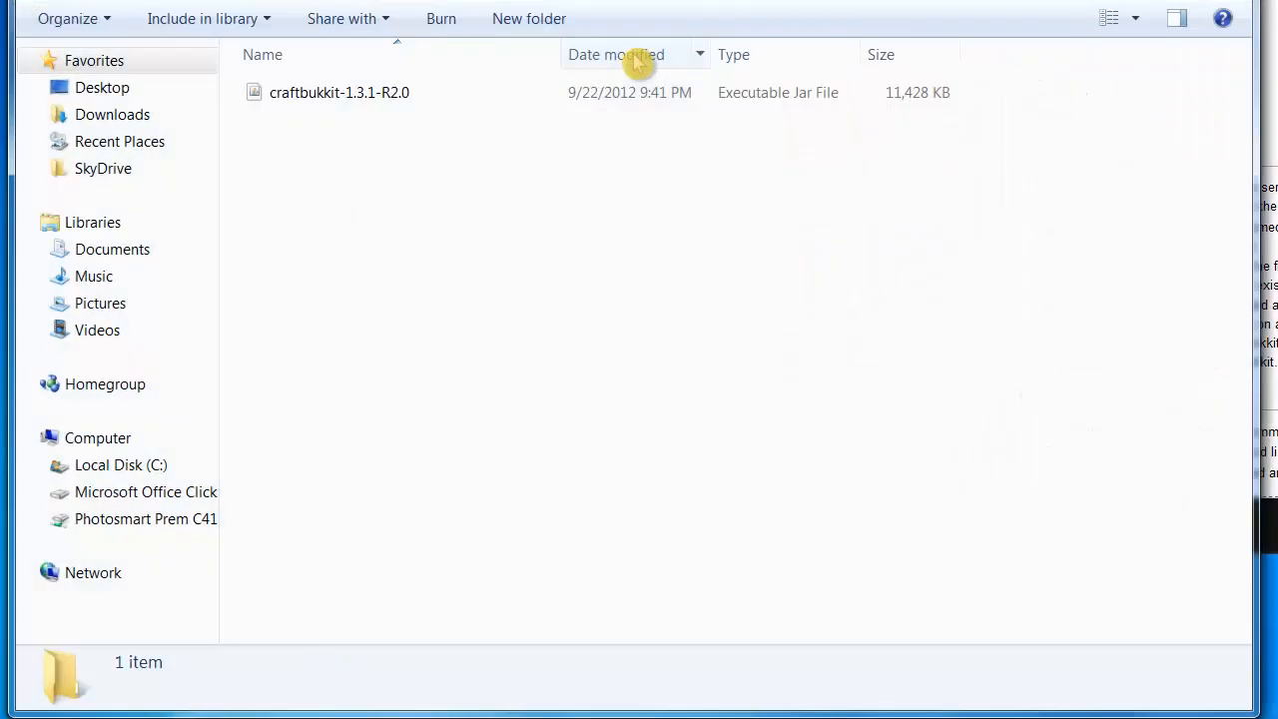
{"action": "right_click", "coordinate": [335, 90]}
{"action": "left_click", "coordinate": [411, 487]}
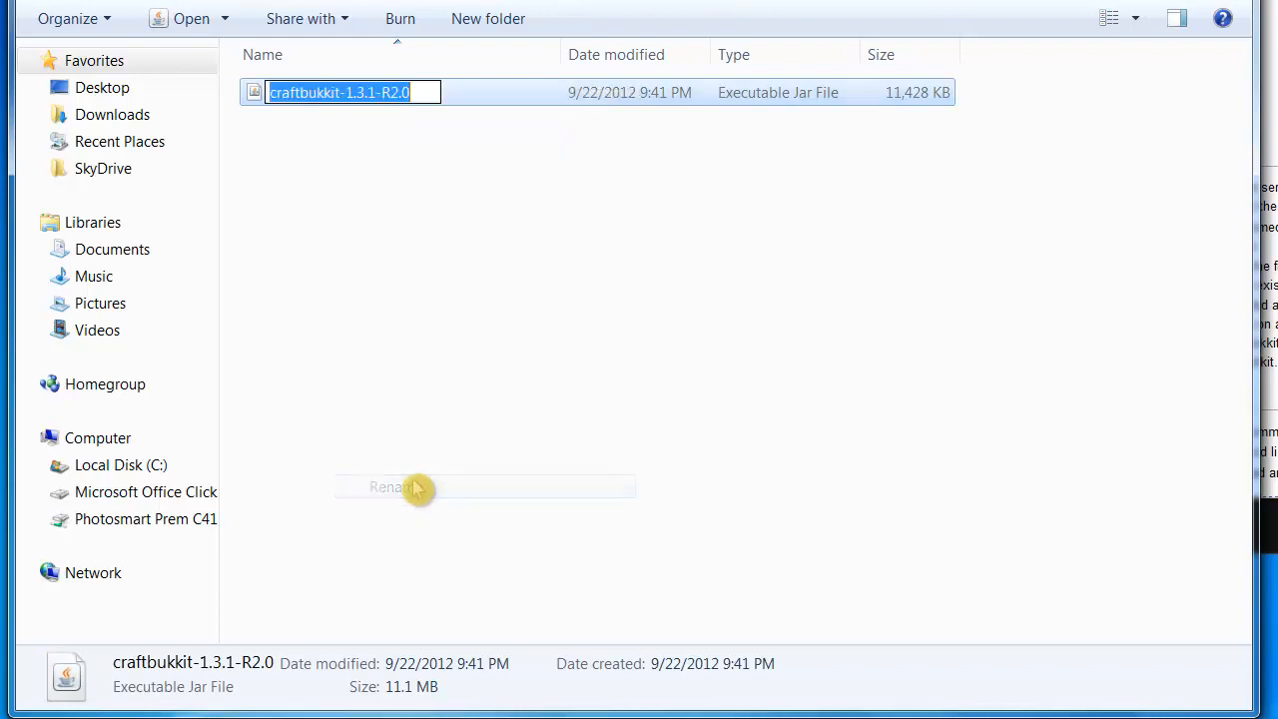
{"action": "type", "text": "craftbuk"}
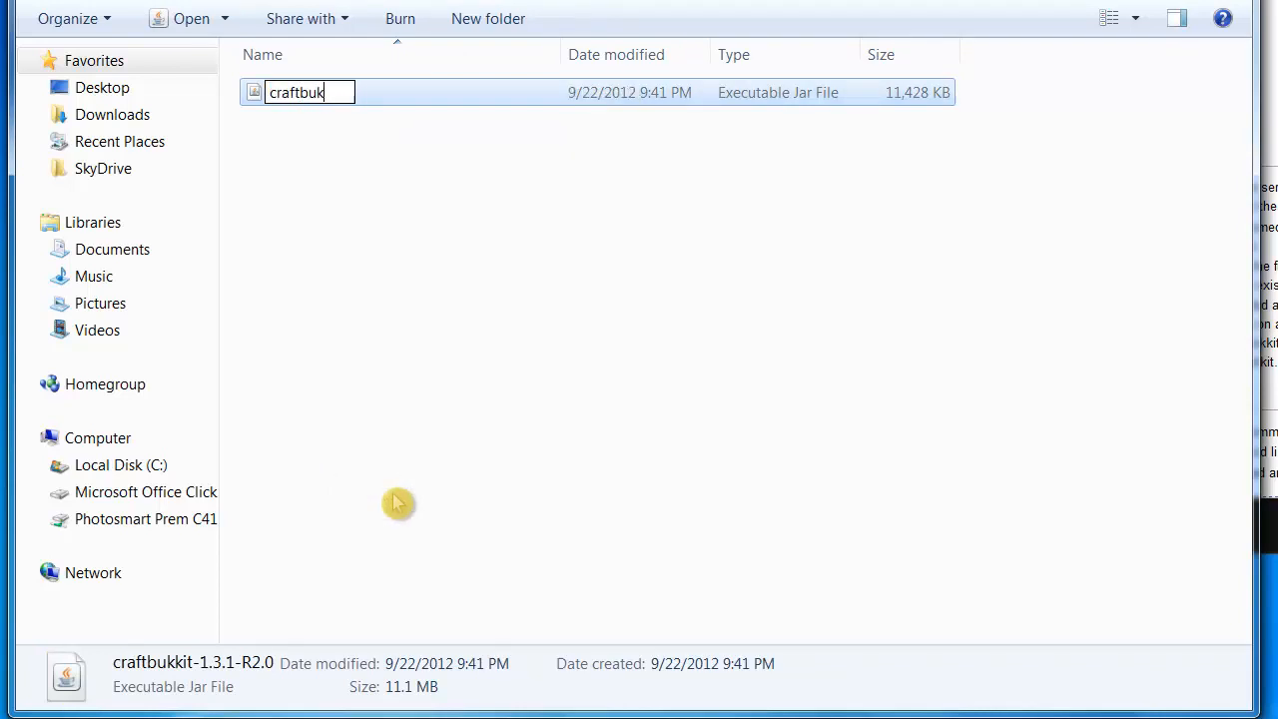
{"action": "type", "text": "kit"}
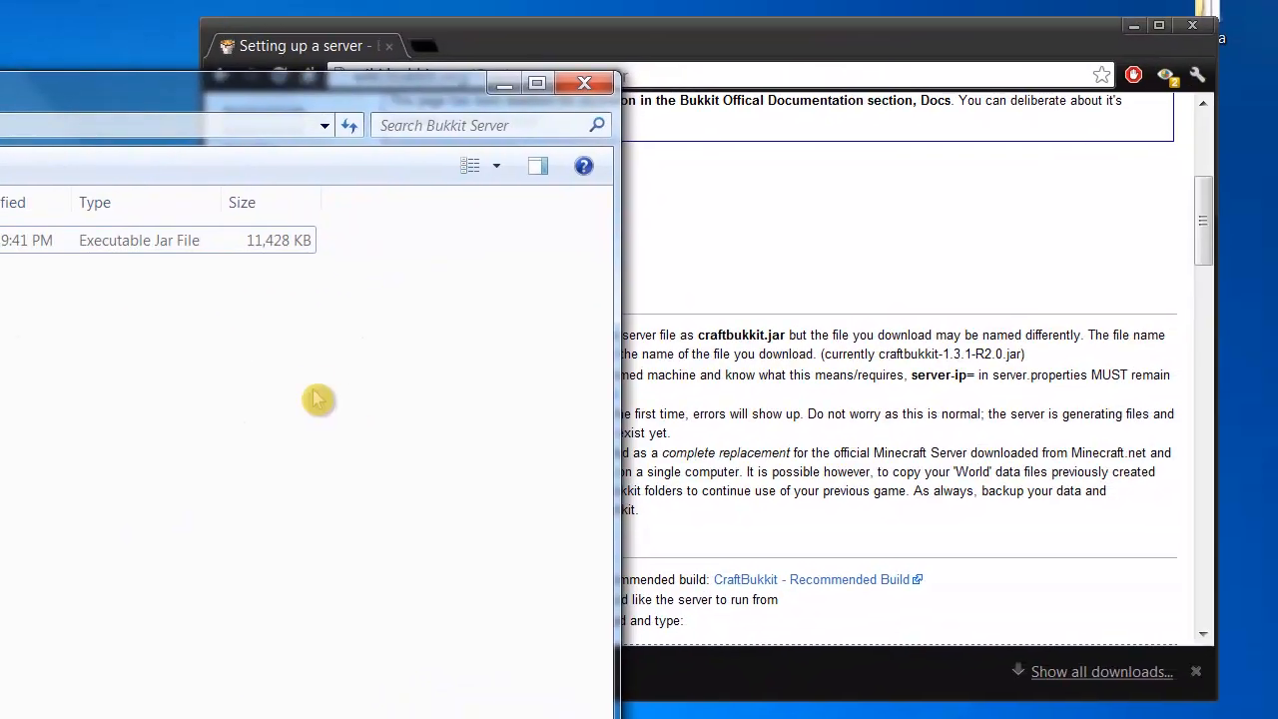
Step: Copy the wiki's 'java -Xmx1024M -Xms1024M -jar craftbukkit.jar' and PAUSE lines for Windows
{"action": "left_click", "coordinate": [942, 279]}
{"action": "scroll", "coordinate": [606, 318], "scroll_direction": "up", "scroll_amount": 3}
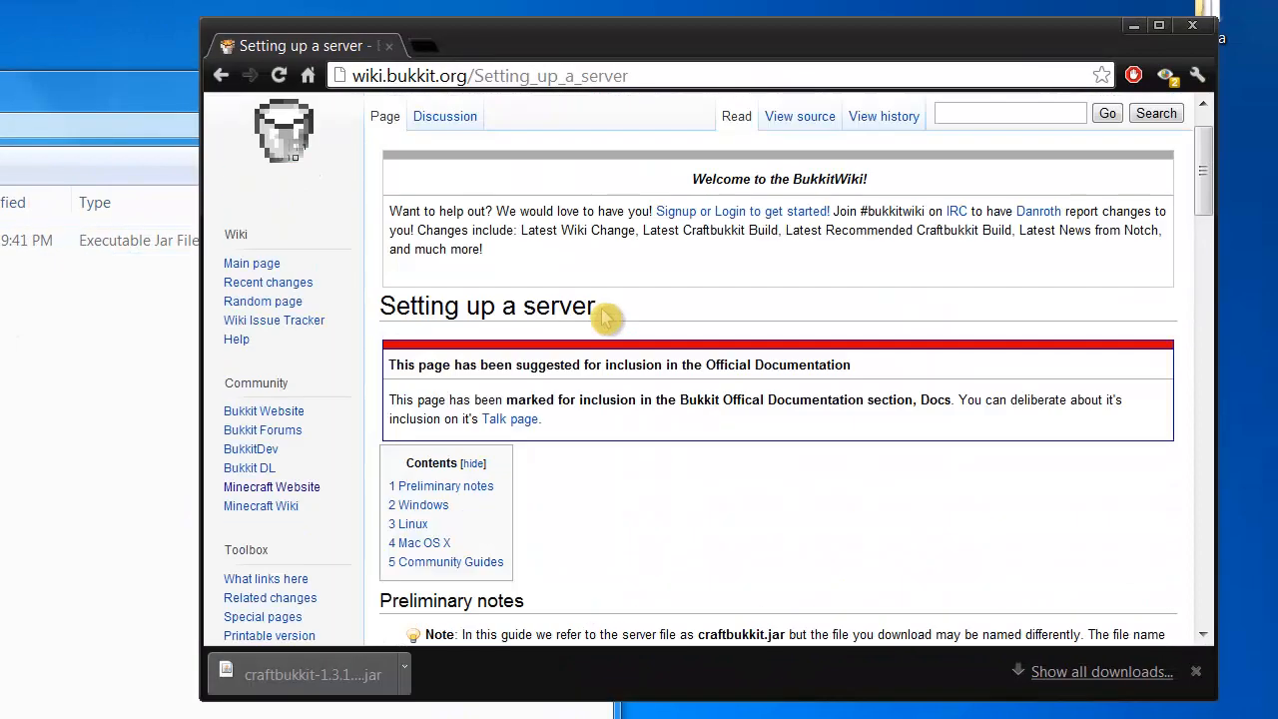
{"action": "scroll", "coordinate": [606, 317], "scroll_direction": "down", "scroll_amount": 7}
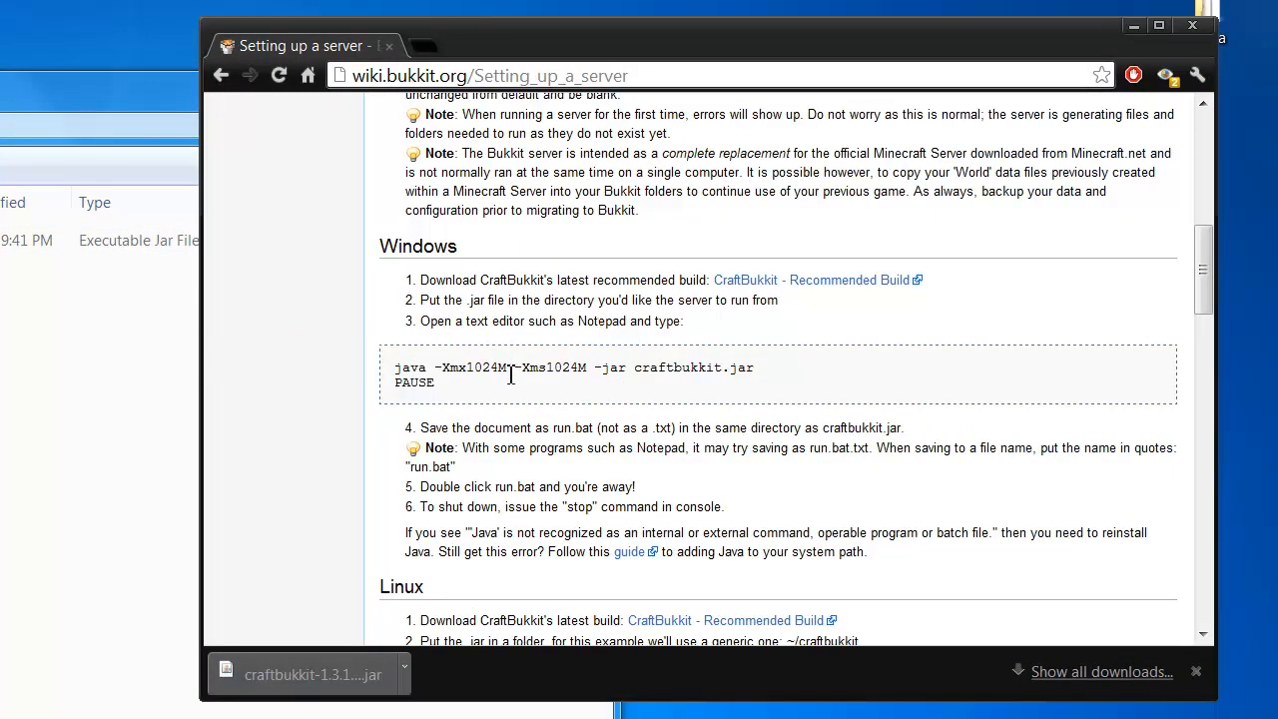
{"action": "left_click_drag", "start_coordinate": [511, 374], "coordinate": [397, 375]}
{"action": "right_click", "coordinate": [449, 369]}
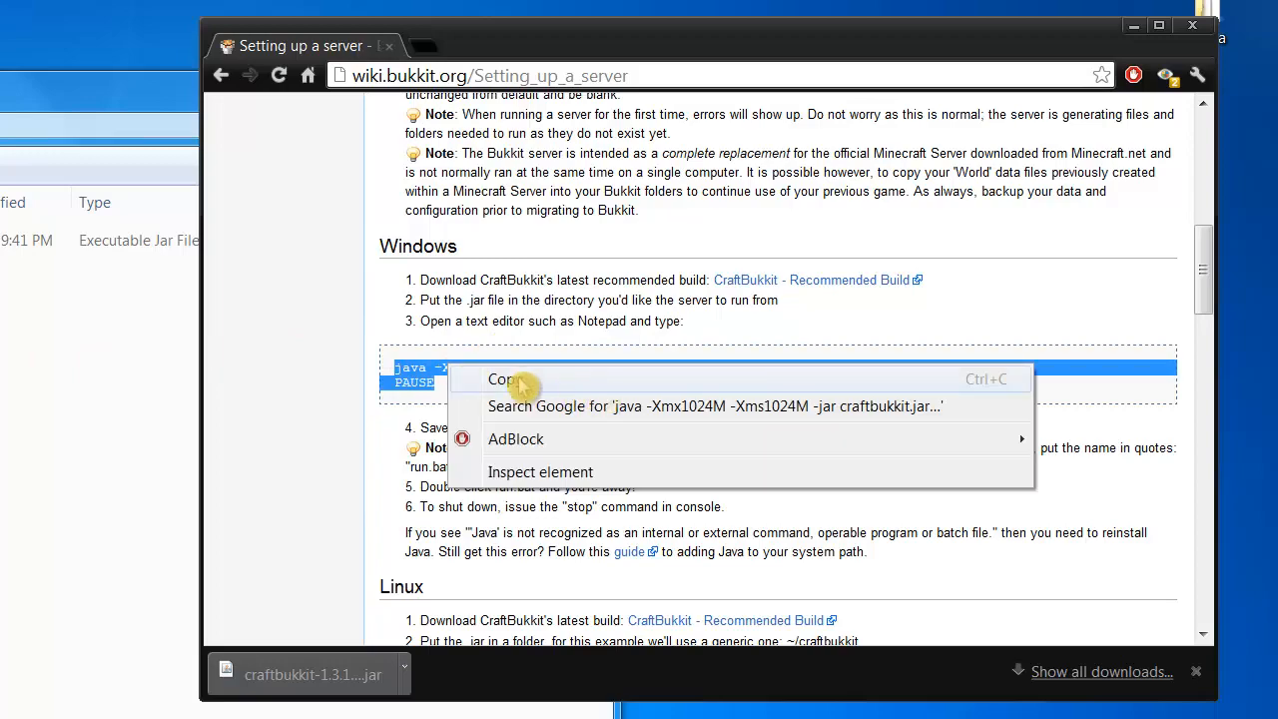
{"action": "left_click", "coordinate": [514, 376]}
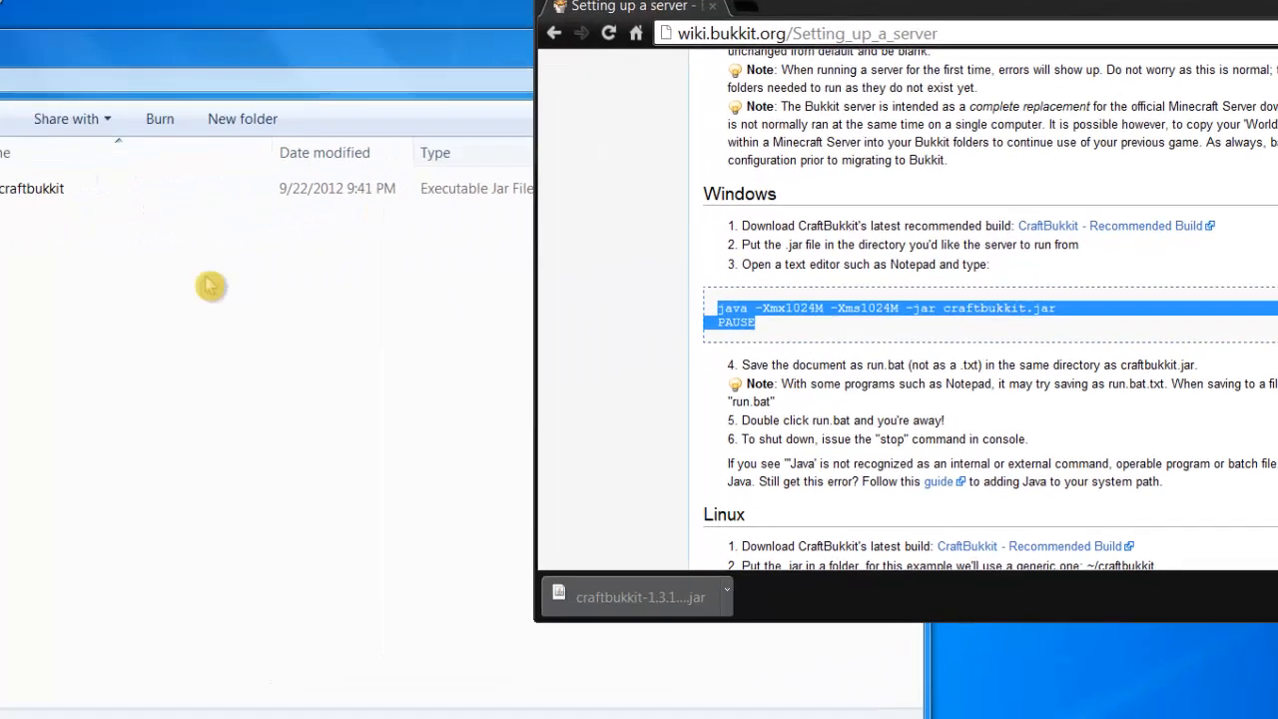
{"action": "left_click", "coordinate": [513, 294]}
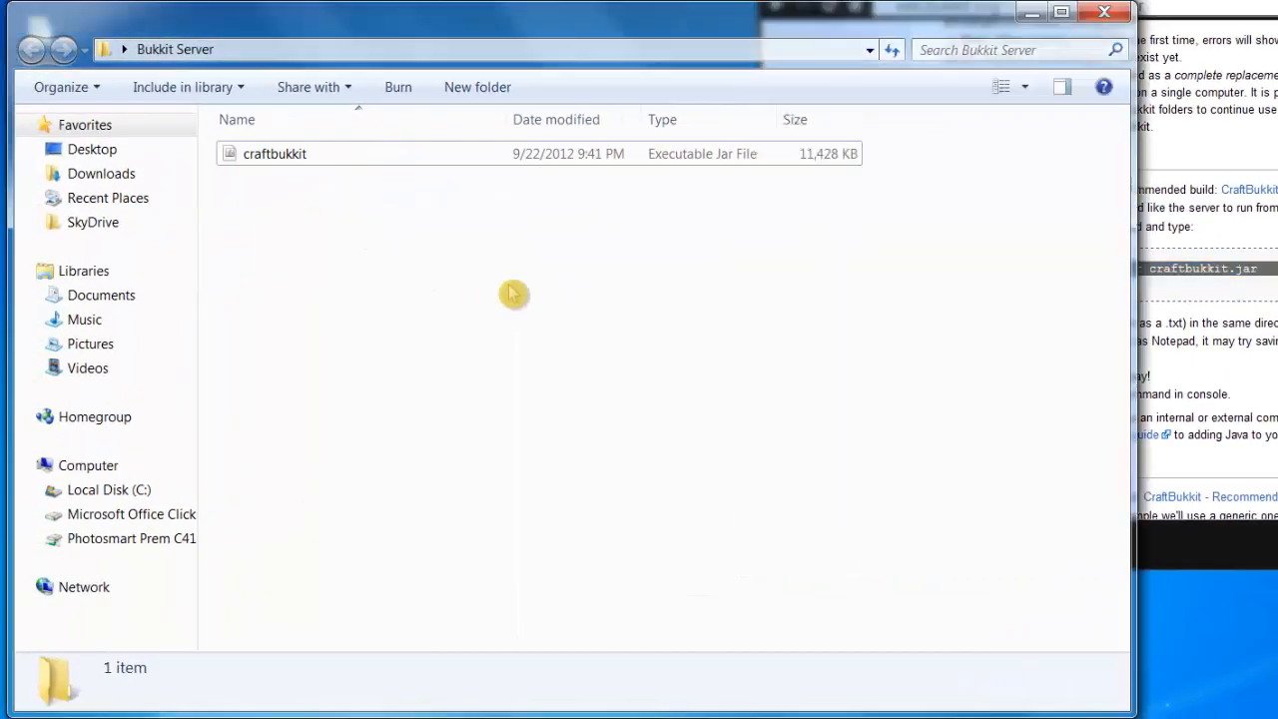
Step: Create a new Text Document named 'Run' beside craftbukkit in the Bukkit Server folder
{"action": "right_click", "coordinate": [389, 270]}
{"action": "mouse_move", "coordinate": [434, 504]}
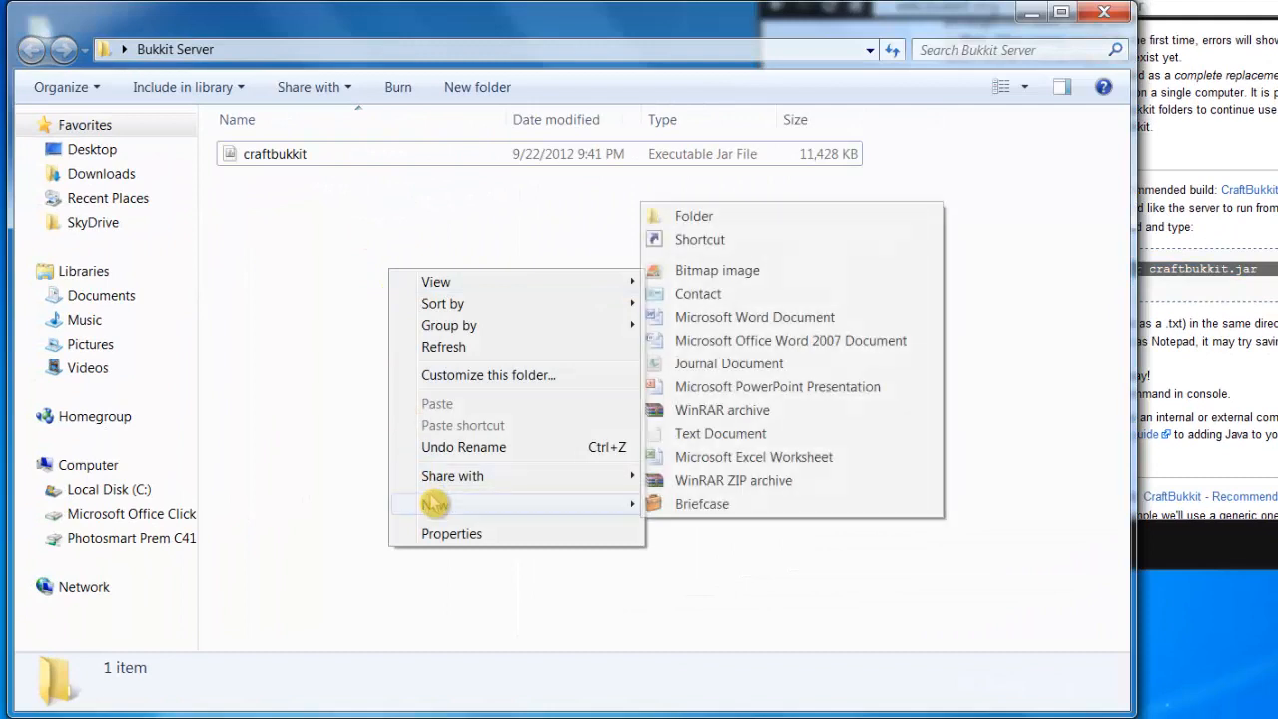
{"action": "left_click", "coordinate": [705, 433]}
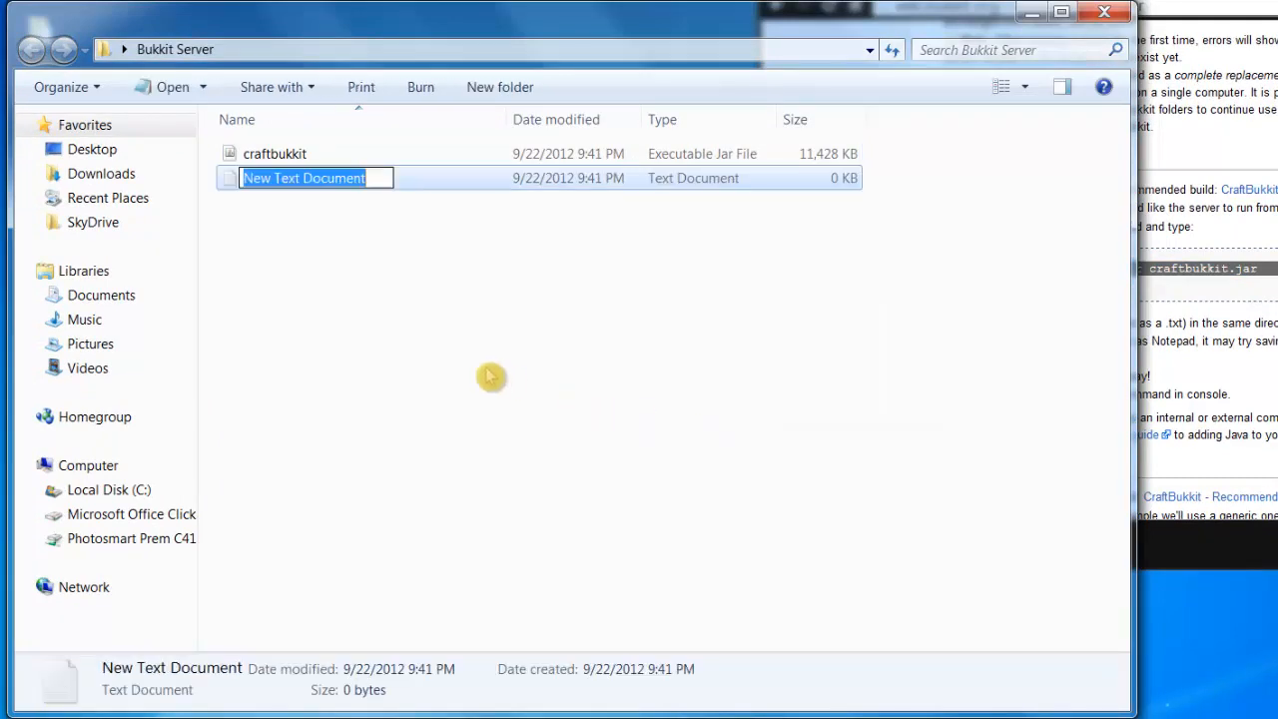
{"action": "type", "text": "Run"}
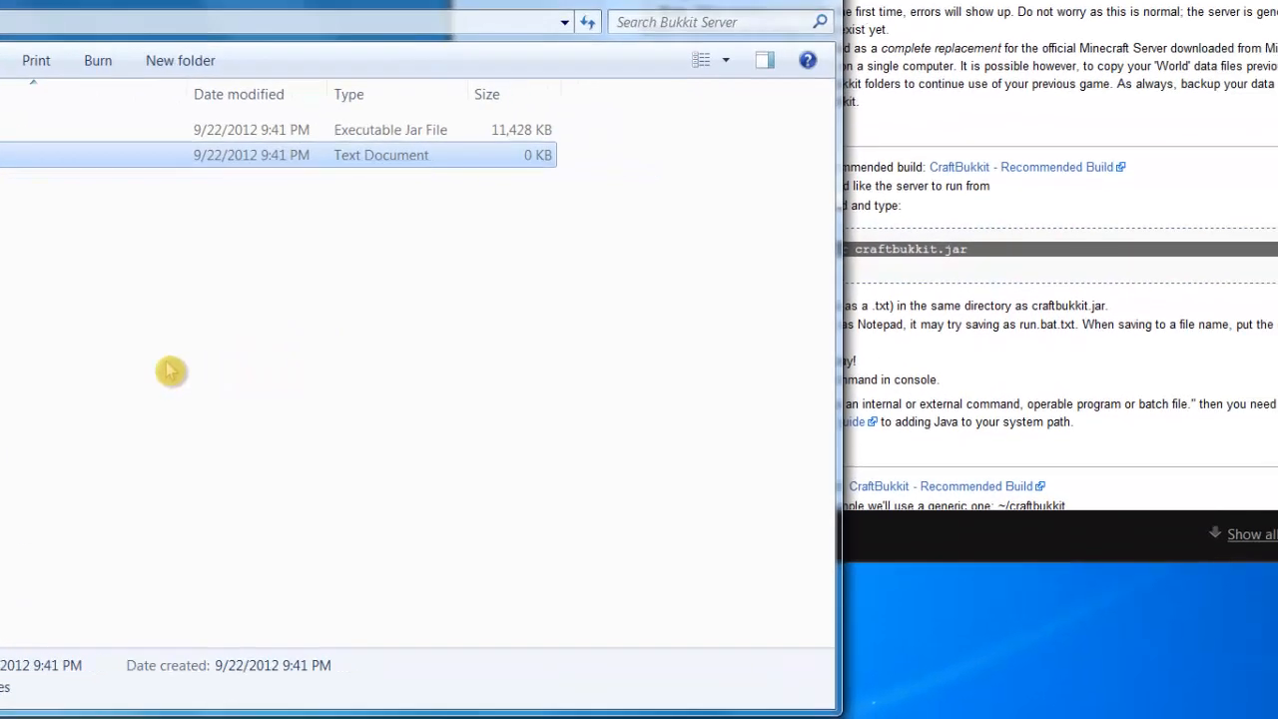
Step: Paste the copied java command and PAUSE lines into the Run text file
{"action": "key", "text": "Return"}
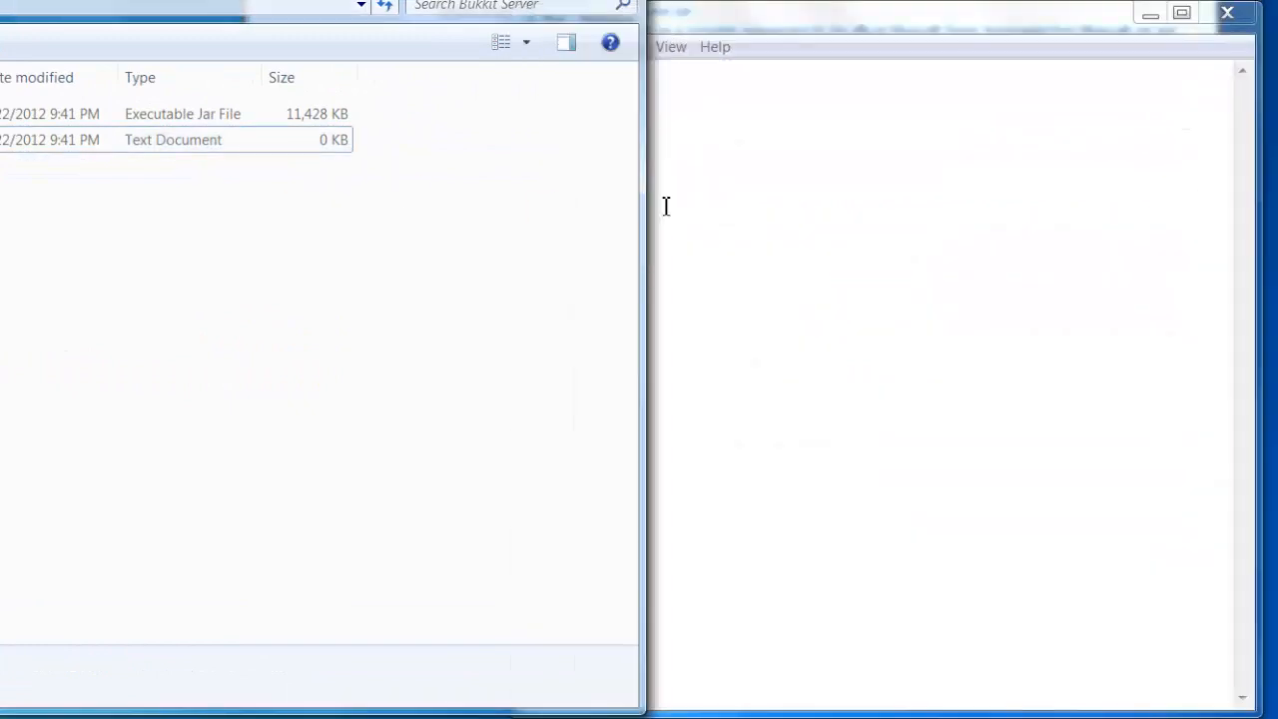
{"action": "key", "text": "ctrl+v"}
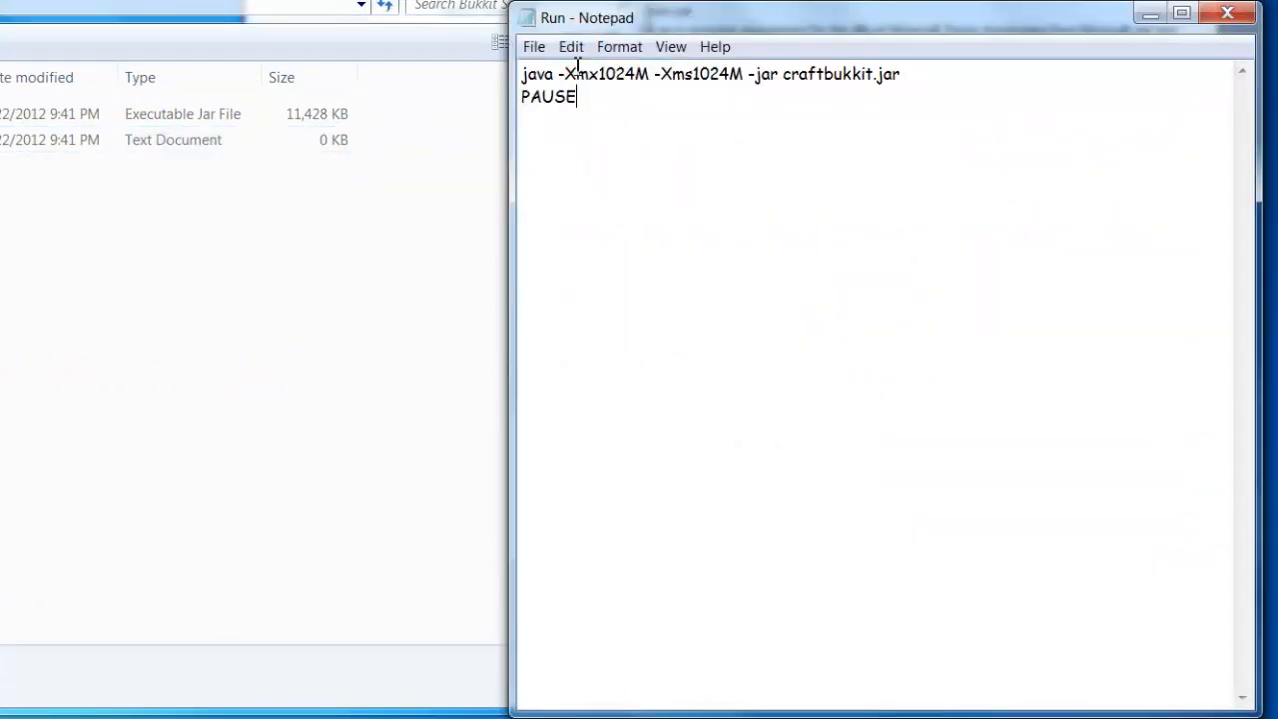
{"action": "left_click", "coordinate": [533, 47]}
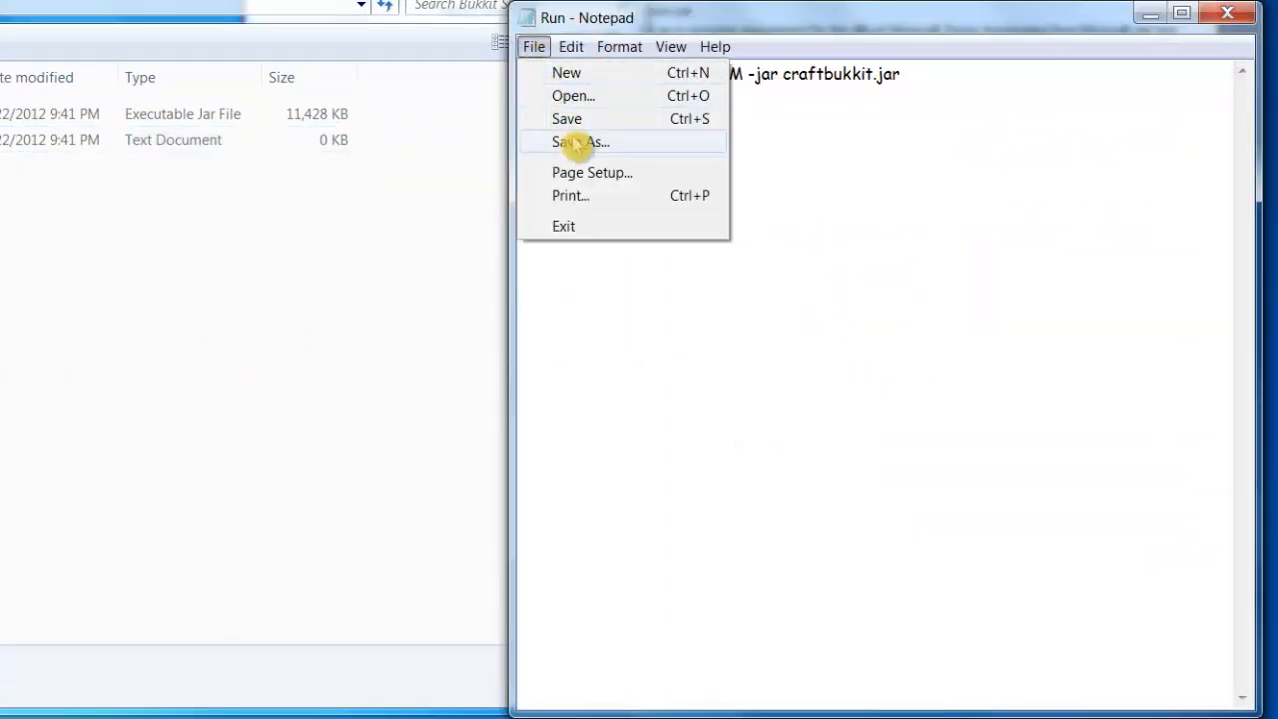
{"action": "left_click", "coordinate": [577, 143]}
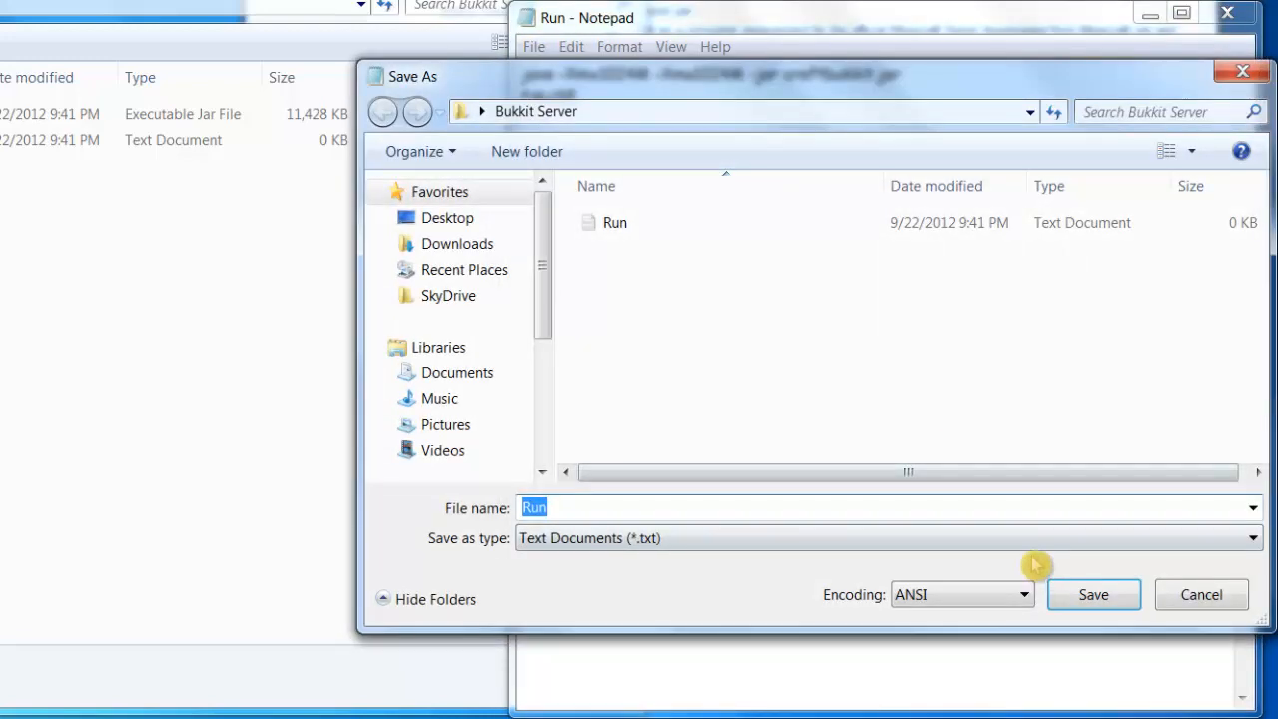
Step: Save the file as 'run.bat' with Save as type set to All Files
{"action": "left_click", "coordinate": [912, 536]}
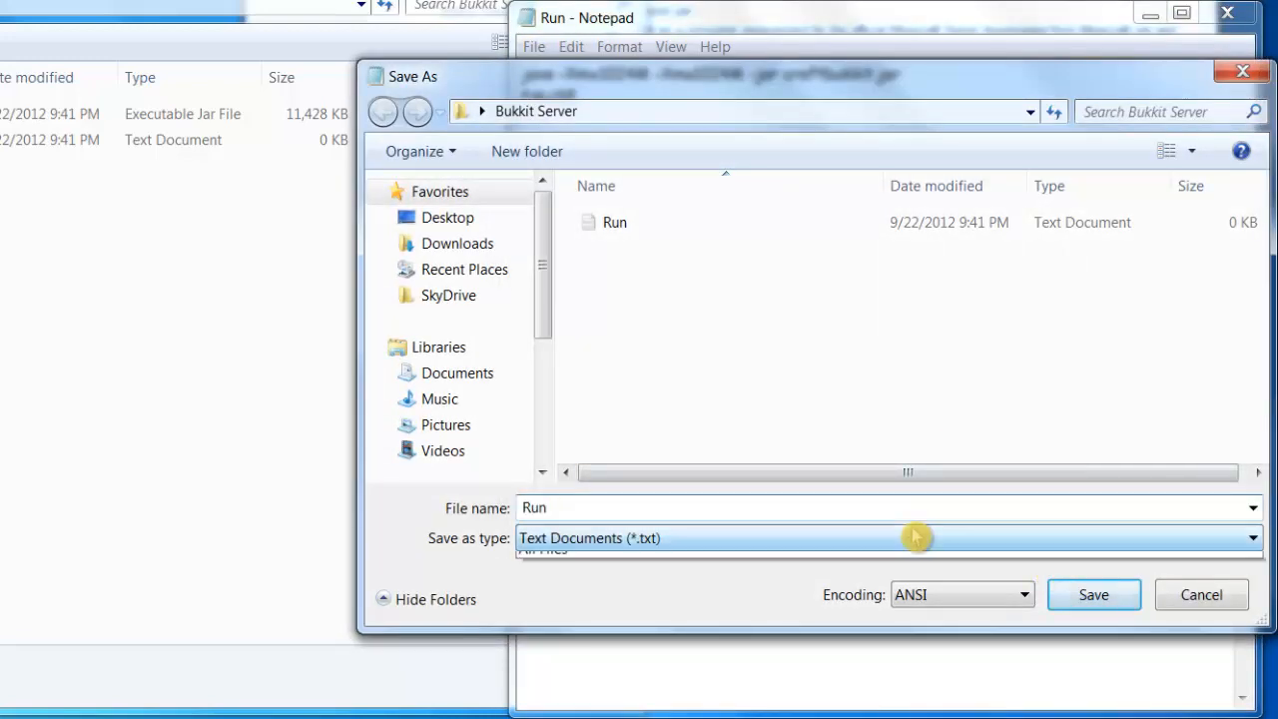
{"action": "left_click", "coordinate": [608, 538]}
{"action": "left_click", "coordinate": [592, 542]}
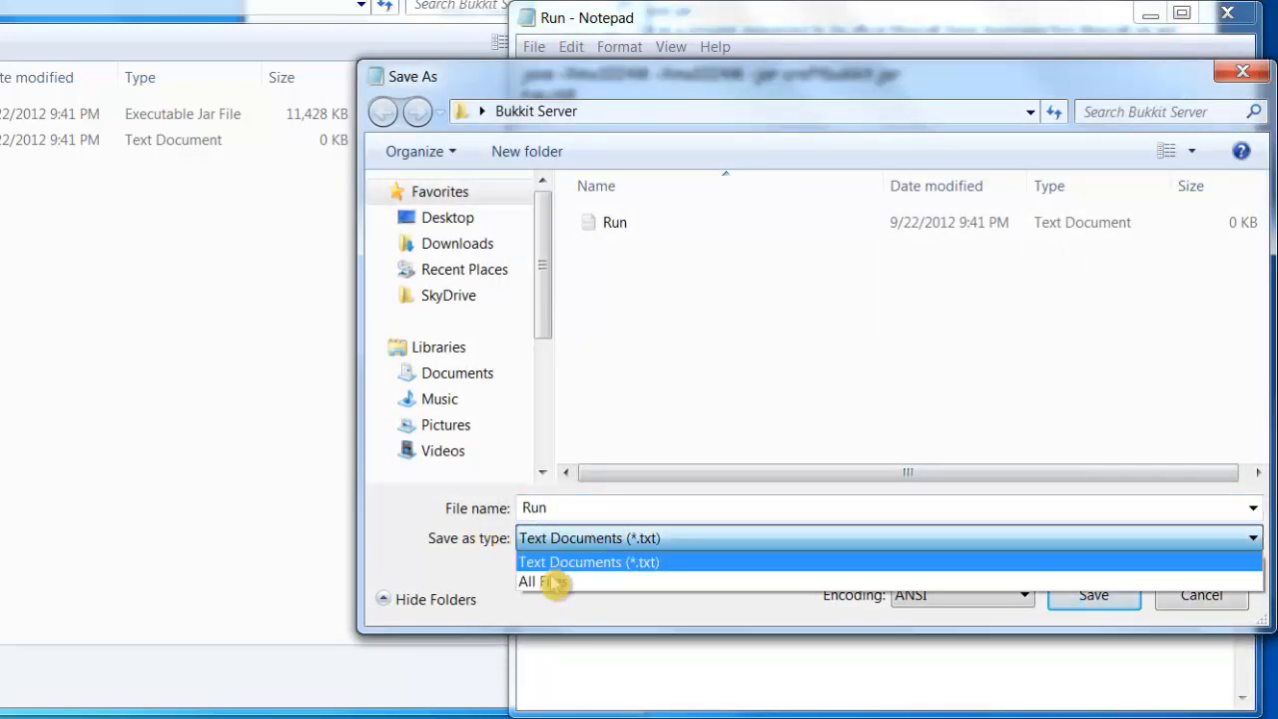
{"action": "left_click", "coordinate": [552, 582]}
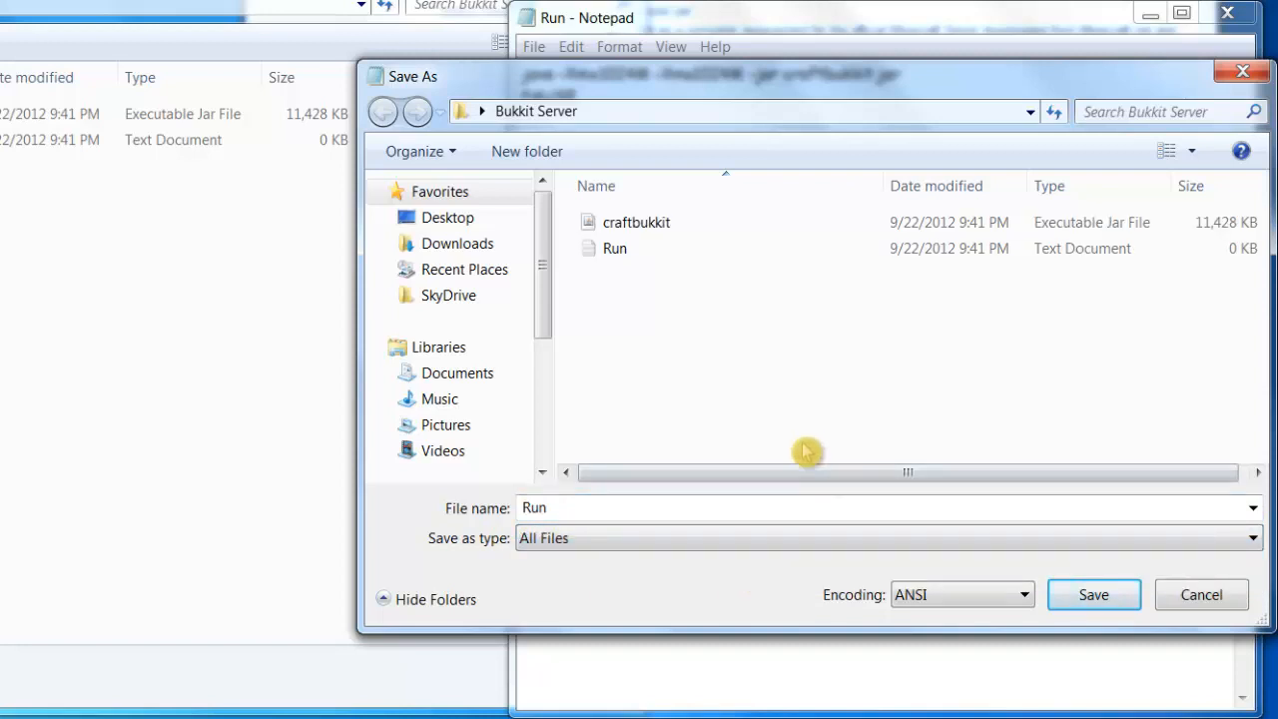
{"action": "double_click", "coordinate": [587, 510]}
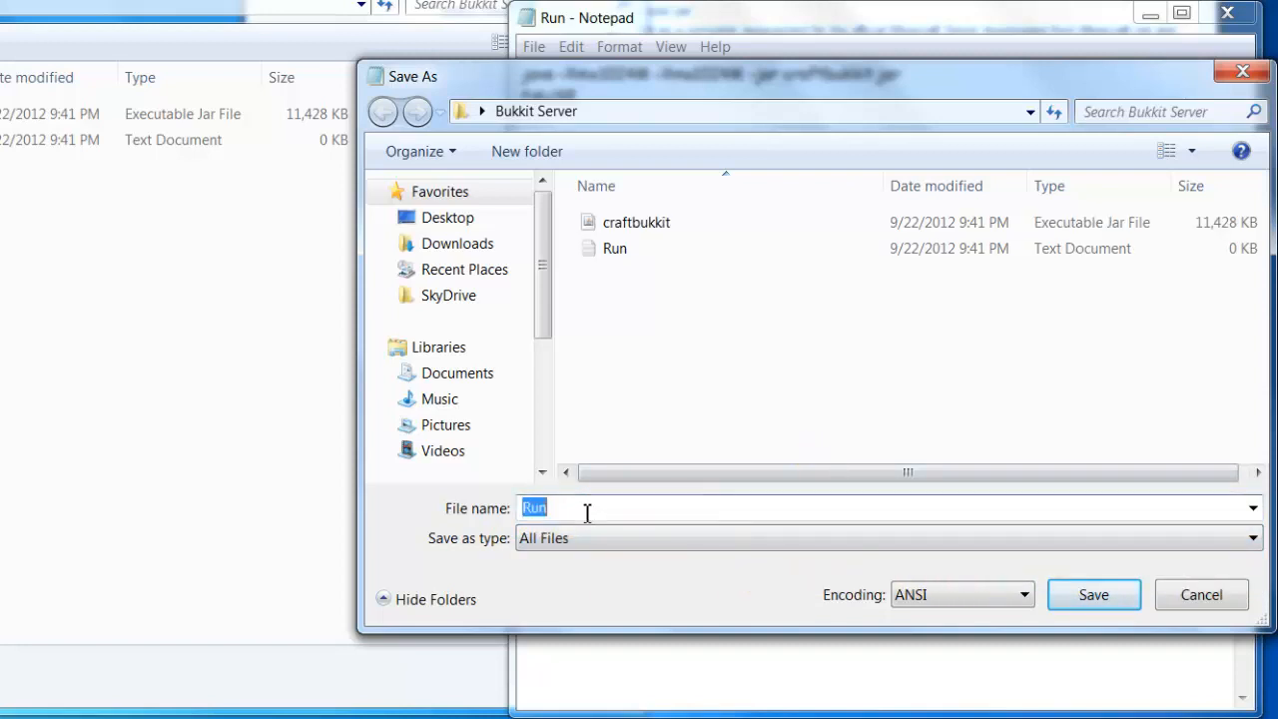
{"action": "type", "text": "runs"}
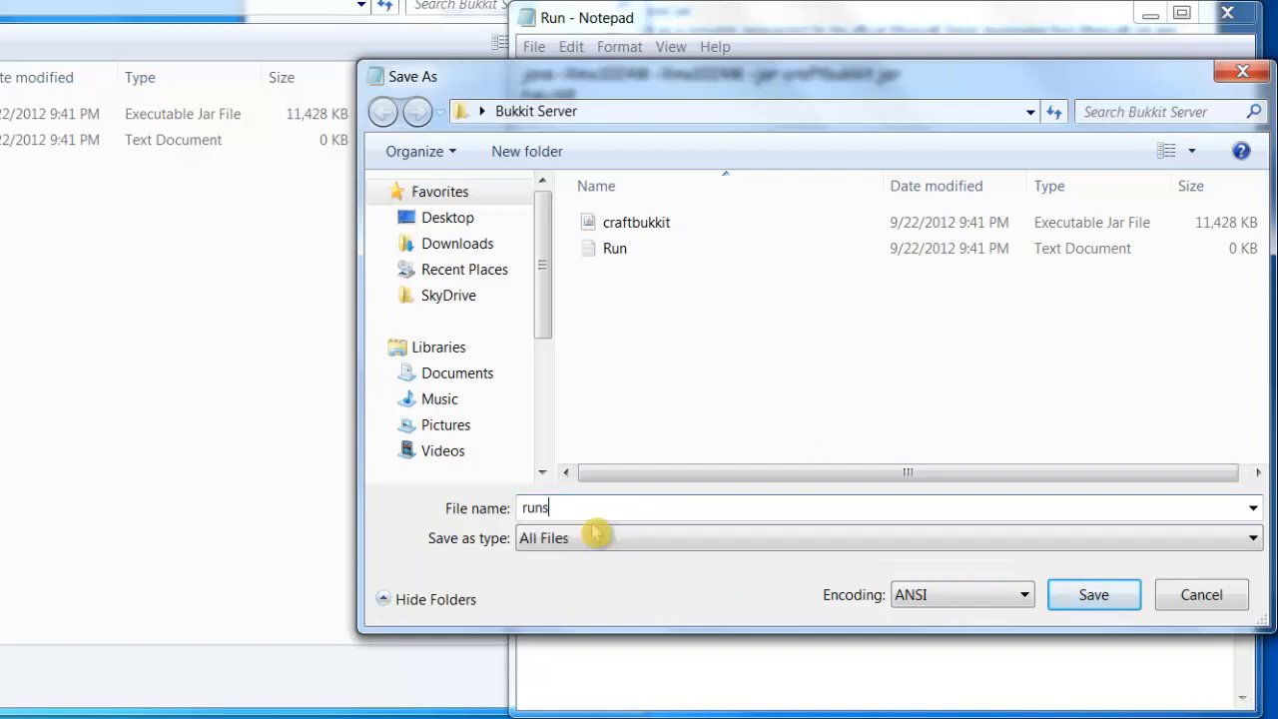
{"action": "type", "text": "e"}
{"action": "key", "text": "BackSpace"}
{"action": "key", "text": "BackSpace"}
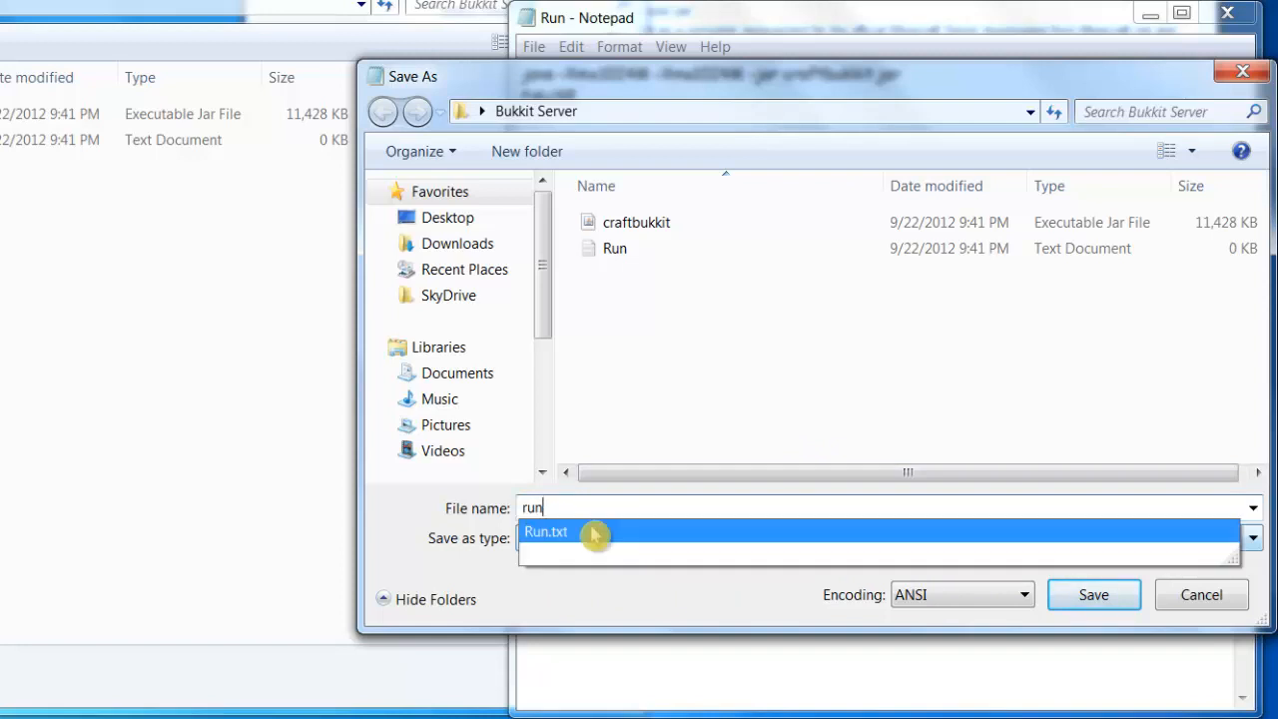
{"action": "type", "text": ".bat"}
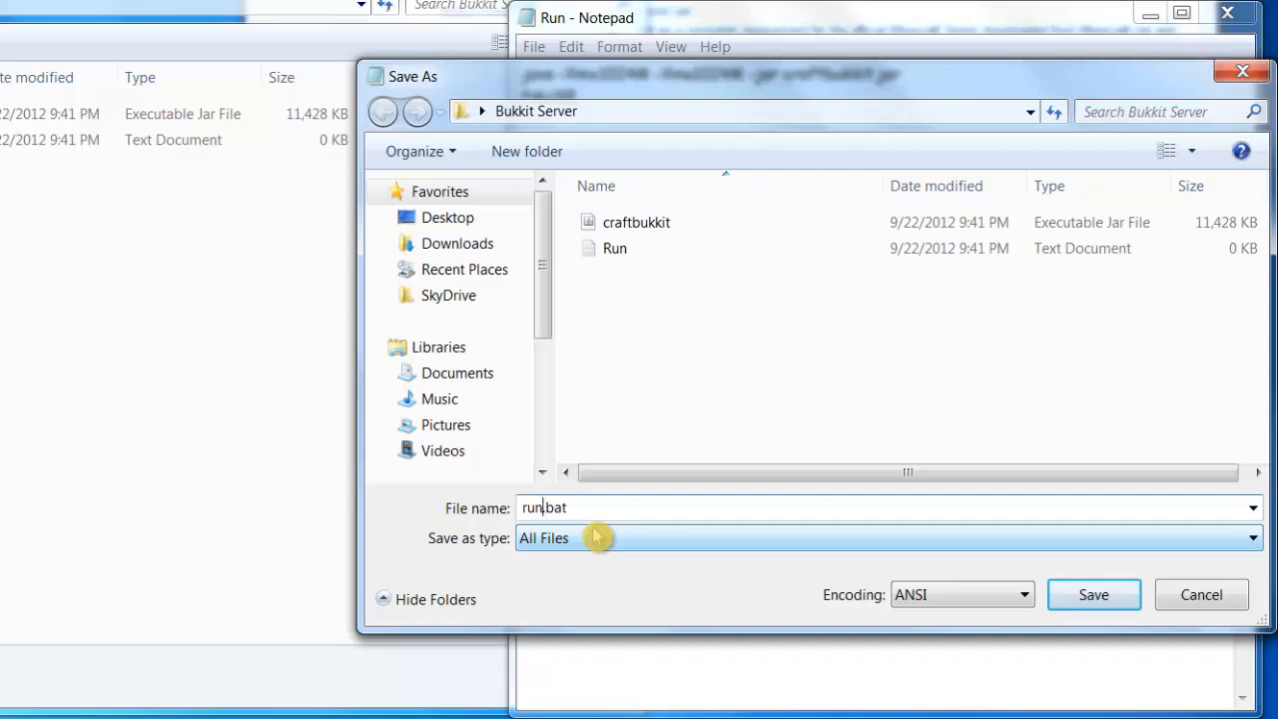
{"action": "left_click", "coordinate": [1093, 596]}
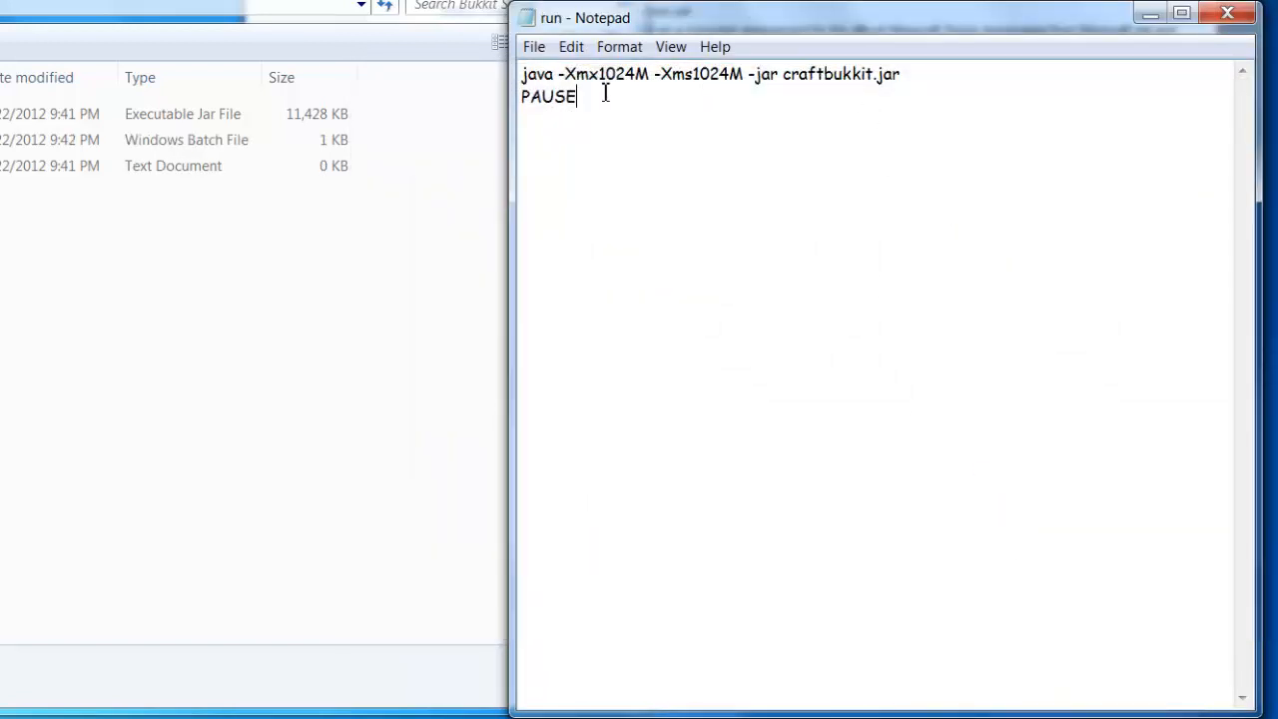
{"action": "left_click_drag", "start_coordinate": [605, 91], "coordinate": [524, 72]}
{"action": "left_click", "coordinate": [661, 78]}
{"action": "left_click_drag", "start_coordinate": [636, 73], "coordinate": [595, 80]}
{"action": "left_click", "coordinate": [730, 73]}
{"action": "left_click", "coordinate": [702, 117]}
{"action": "left_click_drag", "start_coordinate": [733, 68], "coordinate": [693, 67]}
{"action": "left_click", "coordinate": [733, 111]}
{"action": "left_click_drag", "start_coordinate": [733, 76], "coordinate": [687, 80]}
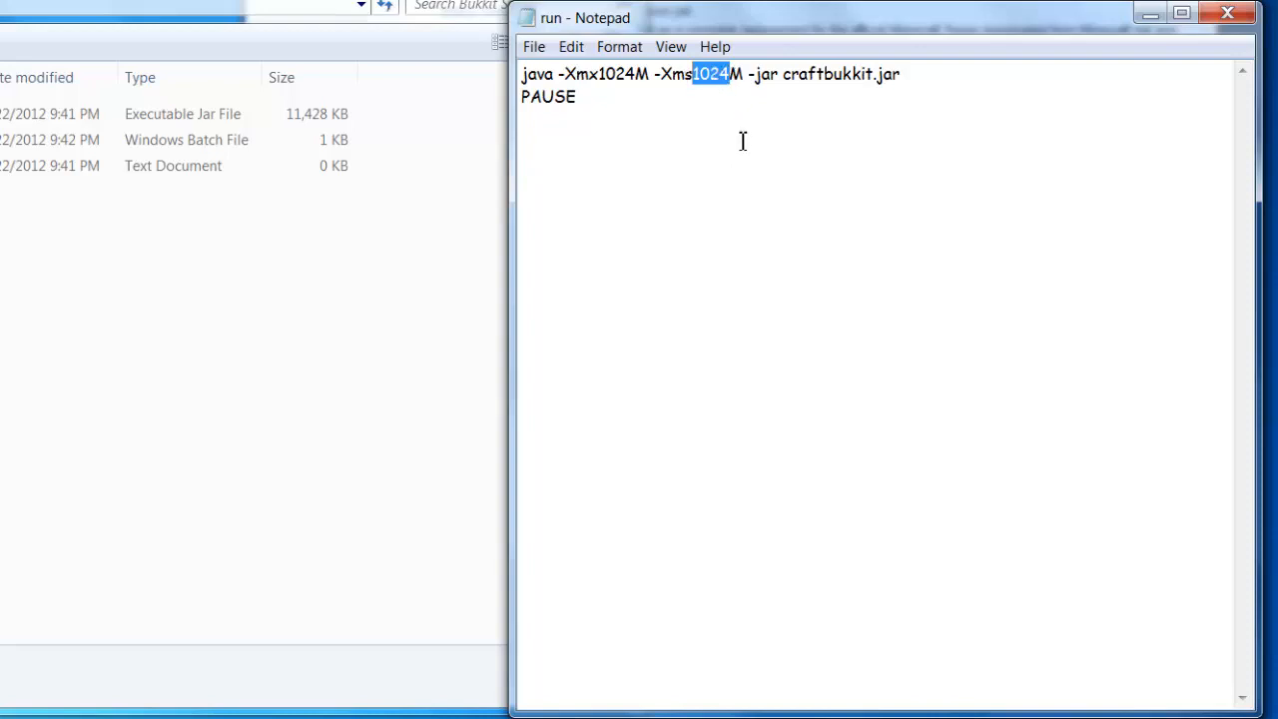
{"action": "type", "text": "2048"}
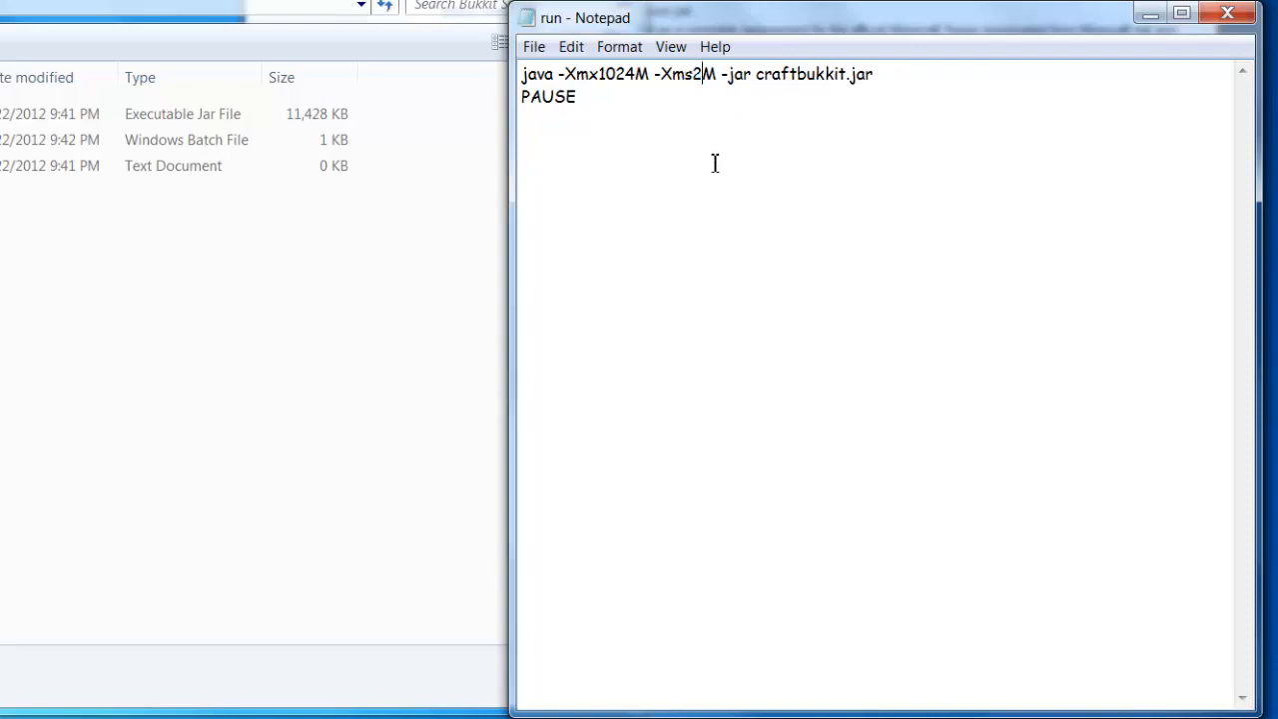
{"action": "key", "text": "BackSpace"}
{"action": "key", "text": "BackSpace"}
{"action": "key", "text": "BackSpace"}
{"action": "key", "text": "BackSpace"}
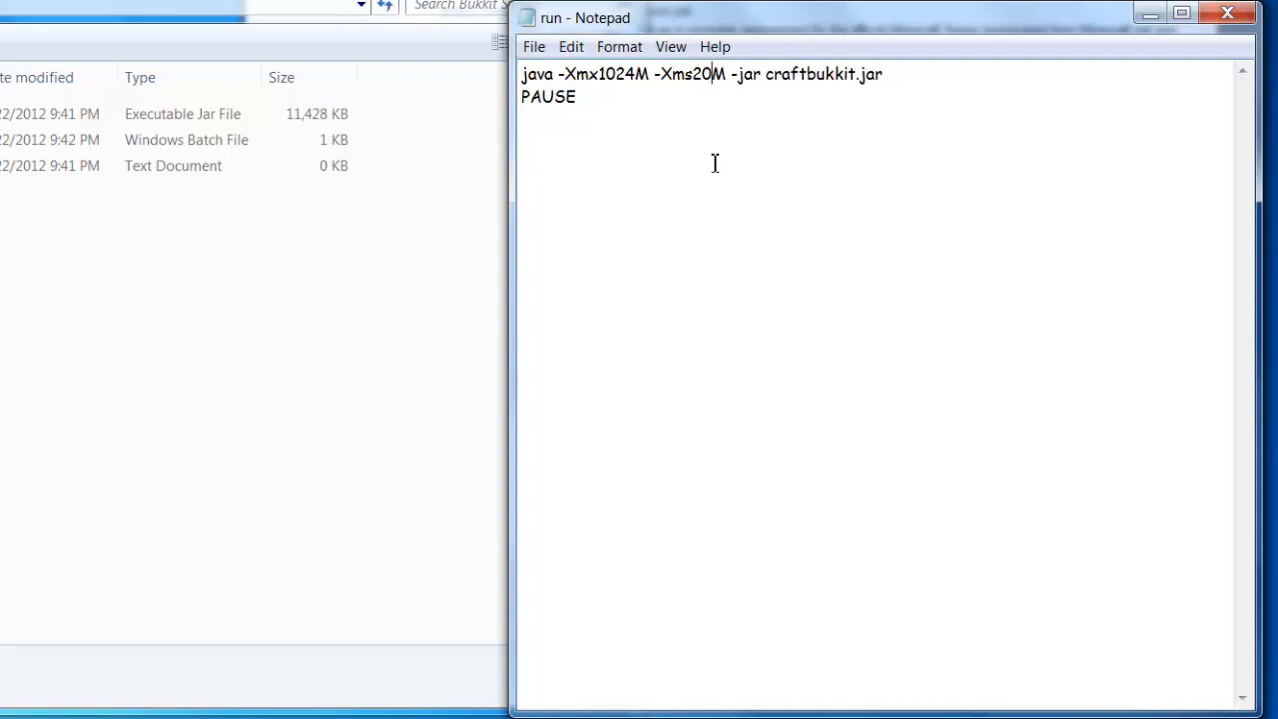
{"action": "type", "text": "1024"}
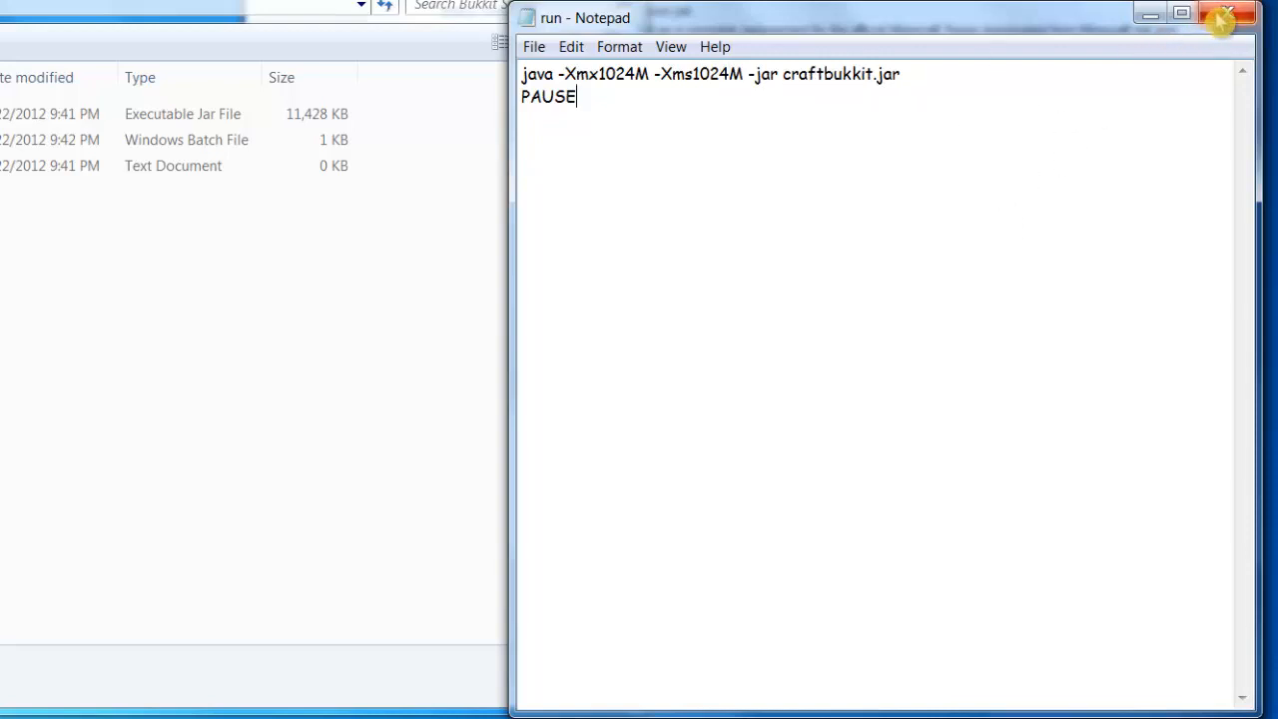
Step: Close Notepad and delete the empty Run text document, keeping craftbukkit and run.bat
{"action": "left_click", "coordinate": [1226, 14]}
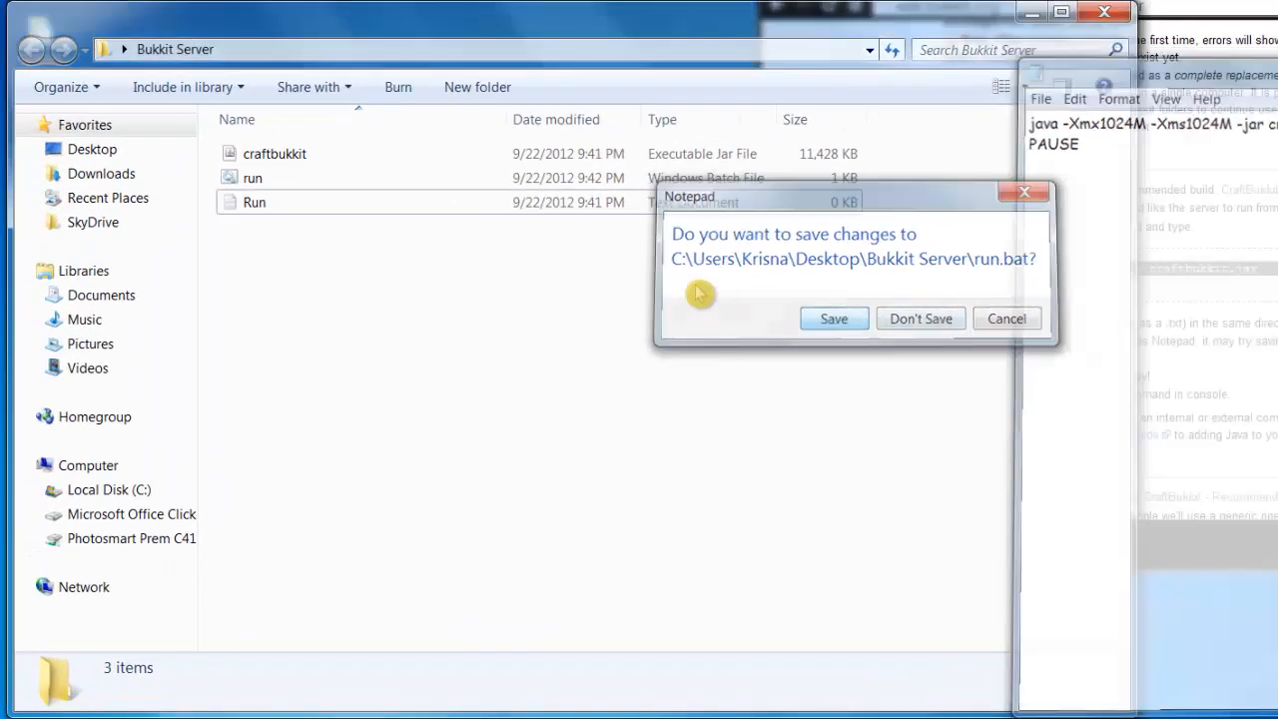
{"action": "left_click_drag", "start_coordinate": [315, 198], "coordinate": [512, 209]}
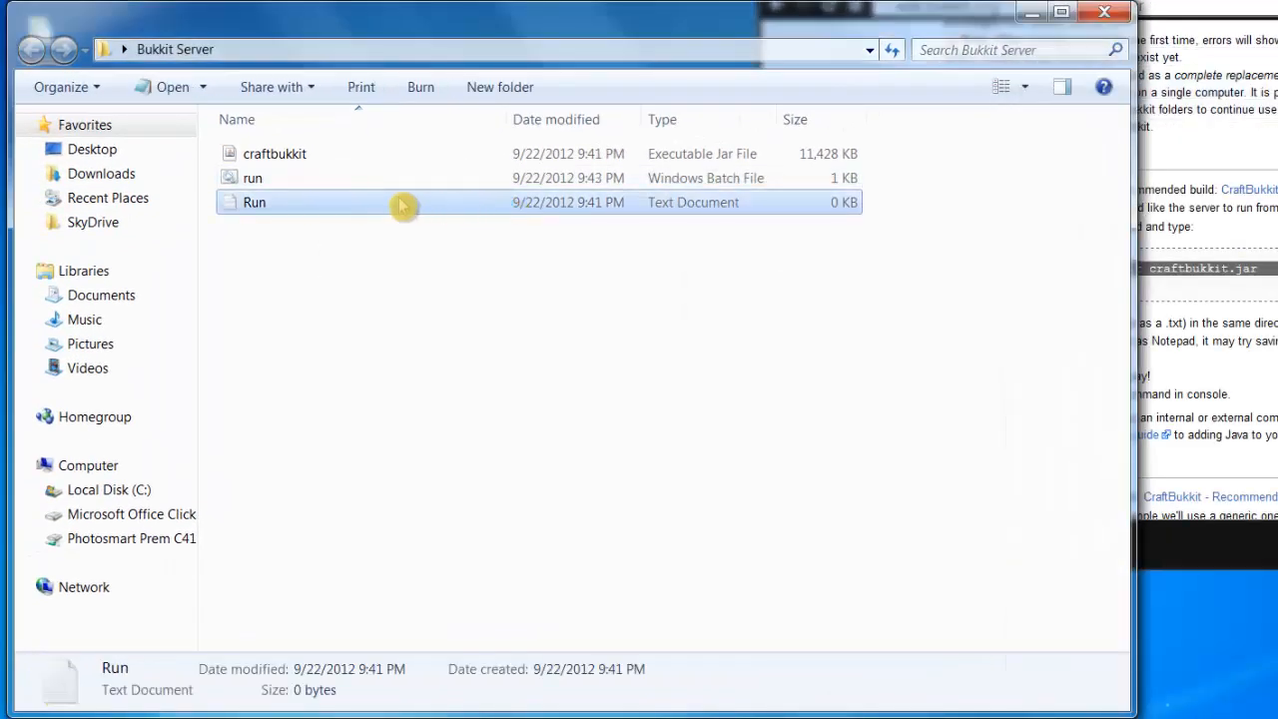
{"action": "key", "text": "Delete"}
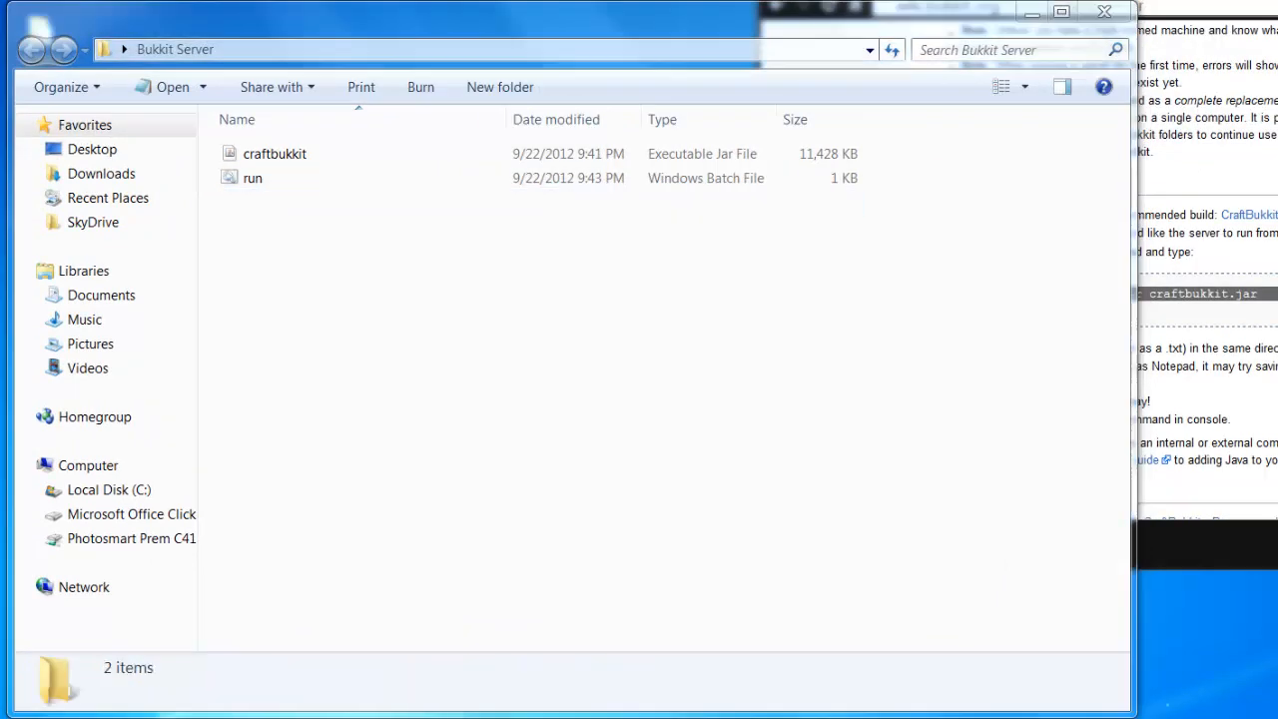
{"action": "left_click_drag", "start_coordinate": [303, 286], "coordinate": [243, 342]}
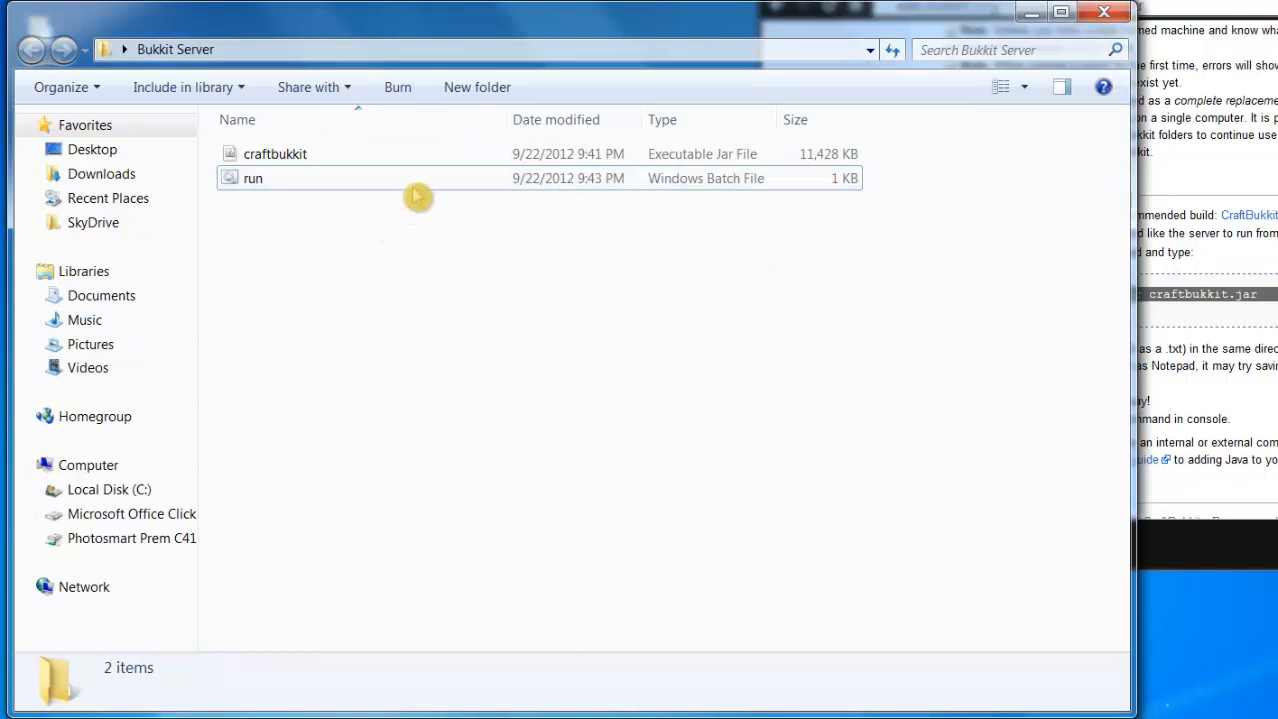
Step: Launch the CraftBukkit server from run.bat so it generates its worlds and config files
{"action": "double_click", "coordinate": [321, 187]}
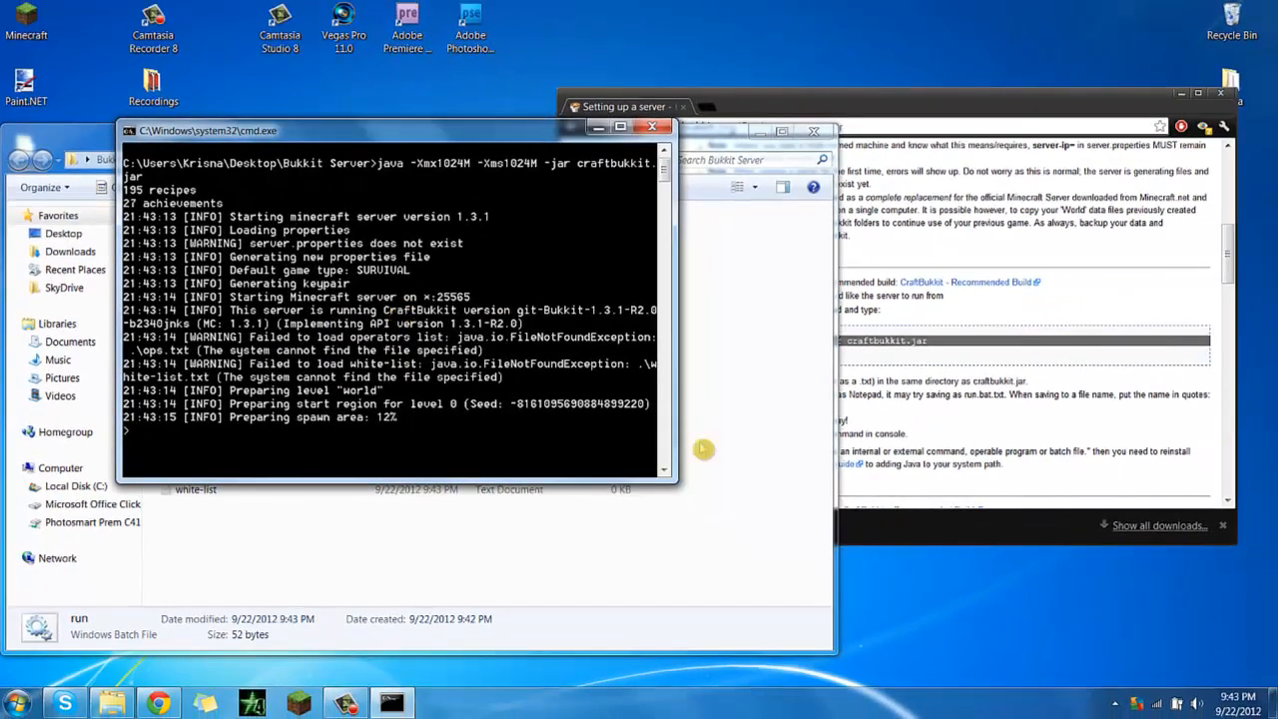
{"action": "left_click", "coordinate": [533, 556]}
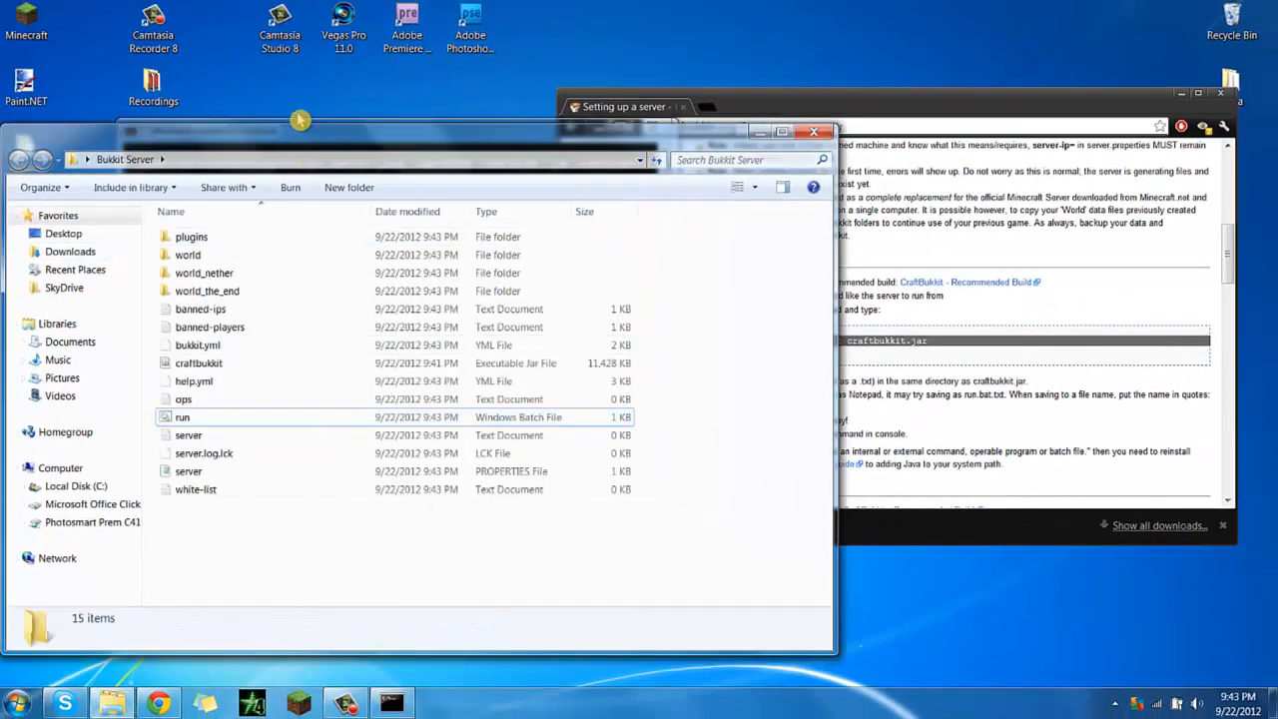
{"action": "left_click", "coordinate": [295, 122]}
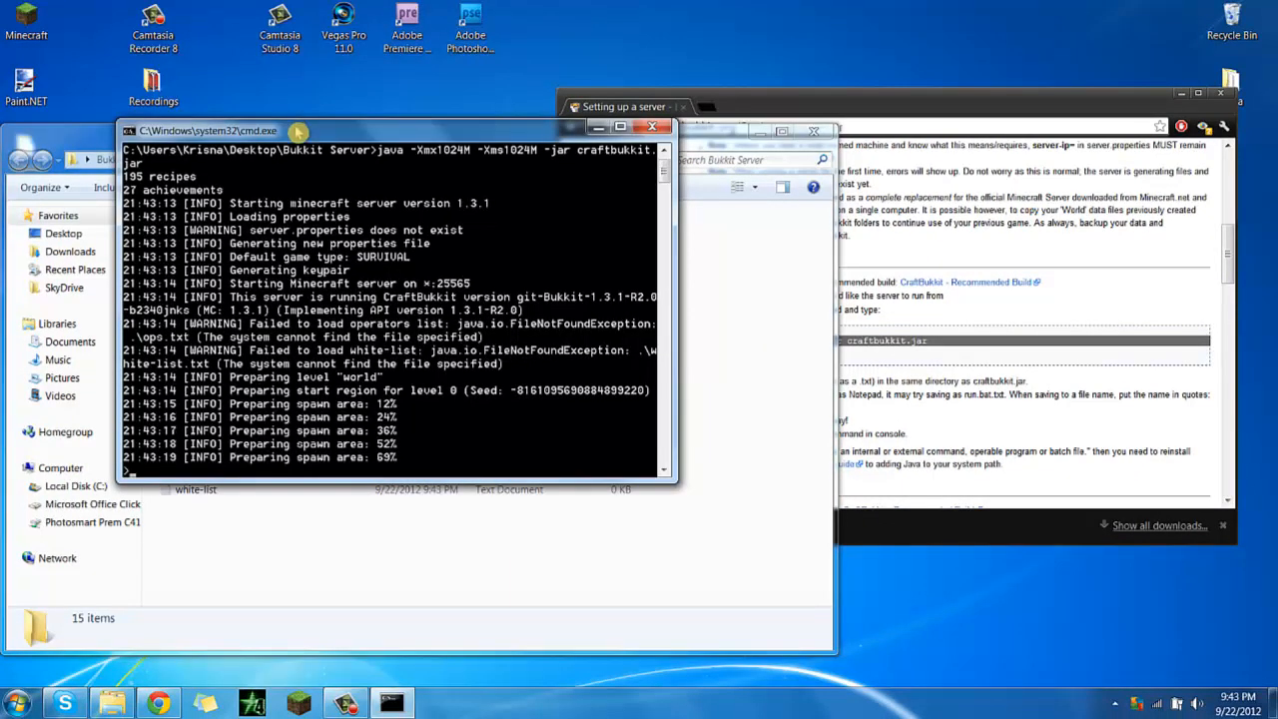
{"action": "left_click_drag", "start_coordinate": [298, 131], "coordinate": [813, 126]}
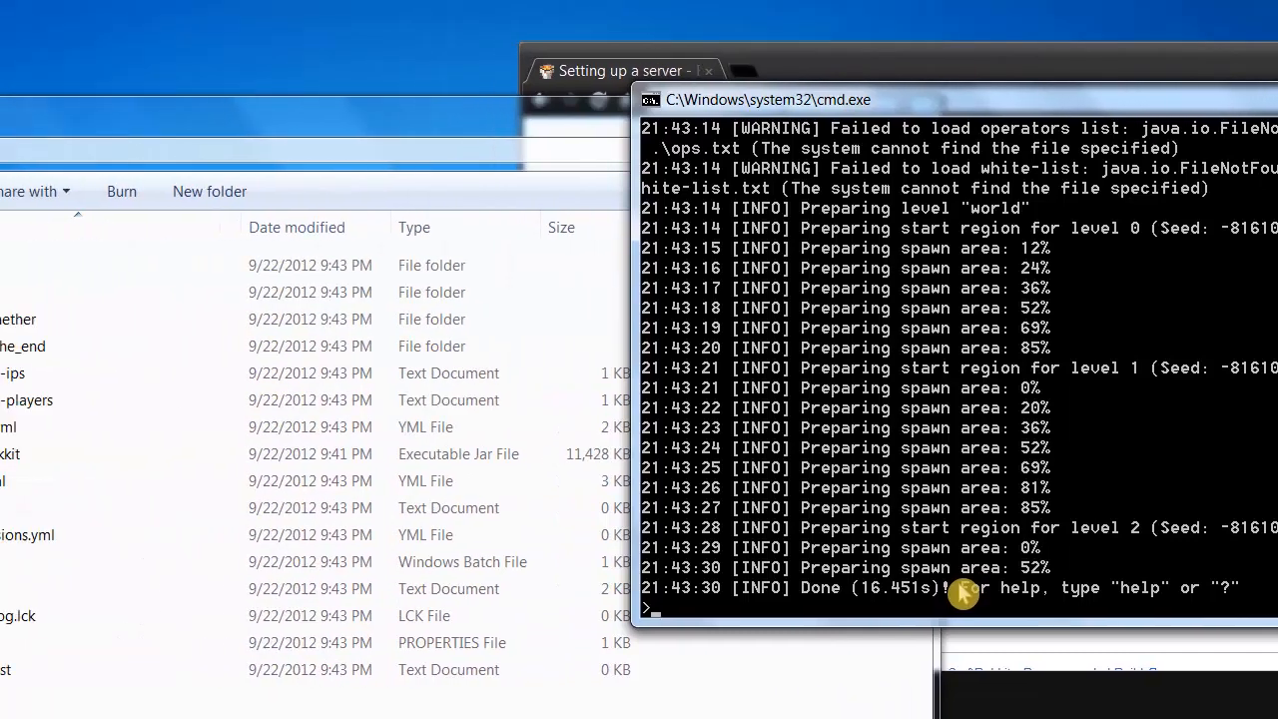
Step: Enter 'stop' in the server console to shut it down and save the worlds
{"action": "type", "text": "stop"}
{"action": "key", "text": "Return"}
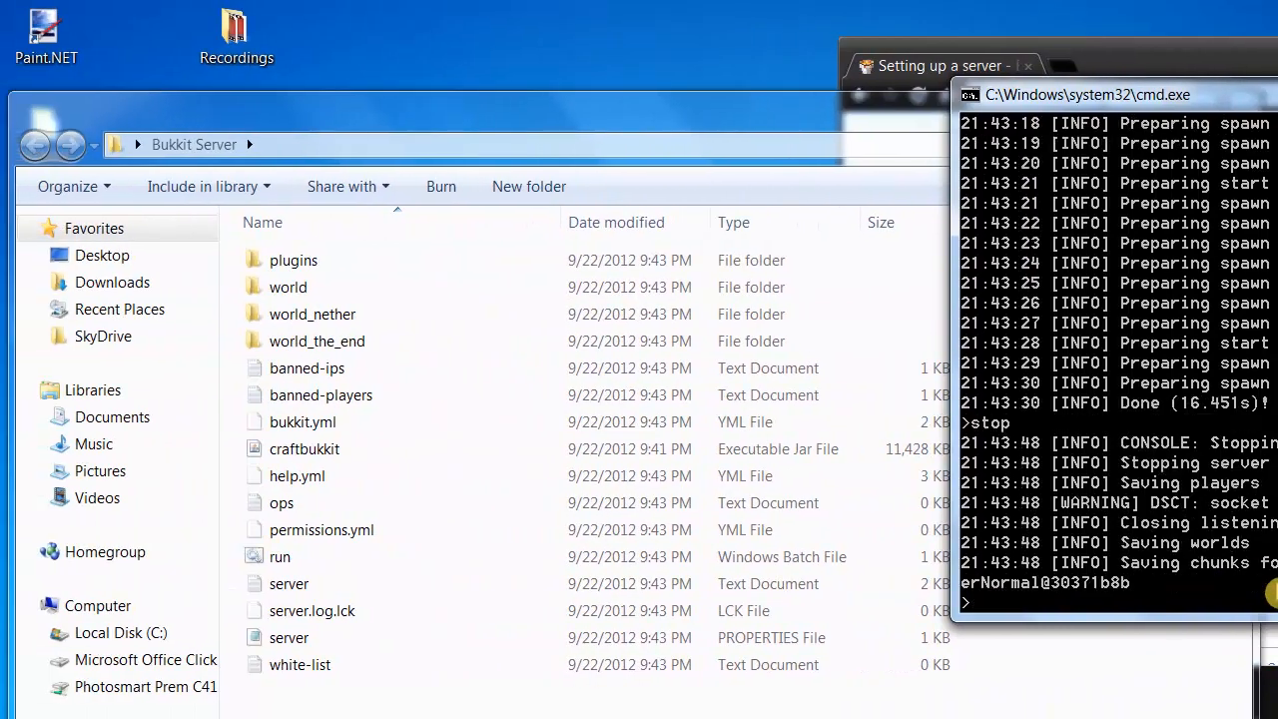
{"action": "left_click_drag", "start_coordinate": [1276, 94], "coordinate": [489, 95]}
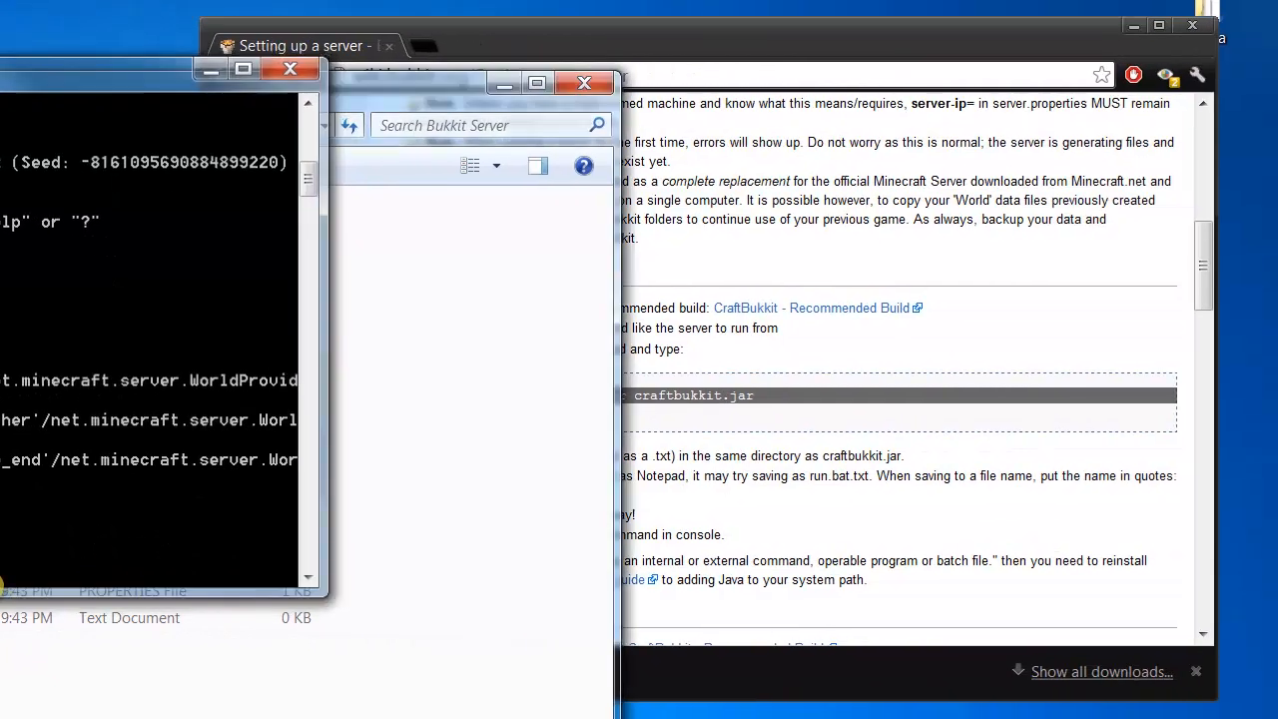
{"action": "key", "text": "Return"}
{"action": "left_click", "coordinate": [647, 52]}
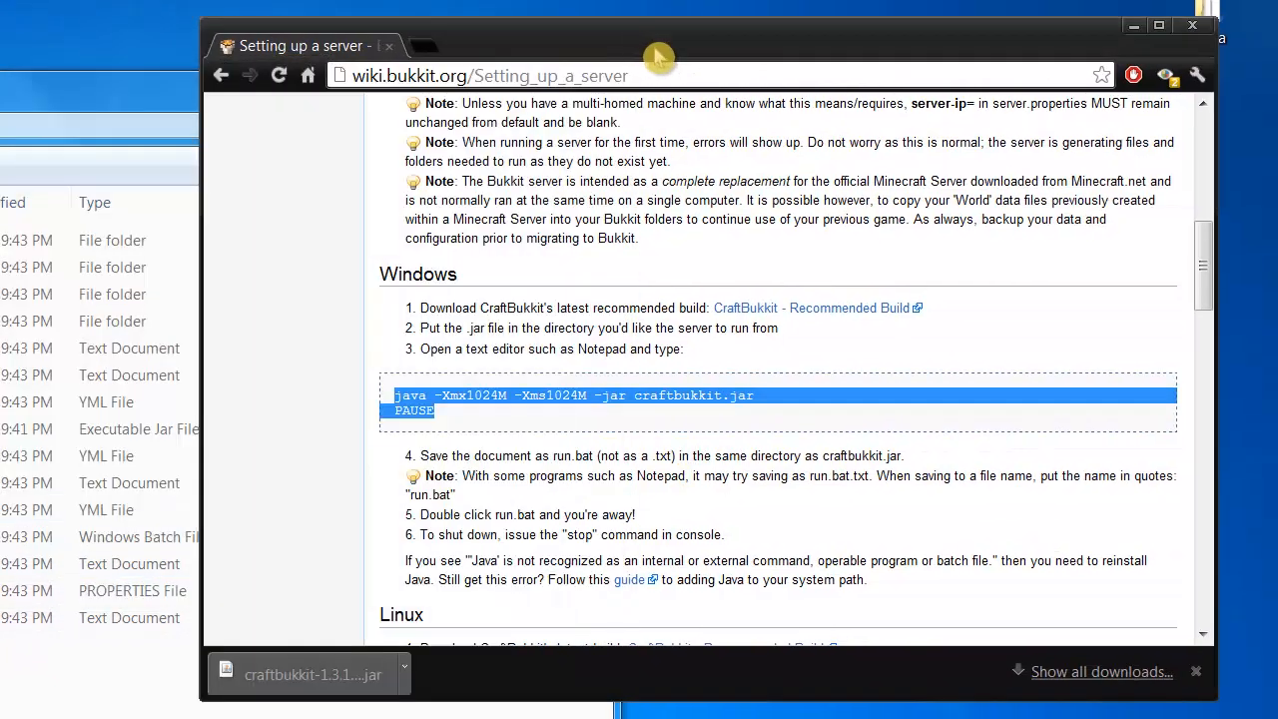
{"action": "left_click_drag", "start_coordinate": [659, 67], "coordinate": [352, 74]}
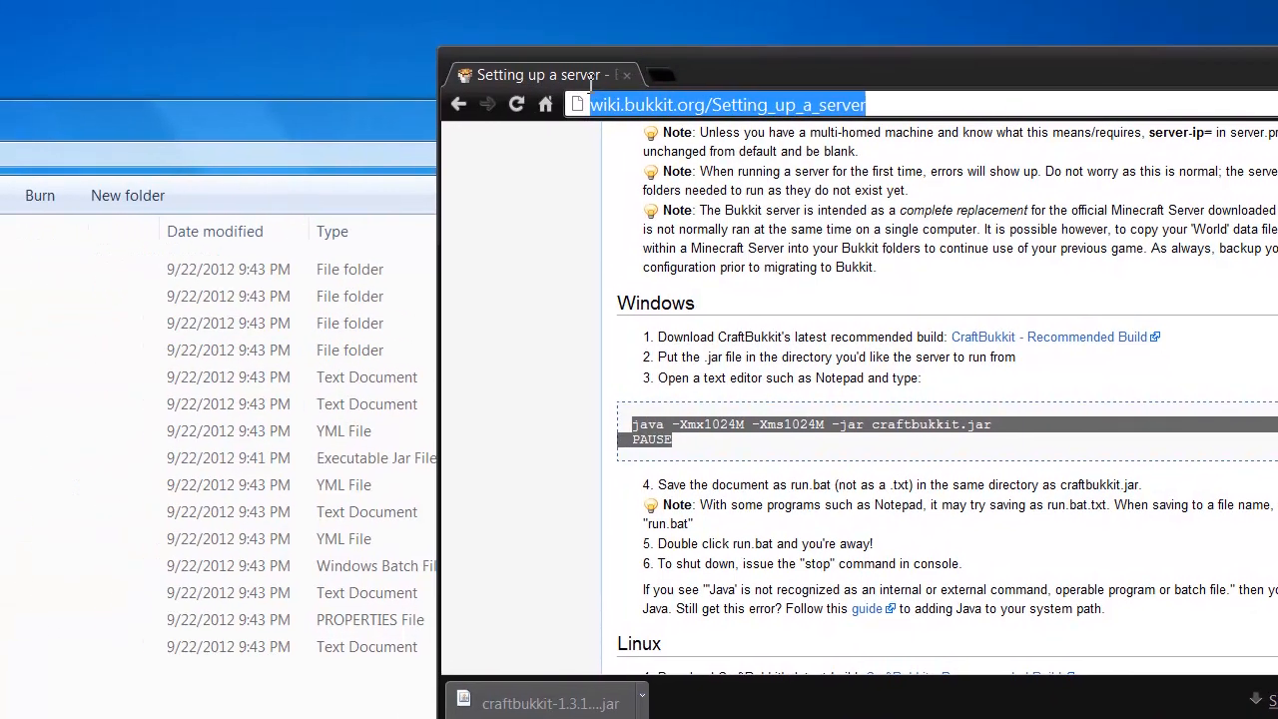
{"action": "type", "text": "ipchicken"}
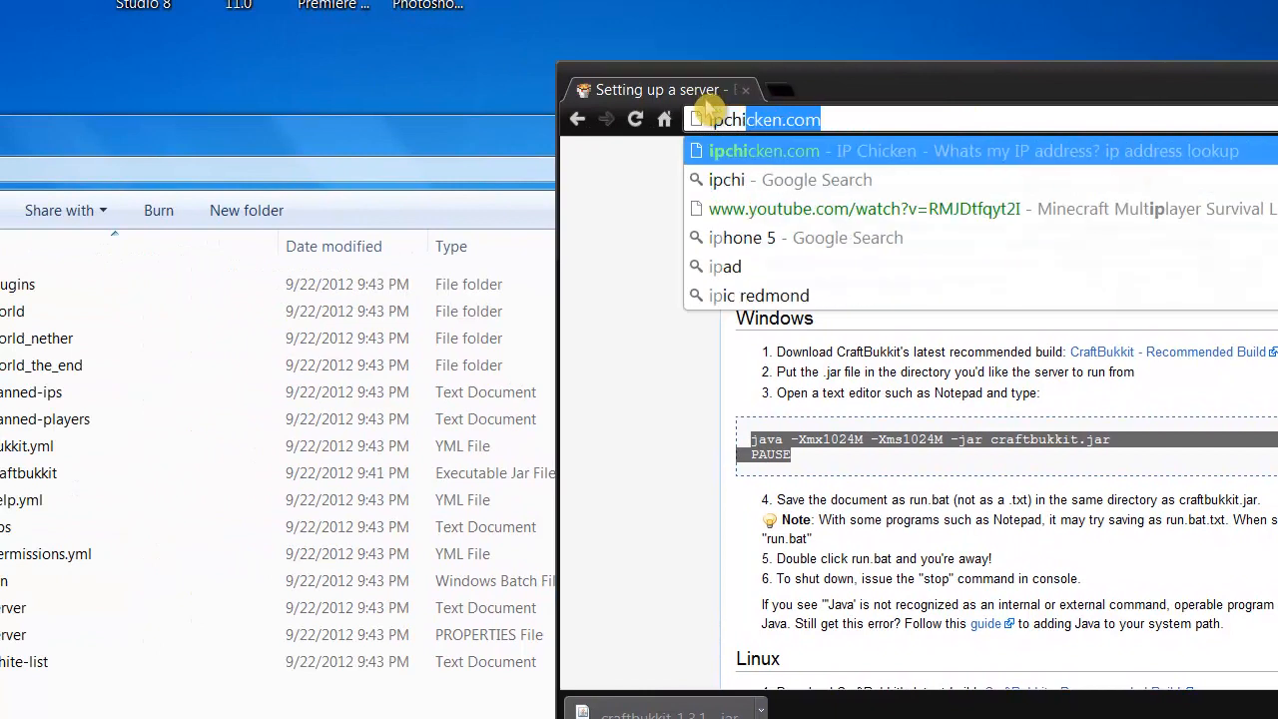
{"action": "type", "text": ".com"}
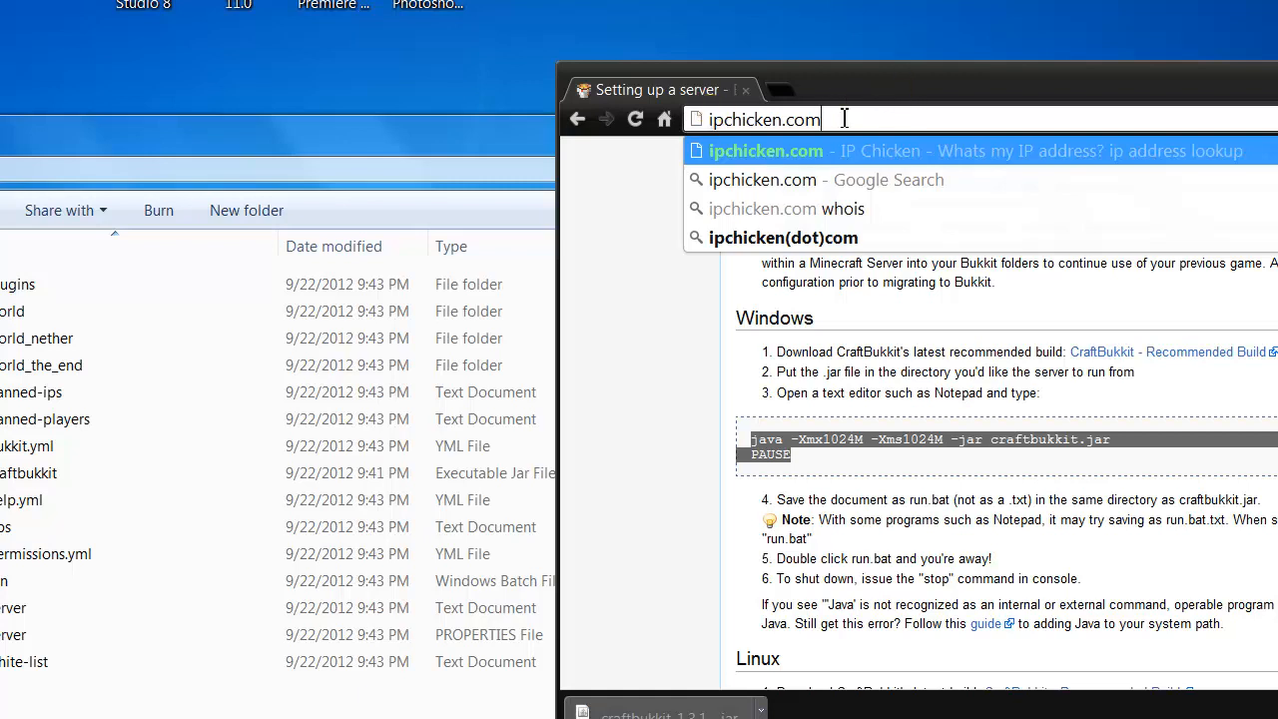
{"action": "left_click_drag", "start_coordinate": [841, 118], "coordinate": [207, 143]}
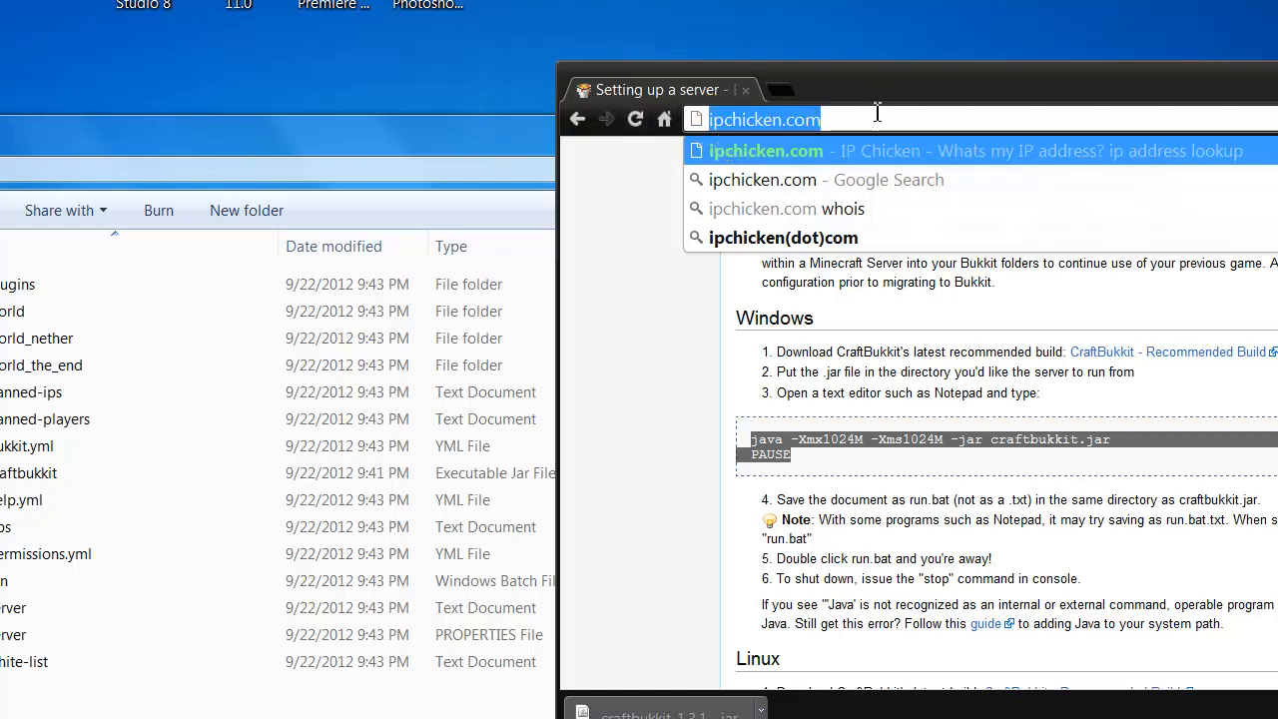
{"action": "left_click", "coordinate": [820, 150]}
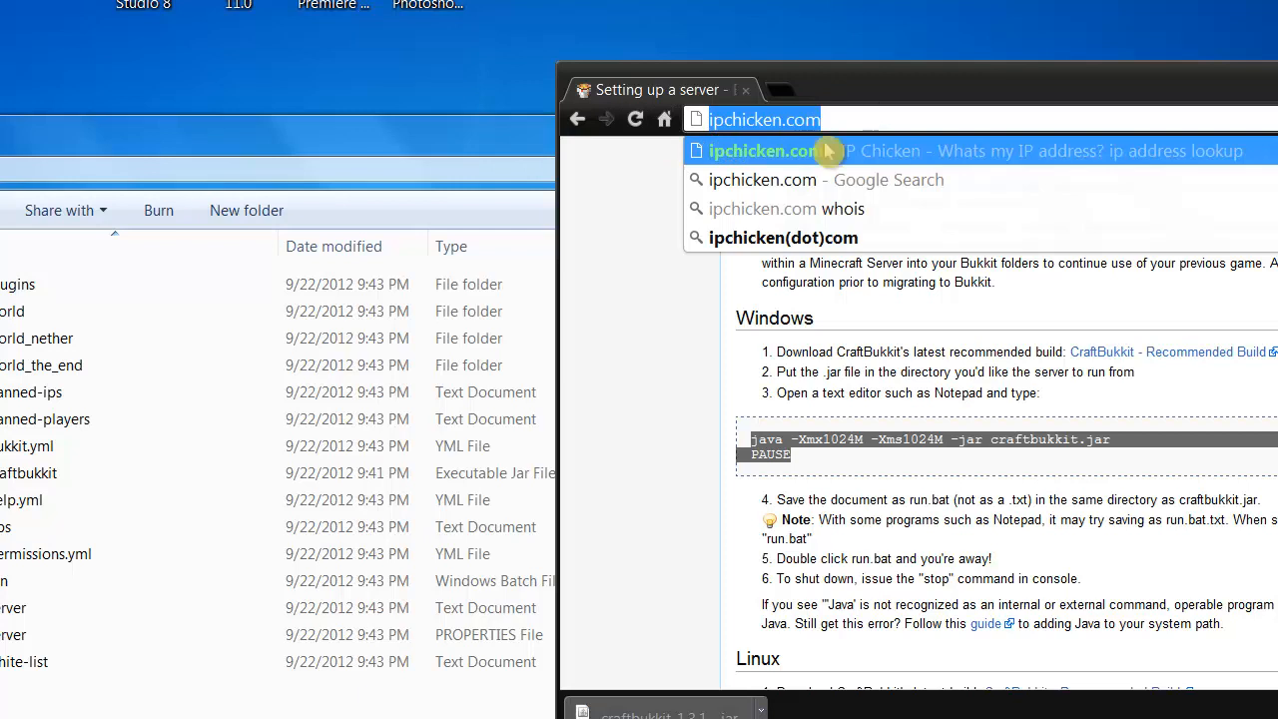
{"action": "key", "text": "BackSpace"}
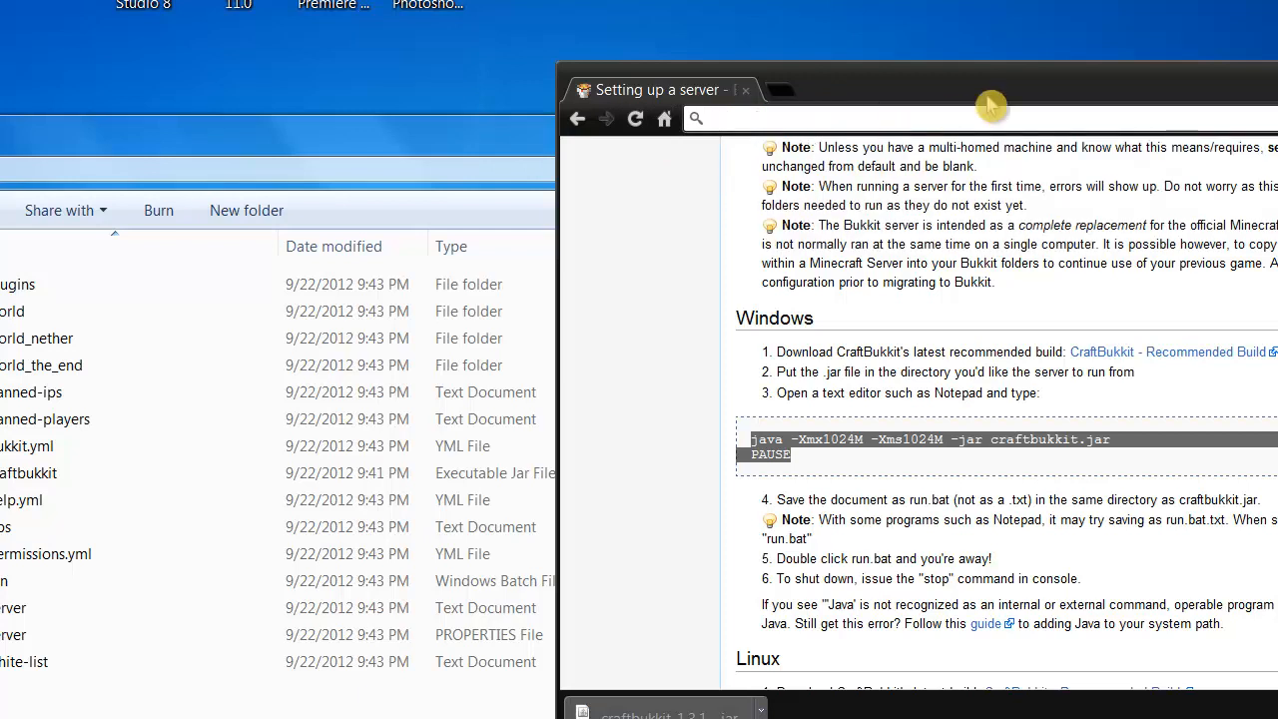
{"action": "left_click", "coordinate": [569, 625]}
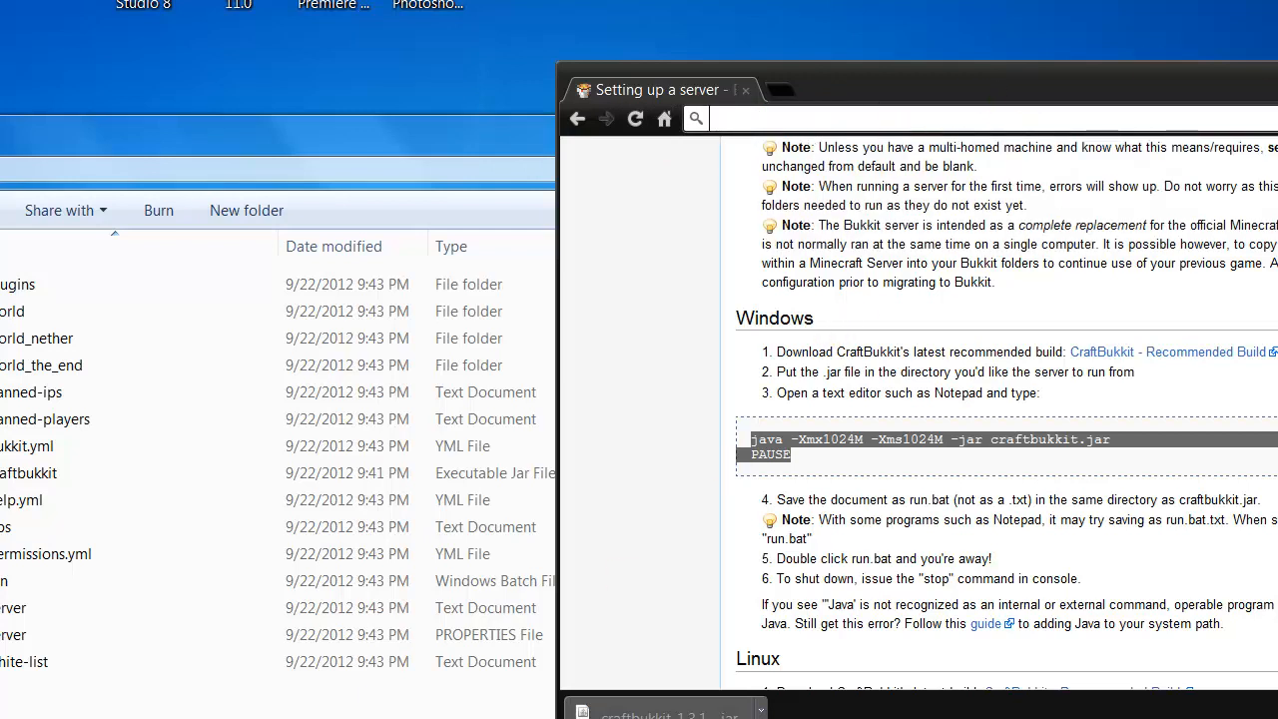
{"action": "left_click", "coordinate": [15, 607]}
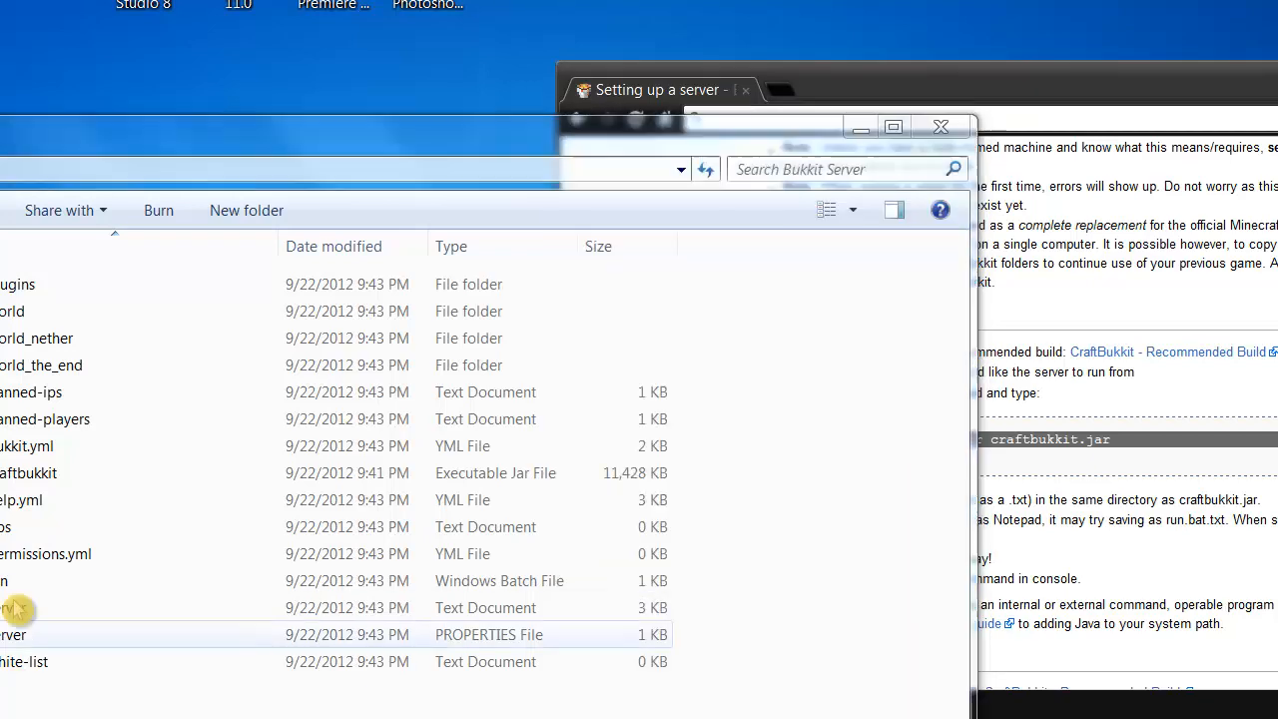
Step: Restart the server from run.bat and log in through the launcher to start Minecraft full screen
{"action": "left_click", "coordinate": [4, 587]}
{"action": "double_click", "coordinate": [4, 585]}
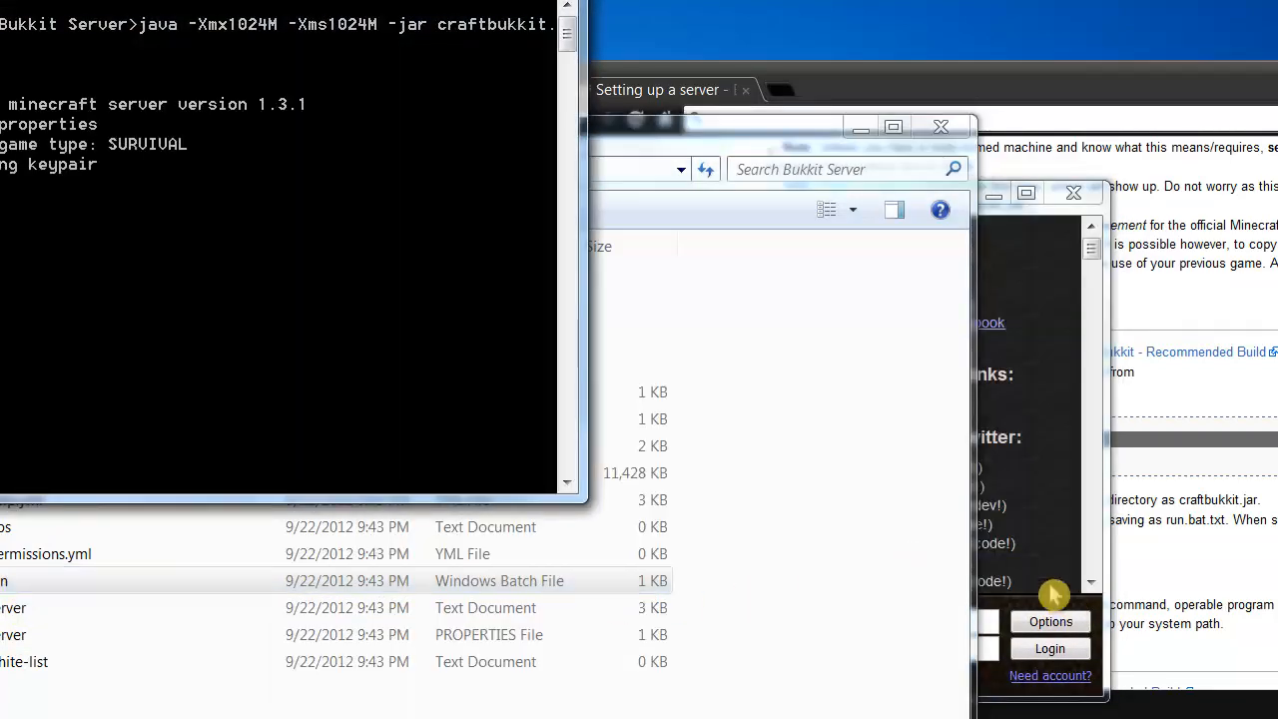
{"action": "left_click", "coordinate": [1019, 549]}
{"action": "left_click", "coordinate": [1046, 649]}
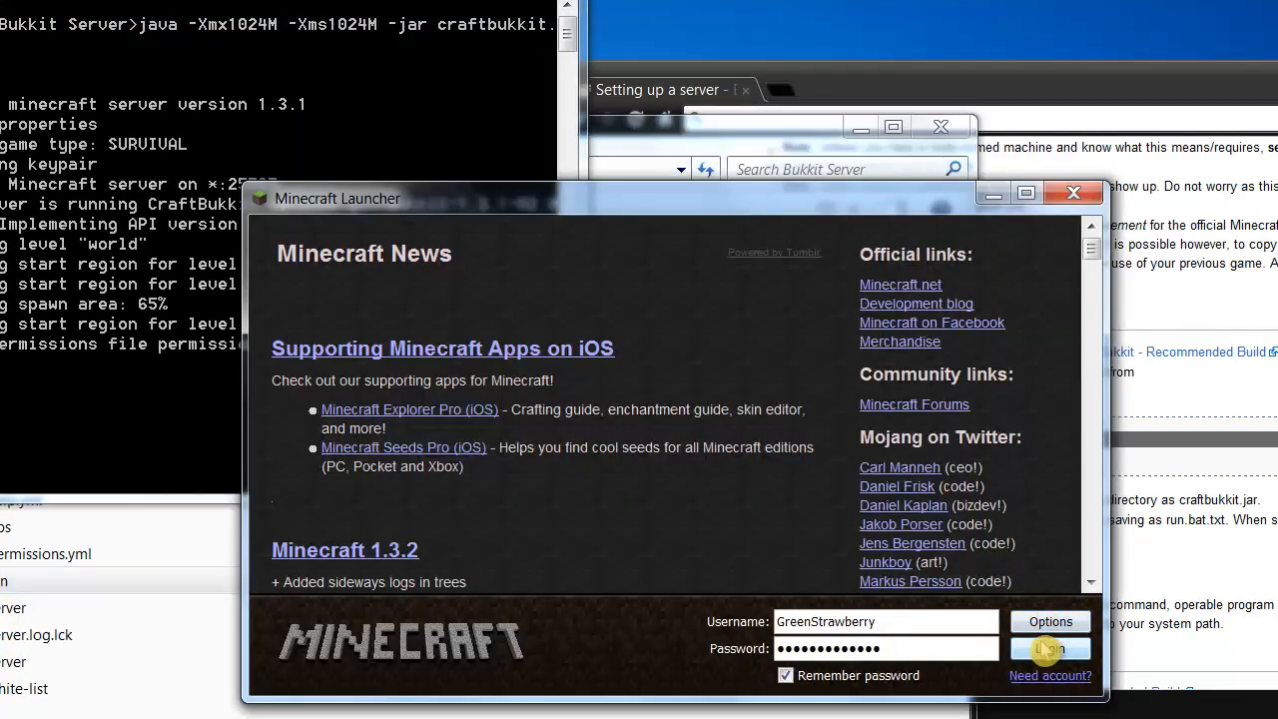
{"action": "left_click", "coordinate": [1046, 649]}
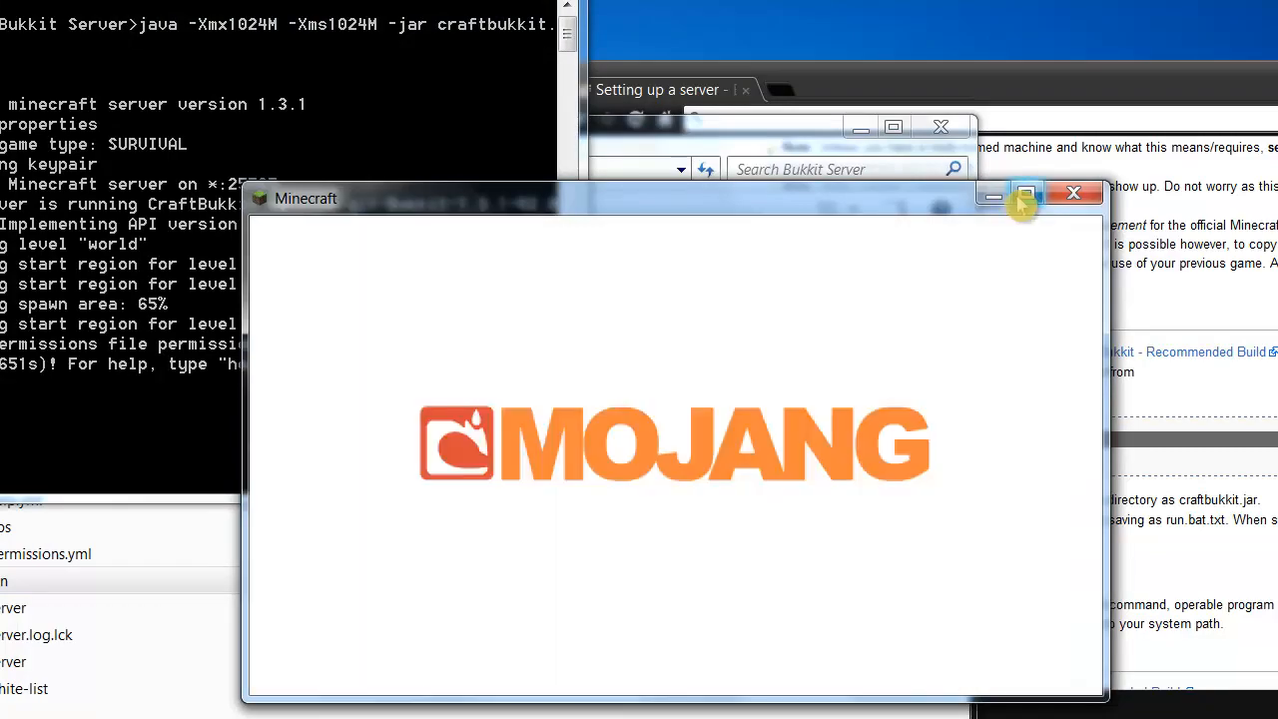
{"action": "left_click", "coordinate": [1023, 200]}
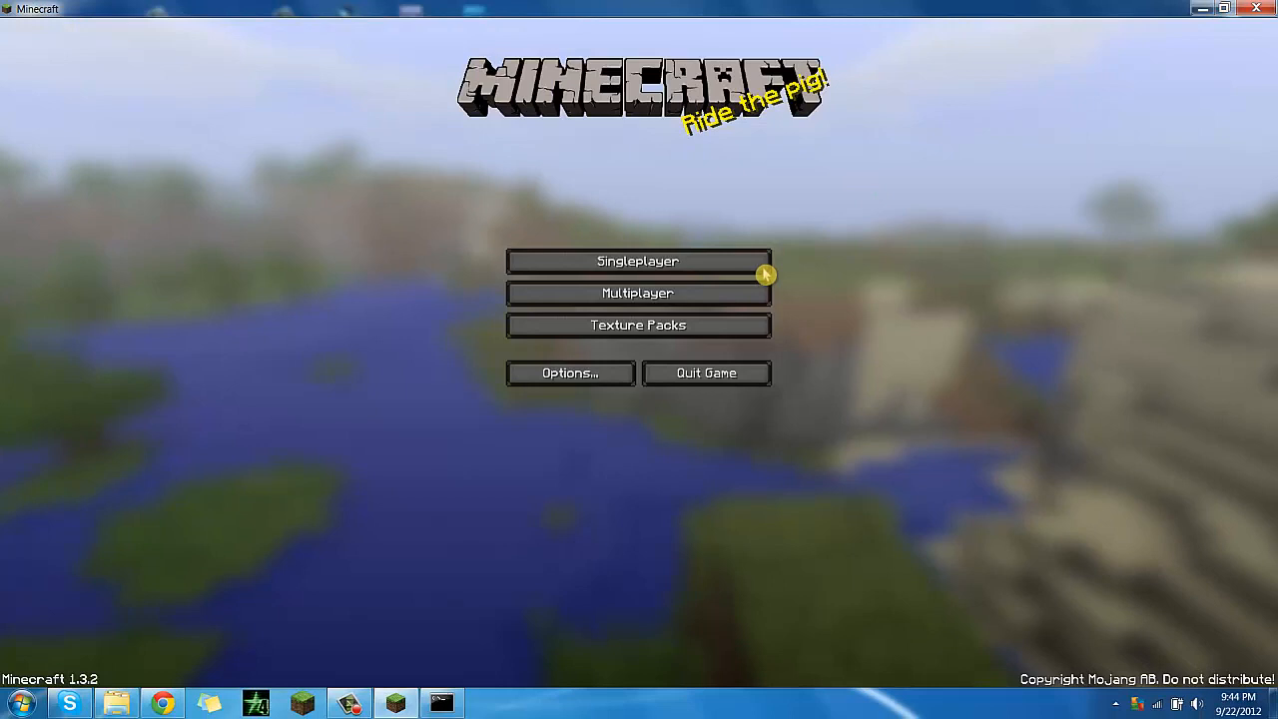
Step: Join the server at 'localhost' through Multiplayer > Direct Connect
{"action": "left_click", "coordinate": [650, 291]}
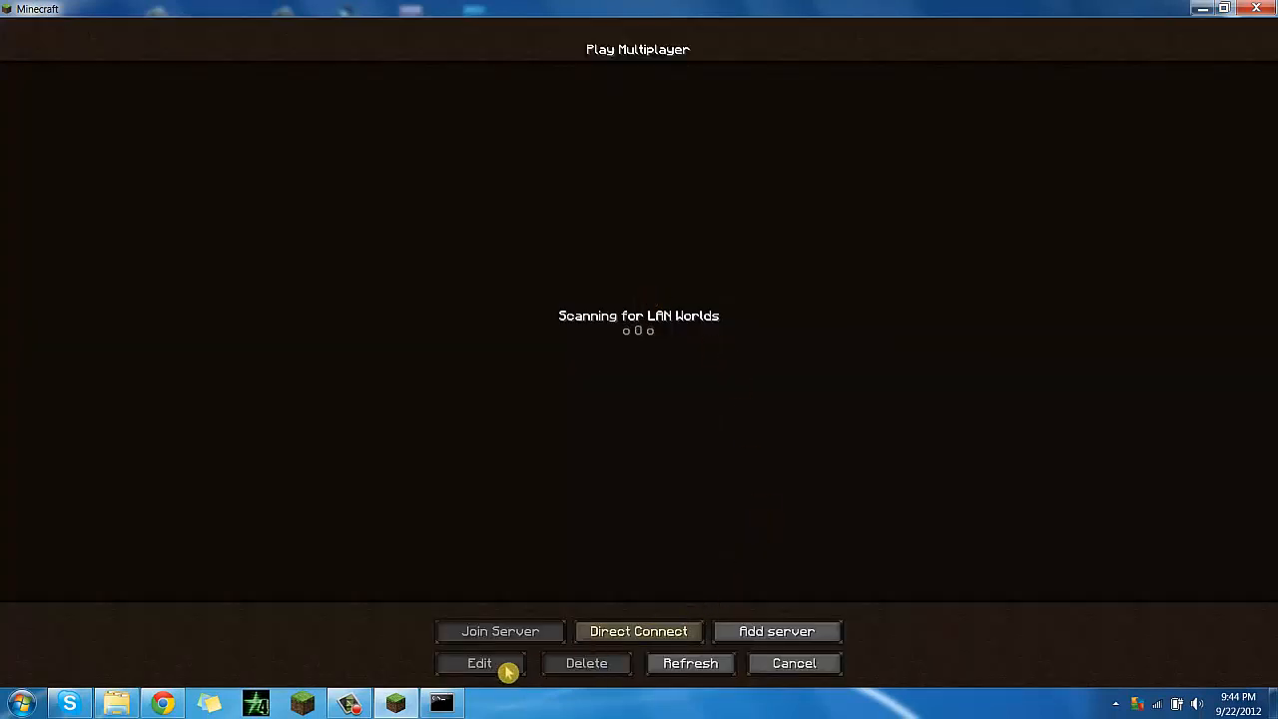
{"action": "left_click", "coordinate": [440, 703]}
{"action": "left_click", "coordinate": [477, 537]}
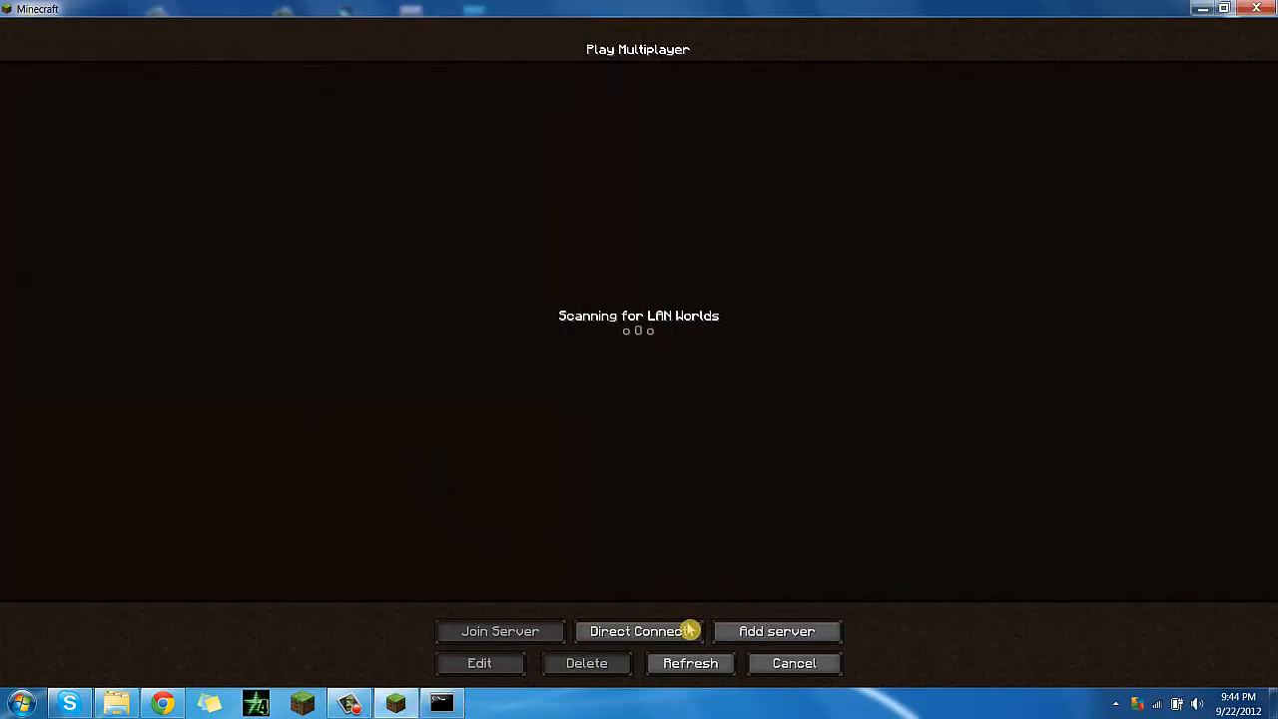
{"action": "left_click", "coordinate": [689, 631]}
{"action": "left_click", "coordinate": [644, 371]}
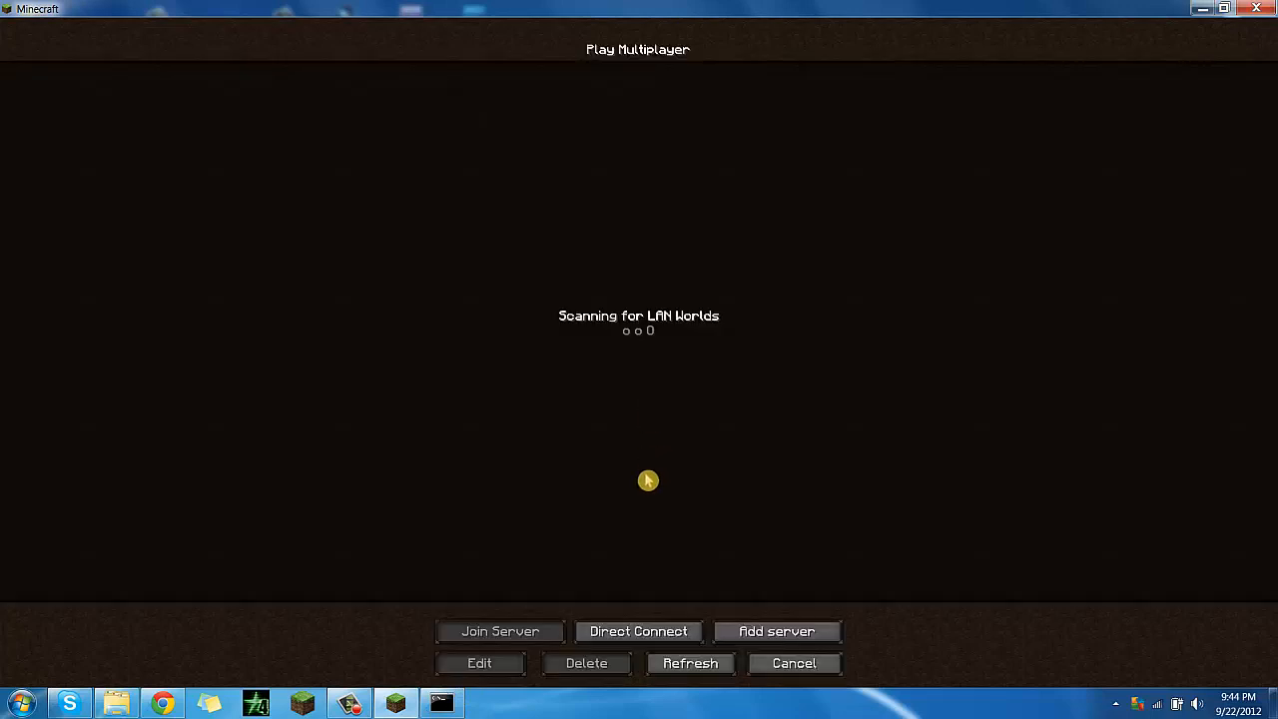
{"action": "left_click", "coordinate": [650, 632]}
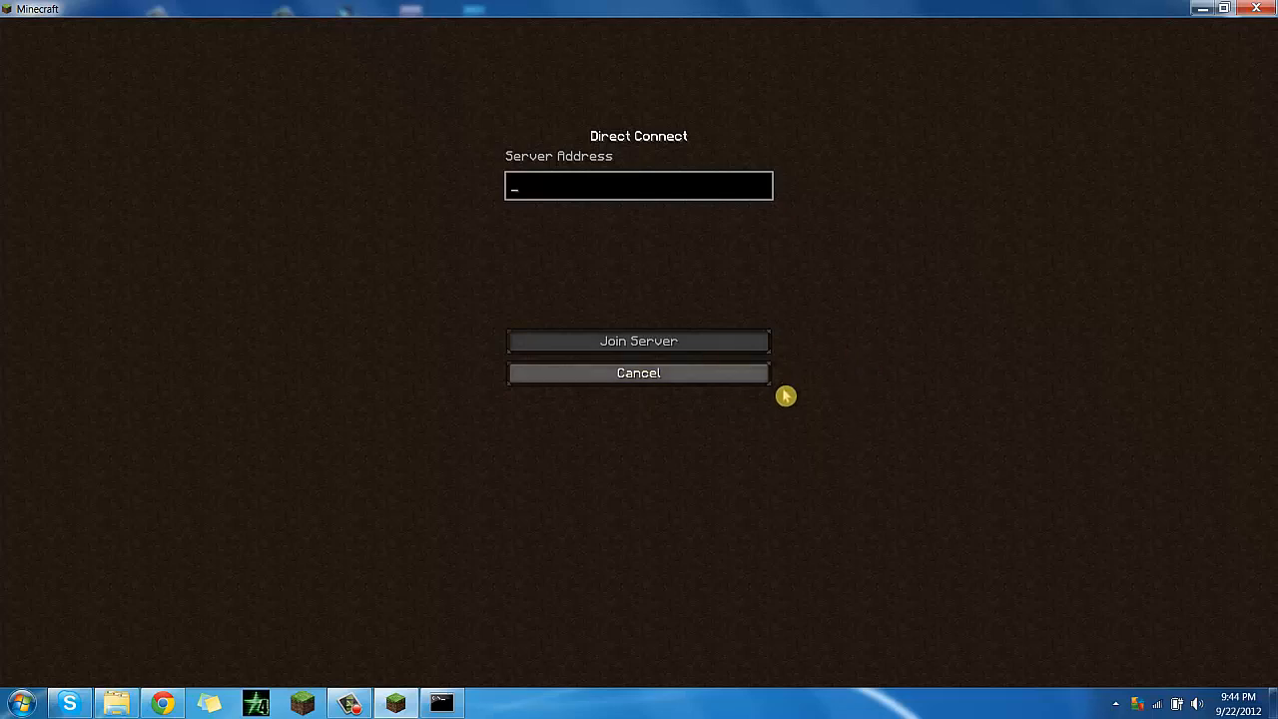
{"action": "type", "text": "lo"}
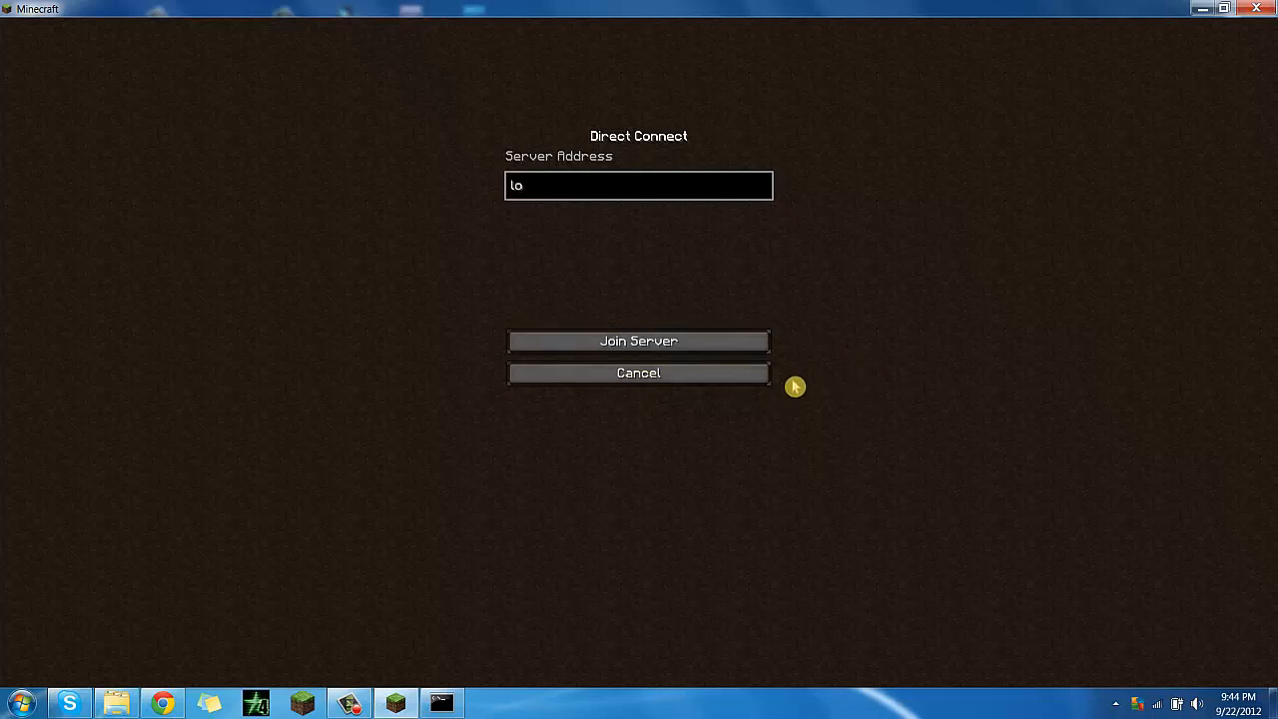
{"action": "type", "text": "calhost"}
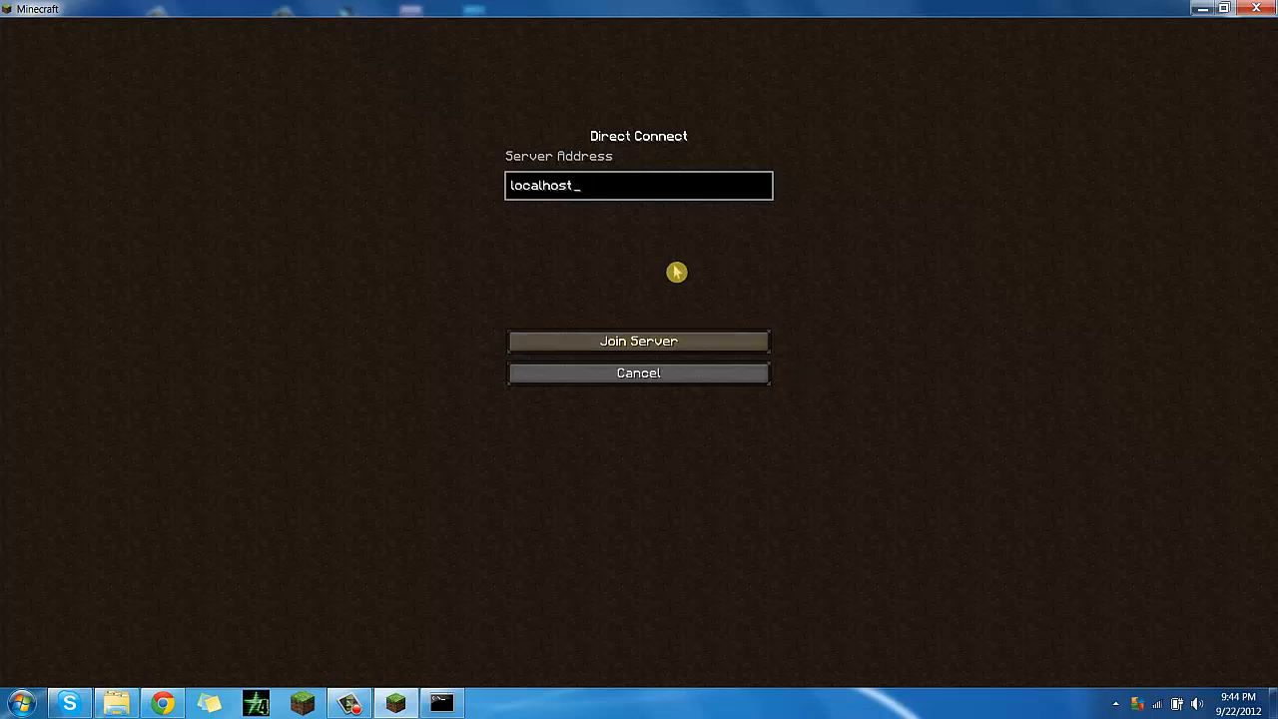
{"action": "left_click", "coordinate": [637, 344]}
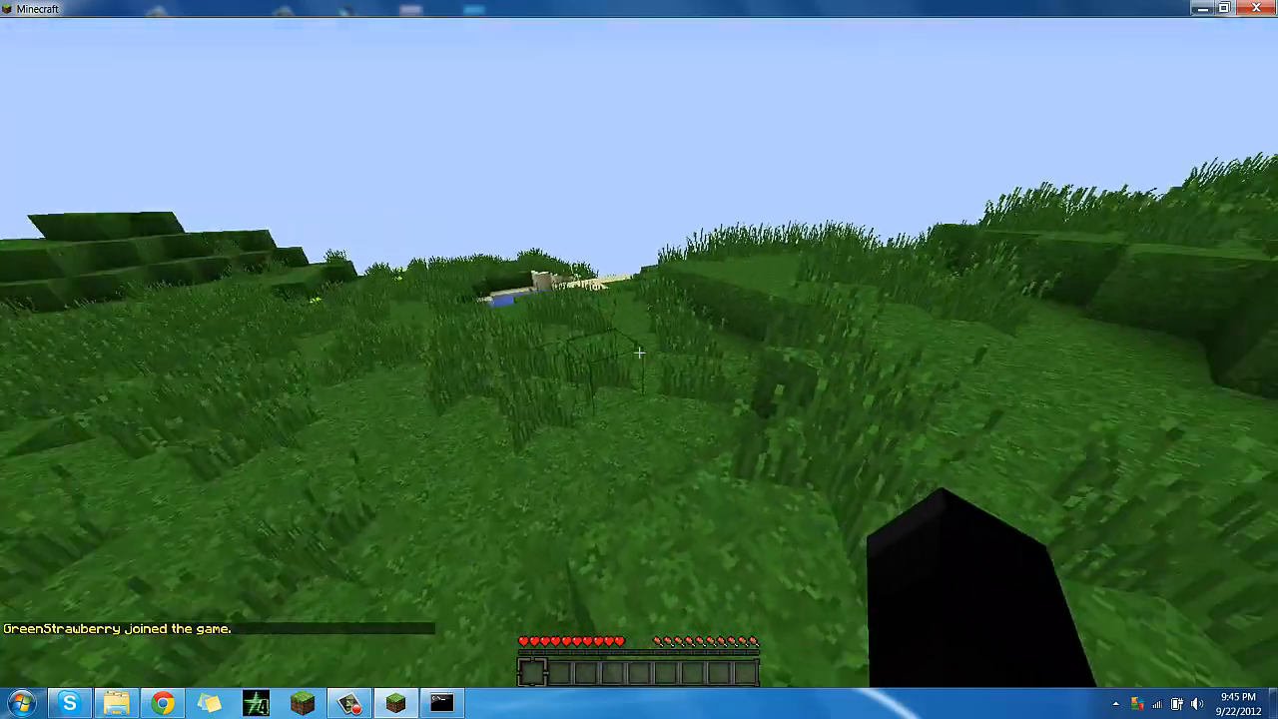
Step: Show the online player list, then pause the game
{"action": "key", "text": "Tab"}
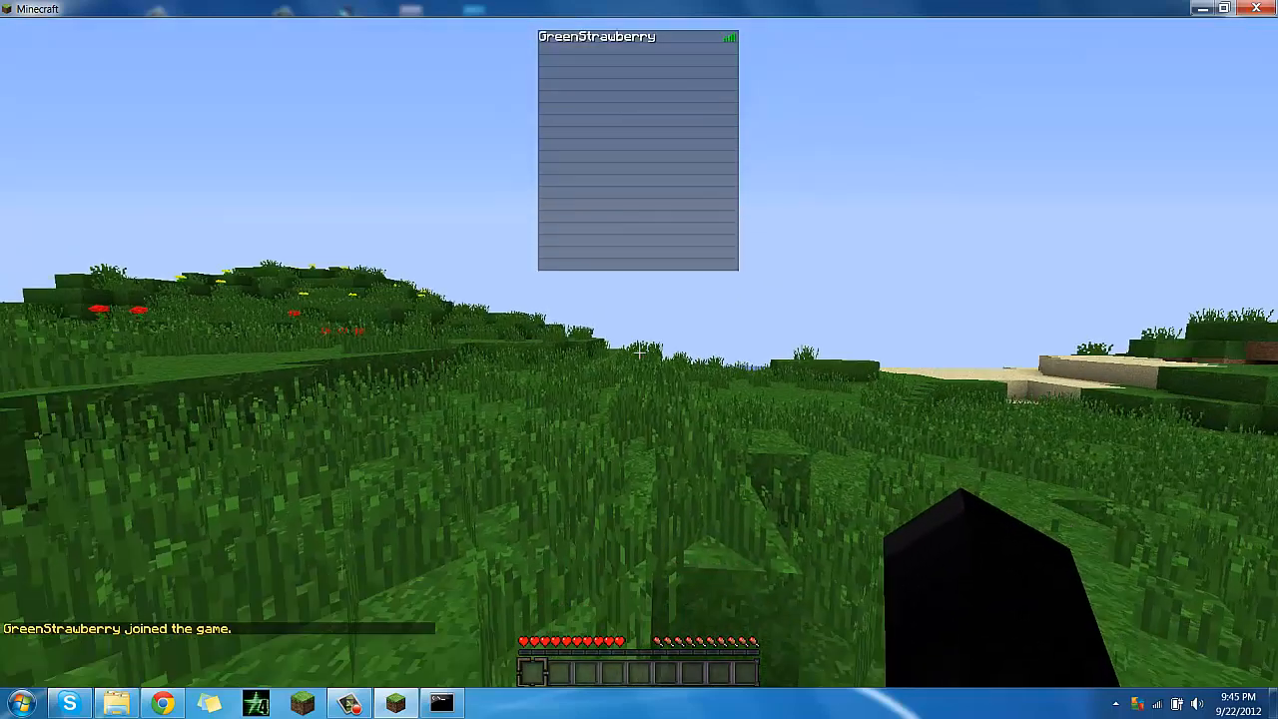
{"action": "key", "text": "Escape"}
{"action": "left_click", "coordinate": [116, 703]}
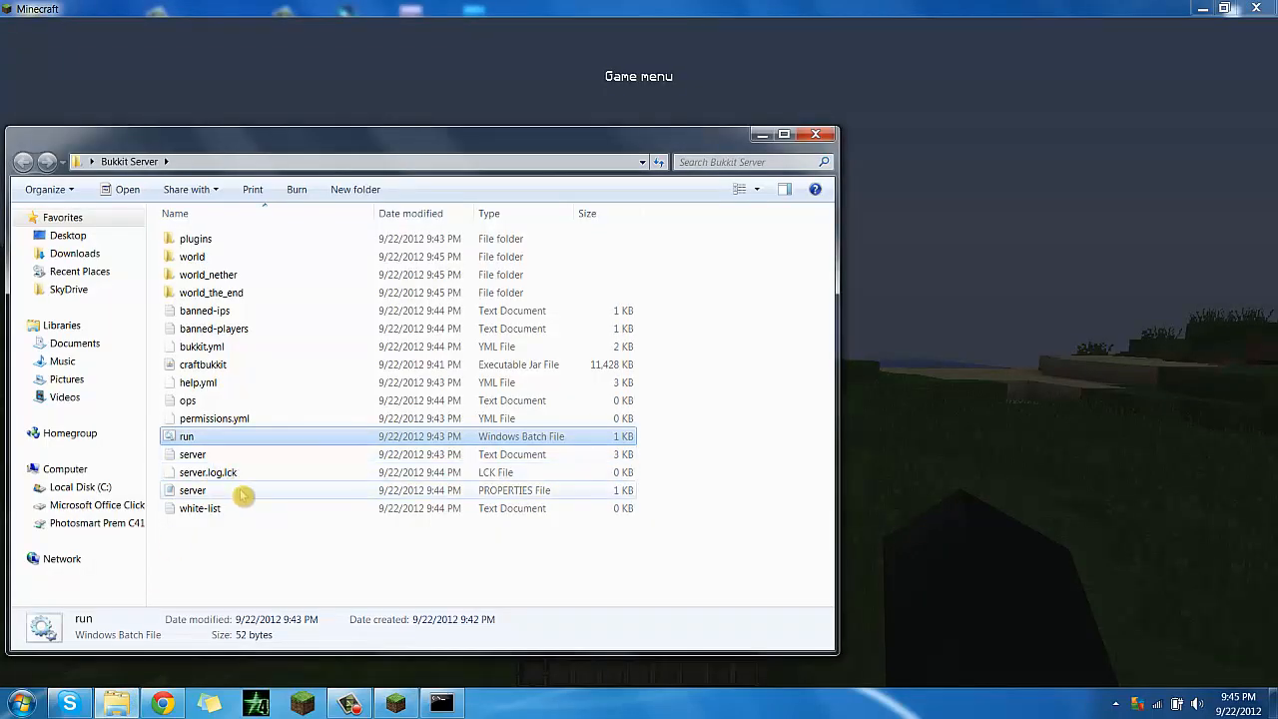
Step: Inspect the pvp, gamemode and motd lines in server.properties, then disconnect Minecraft to the title screen
{"action": "double_click", "coordinate": [245, 491]}
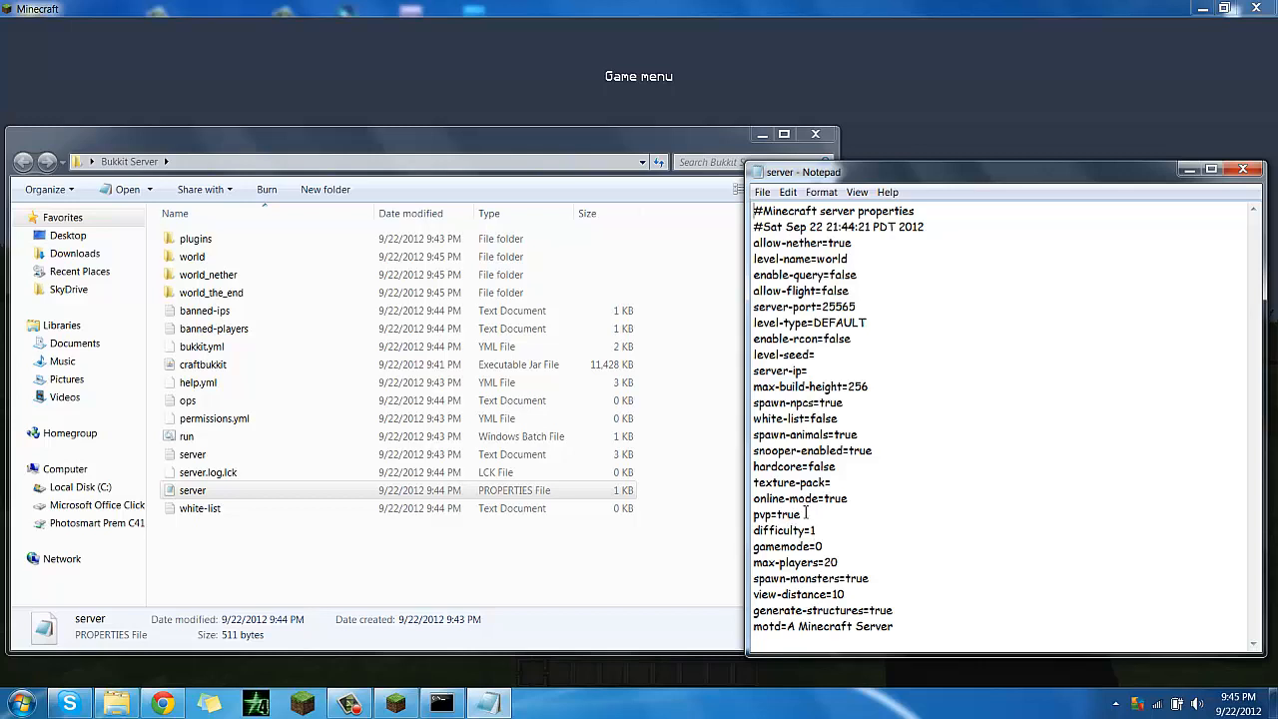
{"action": "left_click_drag", "start_coordinate": [806, 513], "coordinate": [776, 513]}
{"action": "left_click", "coordinate": [823, 530]}
{"action": "left_click_drag", "start_coordinate": [831, 543], "coordinate": [803, 540]}
{"action": "left_click", "coordinate": [826, 540]}
{"action": "type", "text": "30"}
{"action": "left_click_drag", "start_coordinate": [909, 630], "coordinate": [788, 627]}
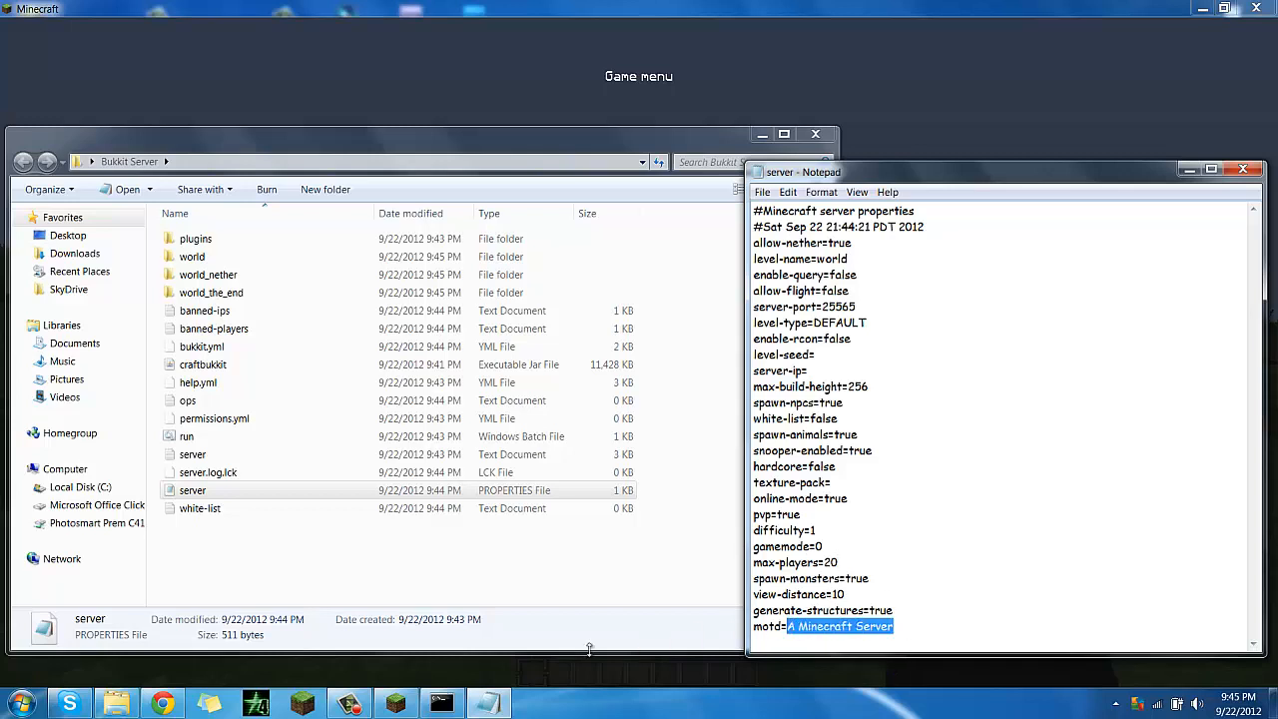
{"action": "left_click", "coordinate": [395, 703]}
{"action": "left_click", "coordinate": [593, 334]}
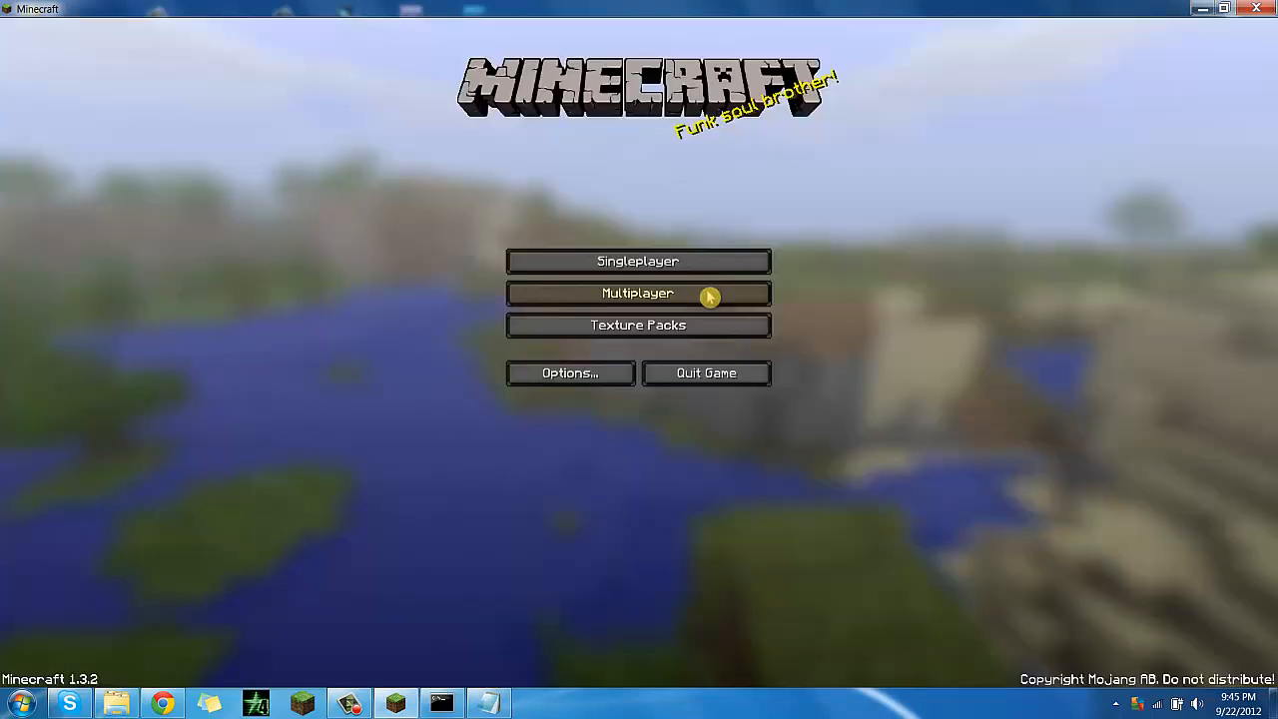
Step: Add a multiplayer server entry 'My Server' with address 'localhost'
{"action": "left_click", "coordinate": [528, 290]}
{"action": "left_click", "coordinate": [760, 629]}
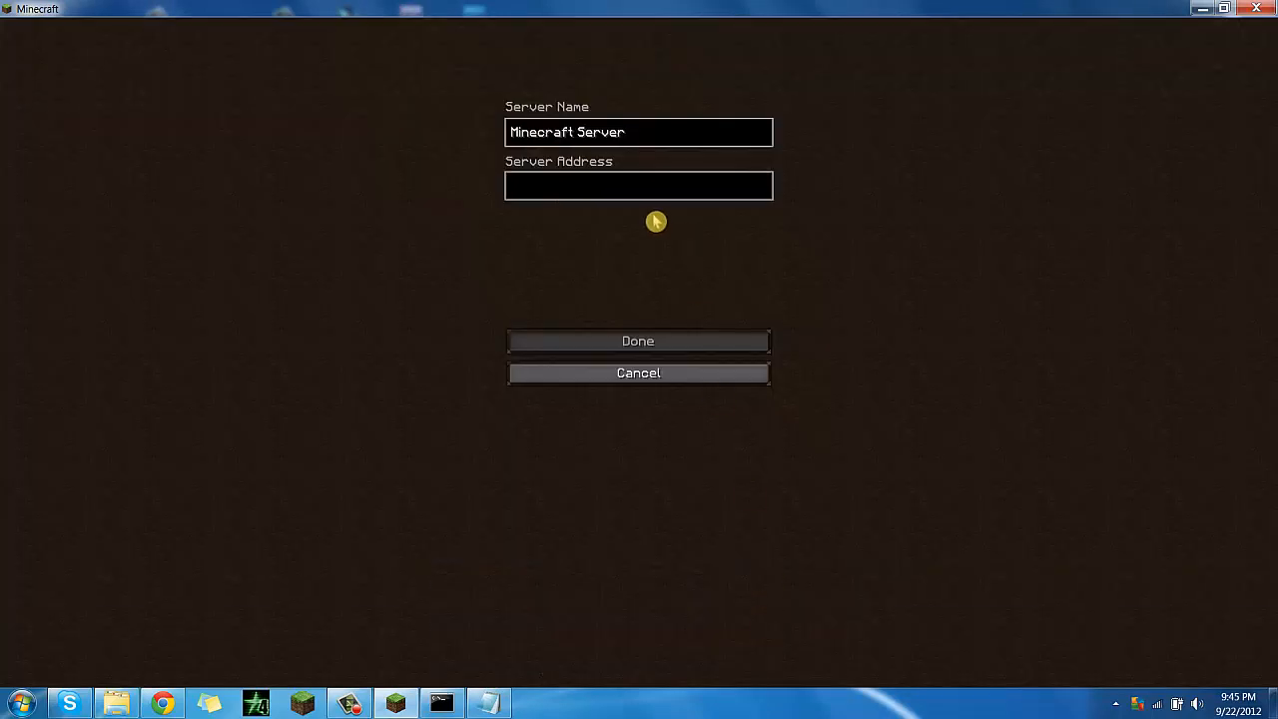
{"action": "key", "text": "BackSpace"}
{"action": "key", "text": "BackSpace"}
{"action": "key", "text": "BackSpace"}
{"action": "key", "text": "BackSpace"}
{"action": "key", "text": "BackSpace"}
{"action": "key", "text": "BackSpace"}
{"action": "key", "text": "BackSpace"}
{"action": "key", "text": "BackSpace"}
{"action": "key", "text": "BackSpace"}
{"action": "key", "text": "BackSpace"}
{"action": "key", "text": "BackSpace"}
{"action": "key", "text": "BackSpace"}
{"action": "key", "text": "BackSpace"}
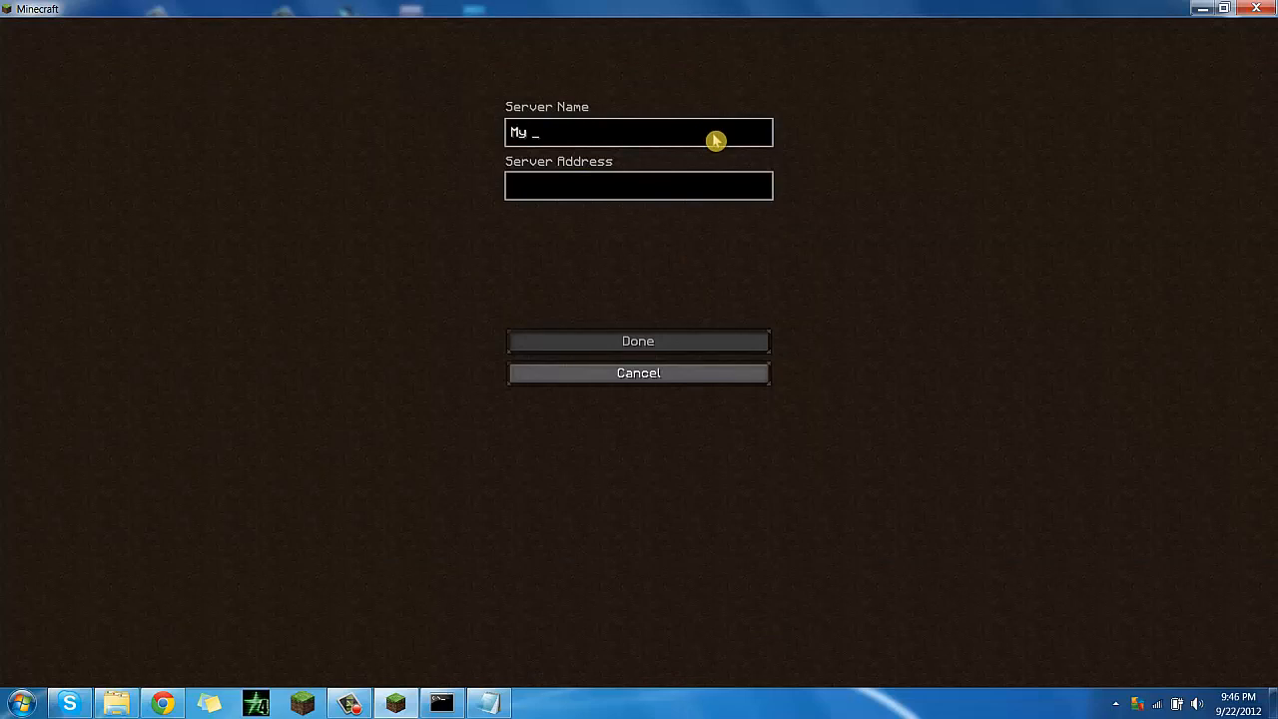
{"action": "left_click", "coordinate": [644, 189]}
{"action": "type", "text": "localhost"}
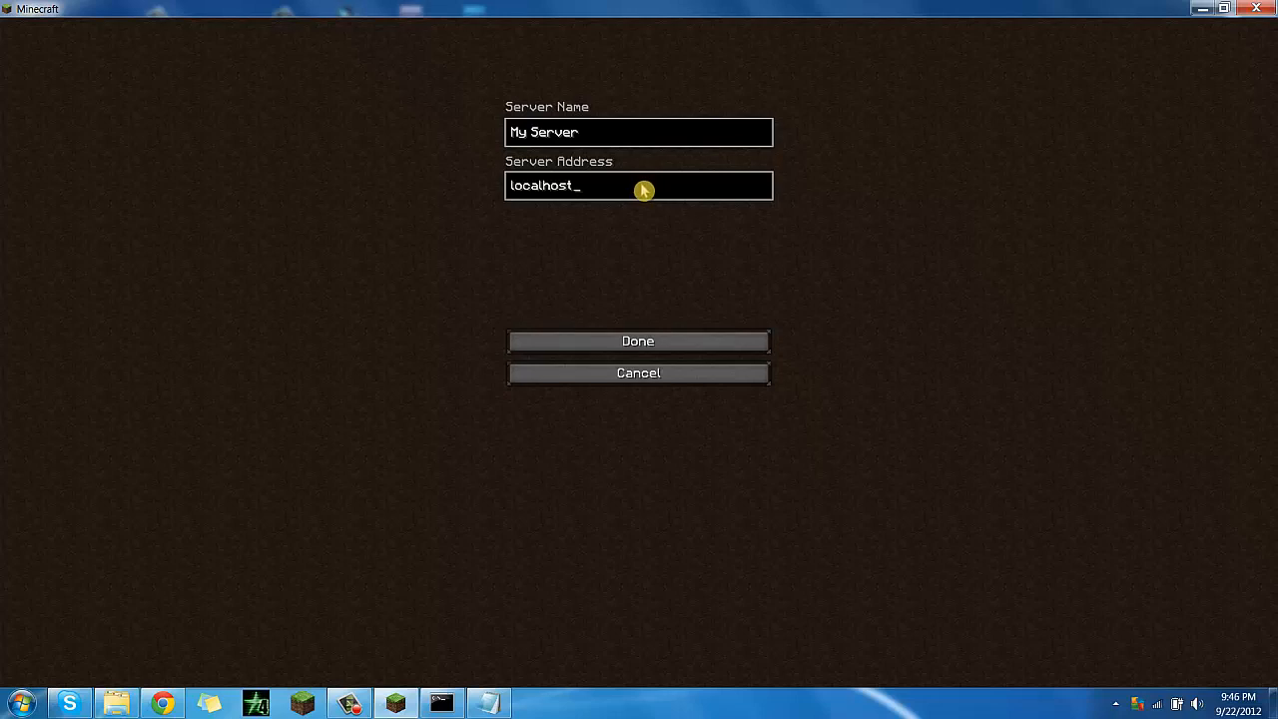
{"action": "left_click", "coordinate": [635, 341]}
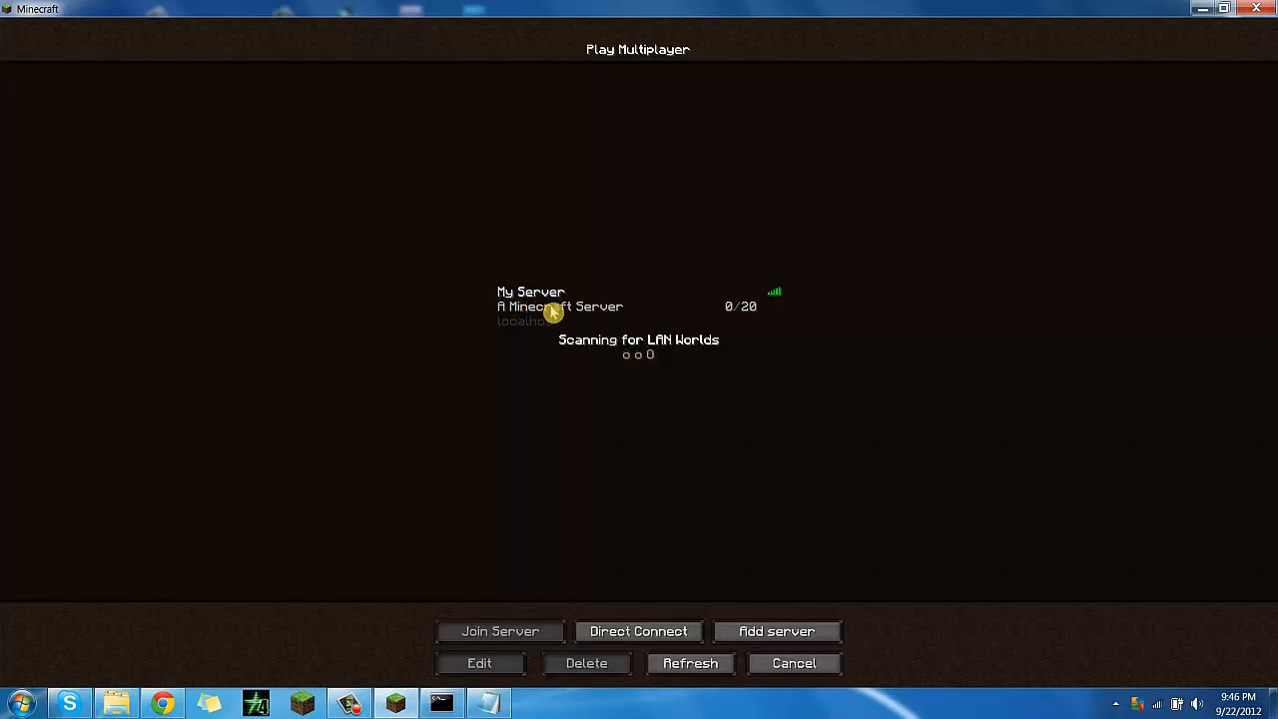
Step: Close server.properties without saving and bring up the Bukkit Server folder
{"action": "left_click", "coordinate": [490, 704]}
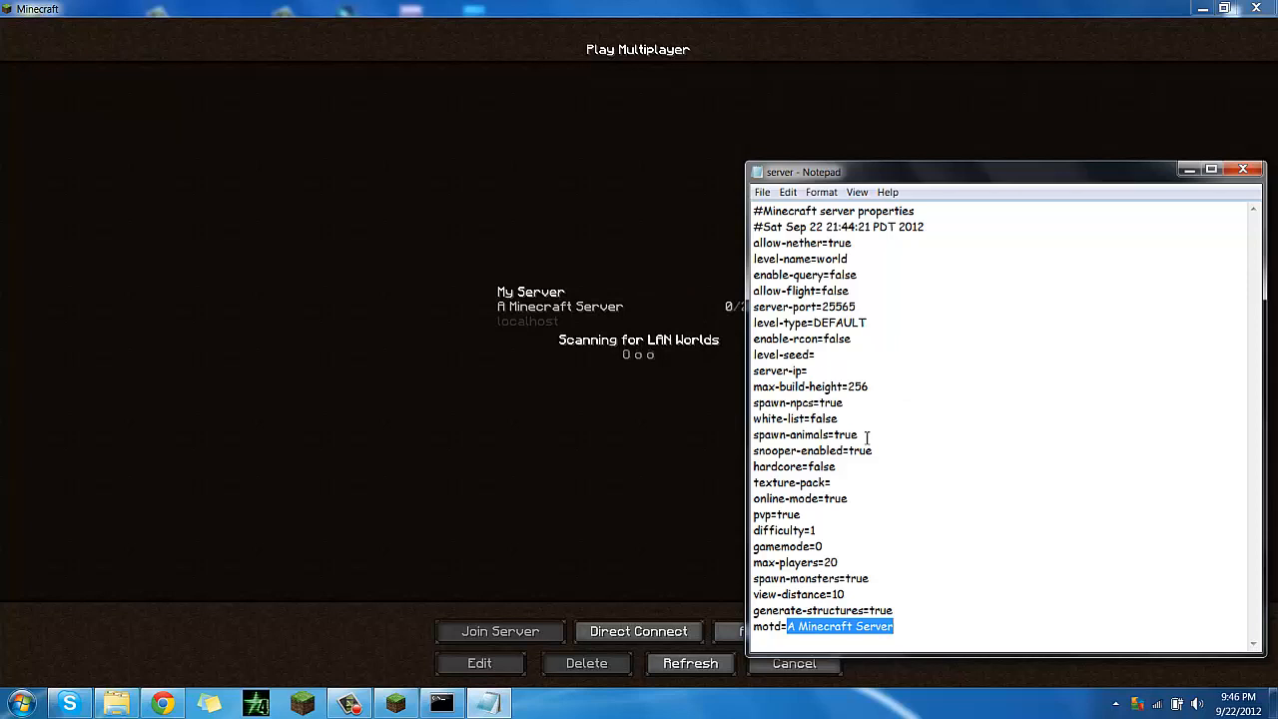
{"action": "left_click", "coordinate": [862, 386]}
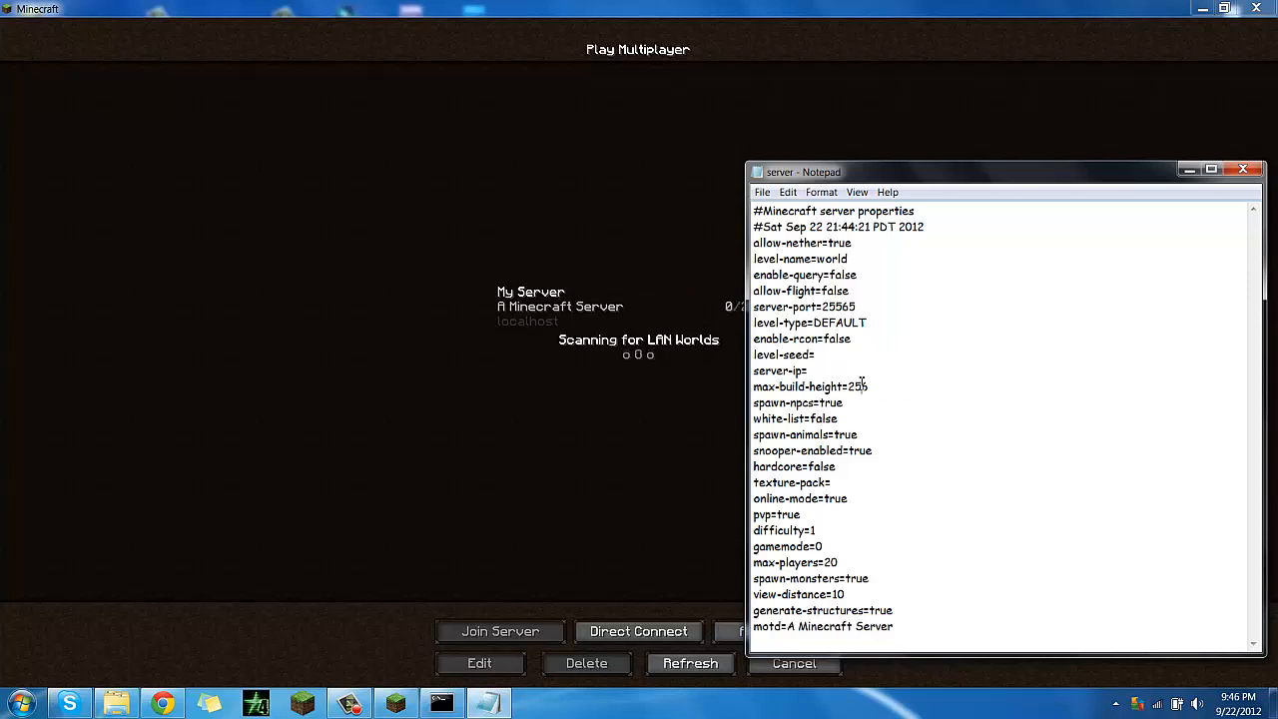
{"action": "left_click", "coordinate": [1242, 171]}
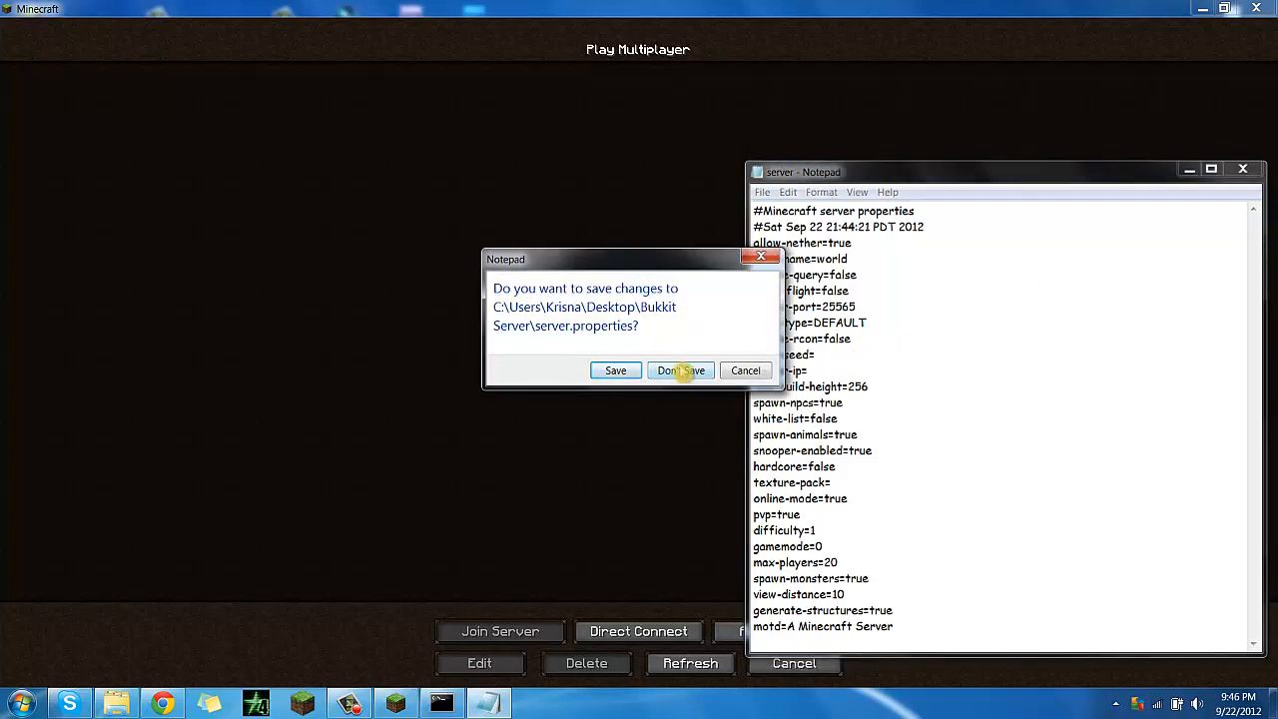
{"action": "left_click", "coordinate": [681, 370]}
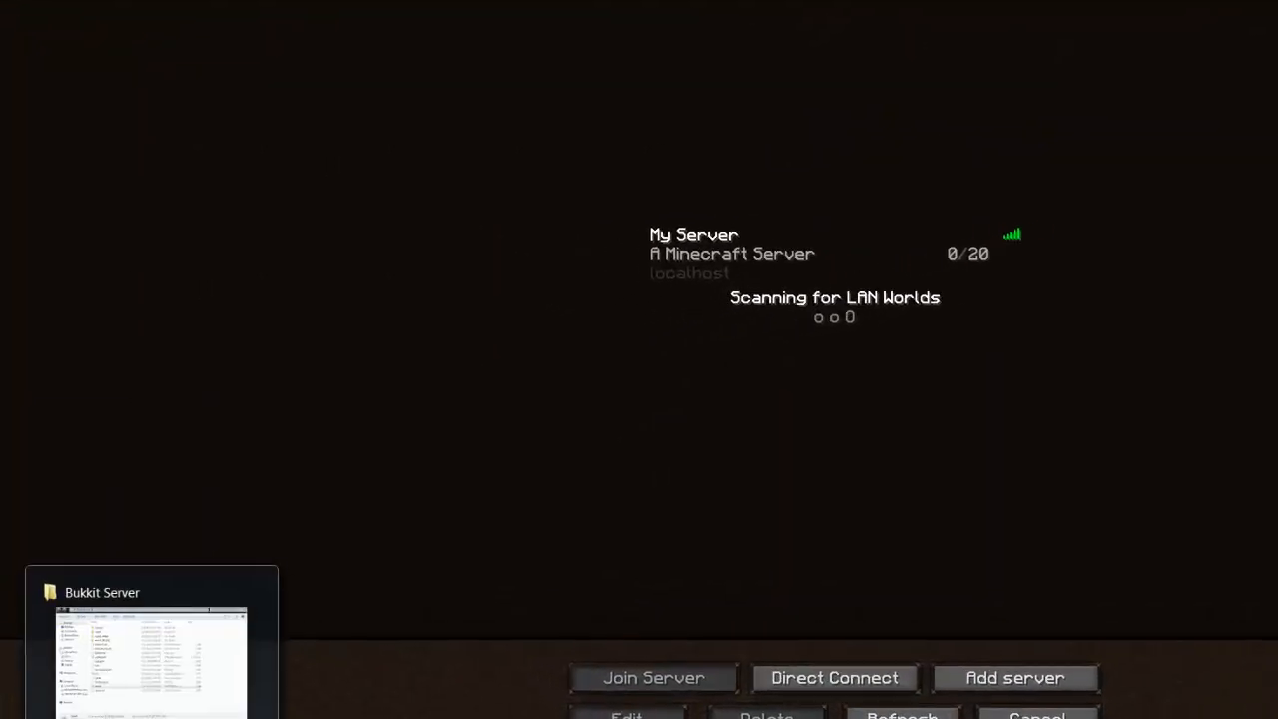
{"action": "left_click", "coordinate": [142, 714]}
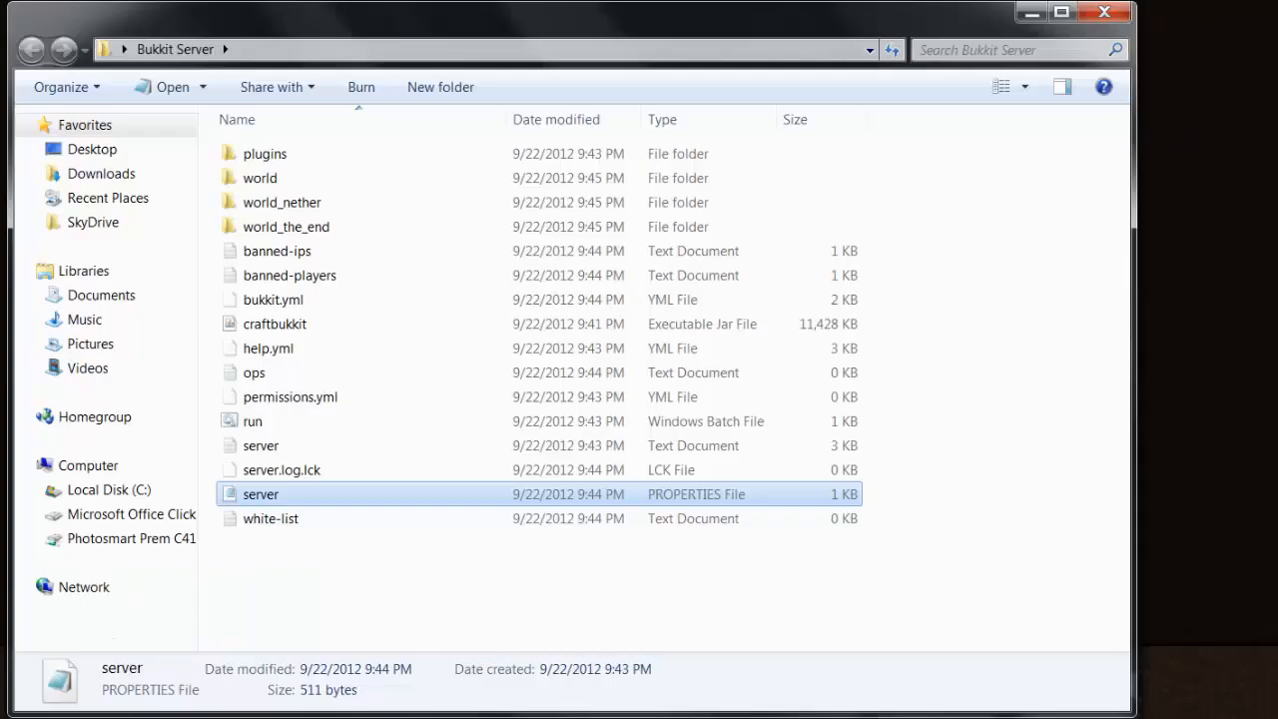
{"action": "left_click", "coordinate": [324, 550]}
{"action": "left_click_drag", "start_coordinate": [389, 597], "coordinate": [289, 181]}
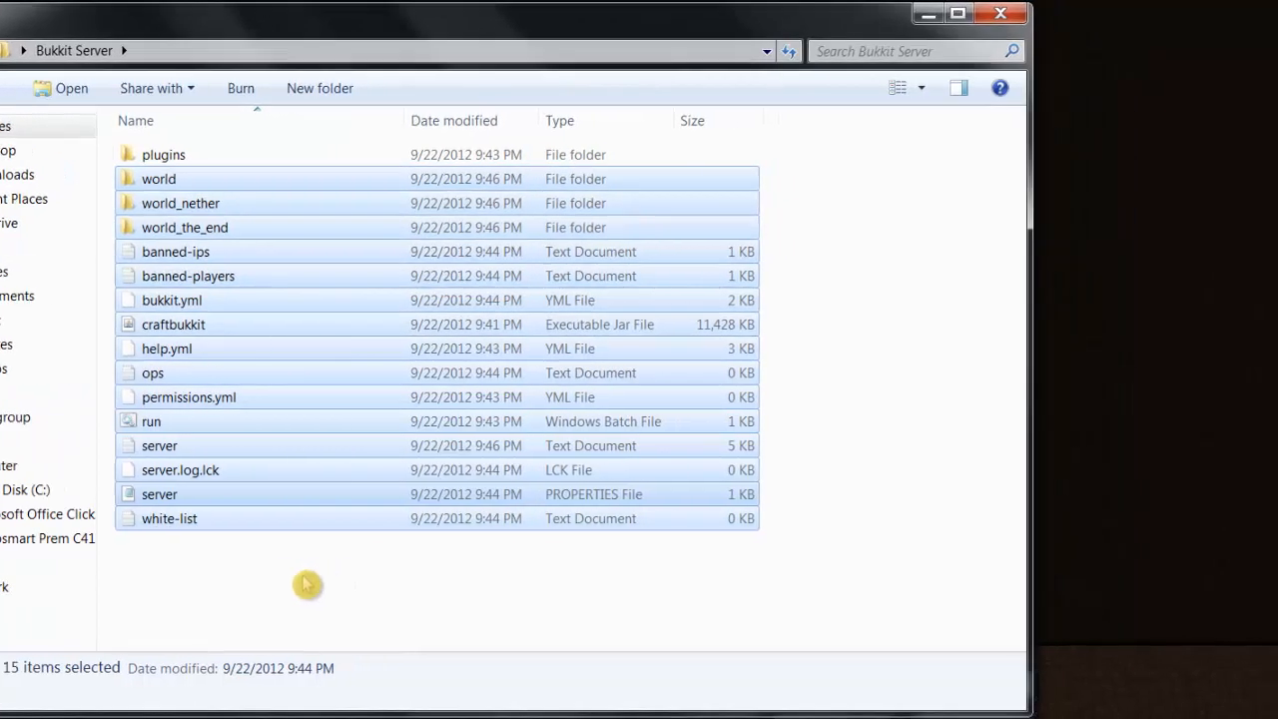
{"action": "left_click", "coordinate": [410, 585]}
{"action": "left_click", "coordinate": [300, 518]}
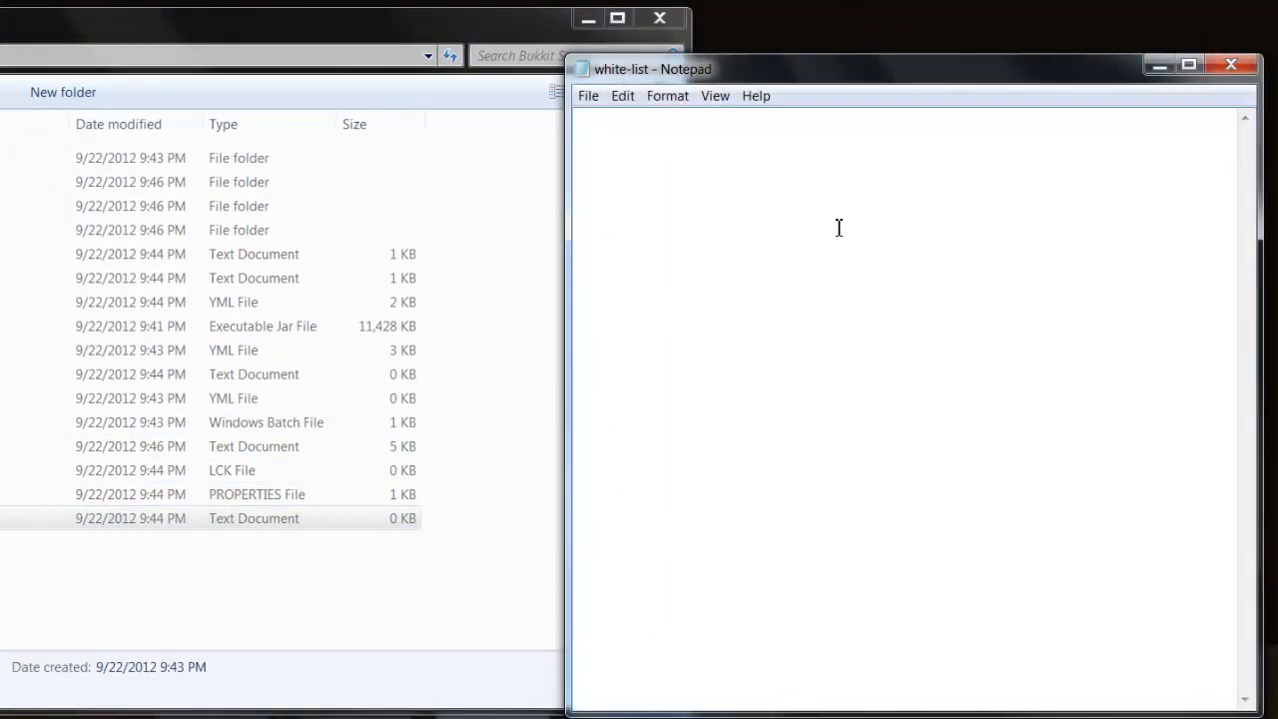
{"action": "type", "text": "GreenStrawberry"}
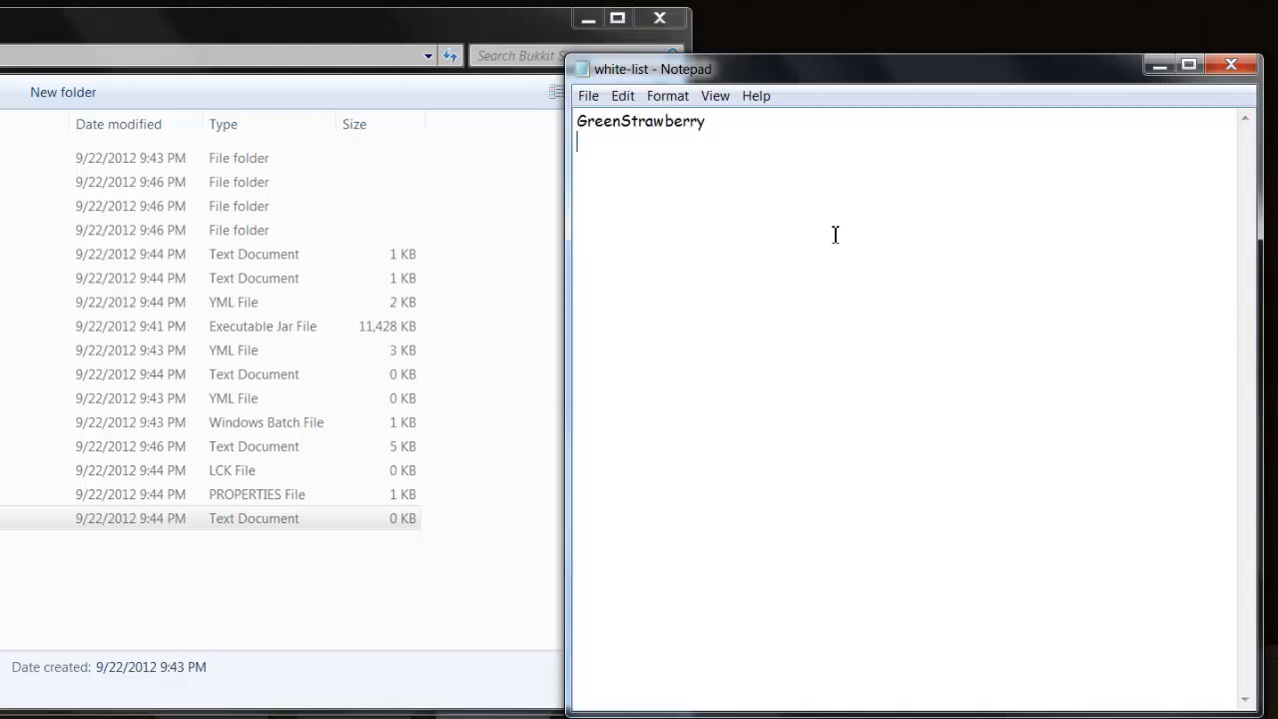
{"action": "type", "text": "w"}
{"action": "type", "text": "name"}
{"action": "type", "text": " here"}
{"action": "type", "text": "nameh"}
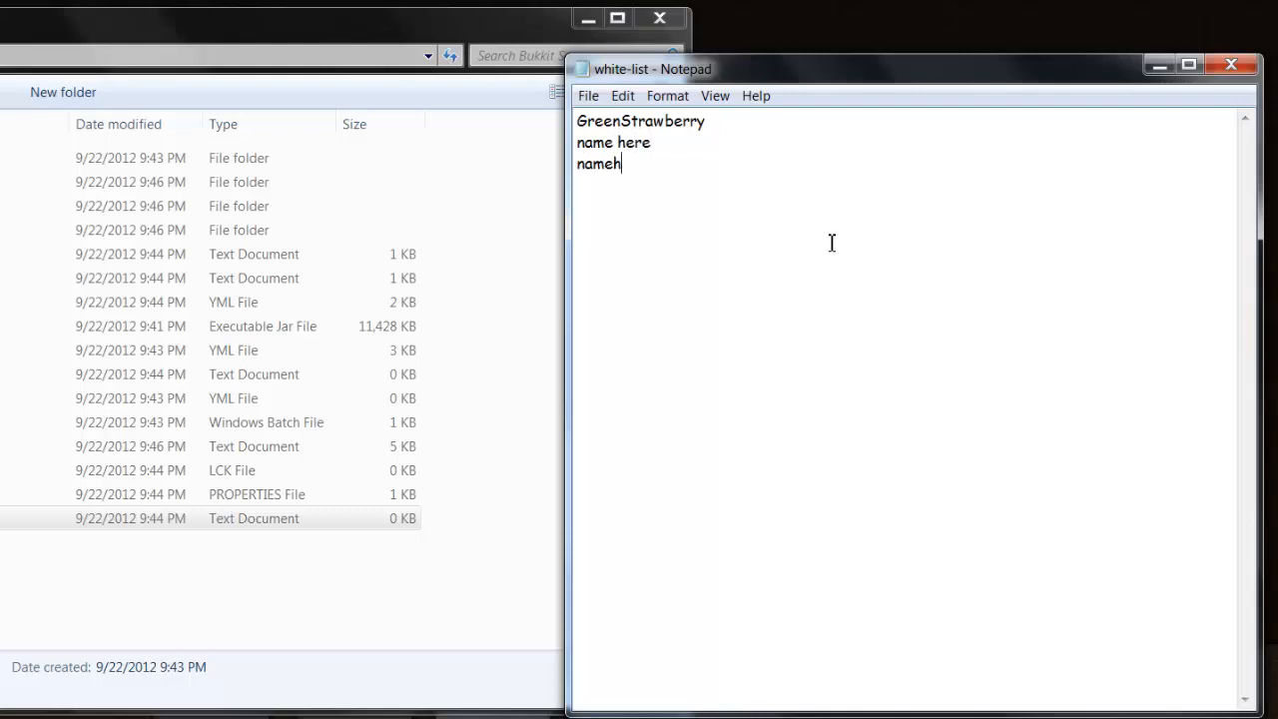
{"action": "type", "text": " here"}
{"action": "key", "text": "BackSpace"}
{"action": "key", "text": "BackSpace"}
{"action": "key", "text": "BackSpace"}
{"action": "key", "text": "BackSpace"}
{"action": "key", "text": "BackSpace"}
{"action": "key", "text": "BackSpace"}
{"action": "key", "text": "BackSpace"}
{"action": "key", "text": "BackSpace"}
{"action": "key", "text": "BackSpace"}
{"action": "key", "text": "BackSpace"}
{"action": "key", "text": "BackSpace"}
{"action": "key", "text": "BackSpace"}
{"action": "key", "text": "BackSpace"}
{"action": "key", "text": "BackSpace"}
{"action": "key", "text": "BackSpace"}
{"action": "key", "text": "BackSpace"}
{"action": "key", "text": "BackSpace"}
{"action": "key", "text": "BackSpace"}
{"action": "key", "text": "BackSpace"}
{"action": "key", "text": "BackSpace"}
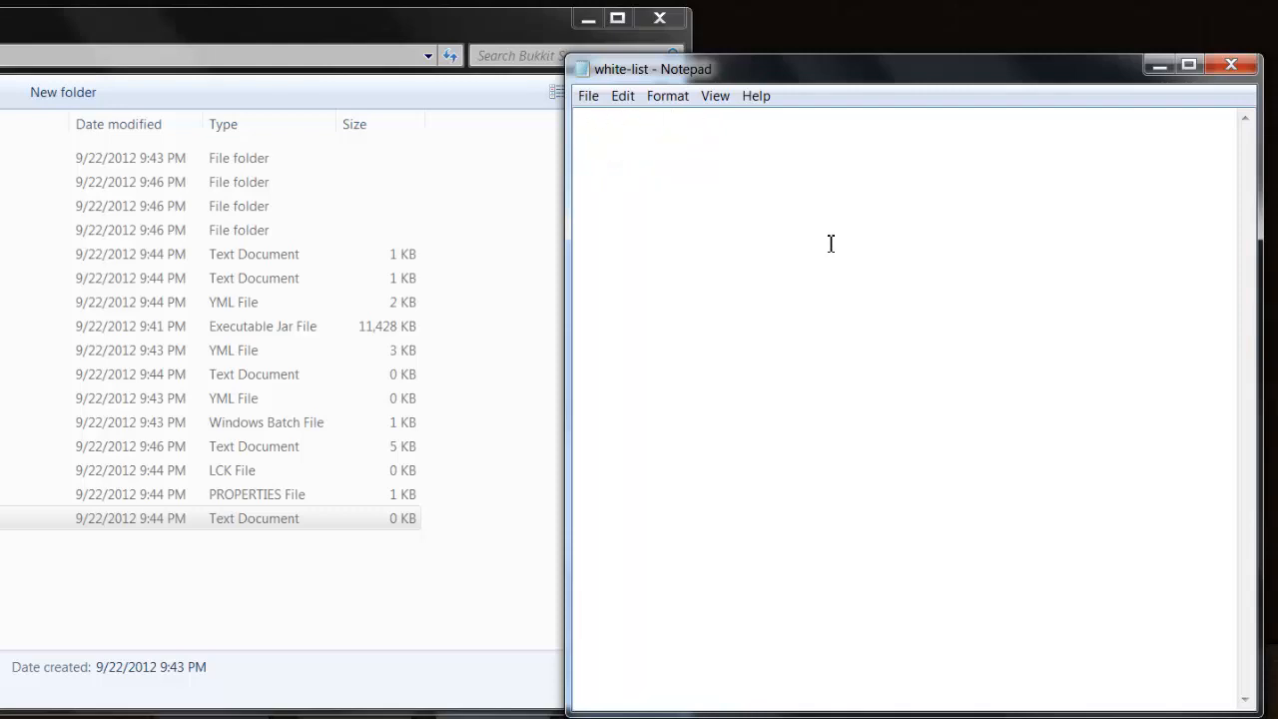
{"action": "left_click", "coordinate": [1231, 64]}
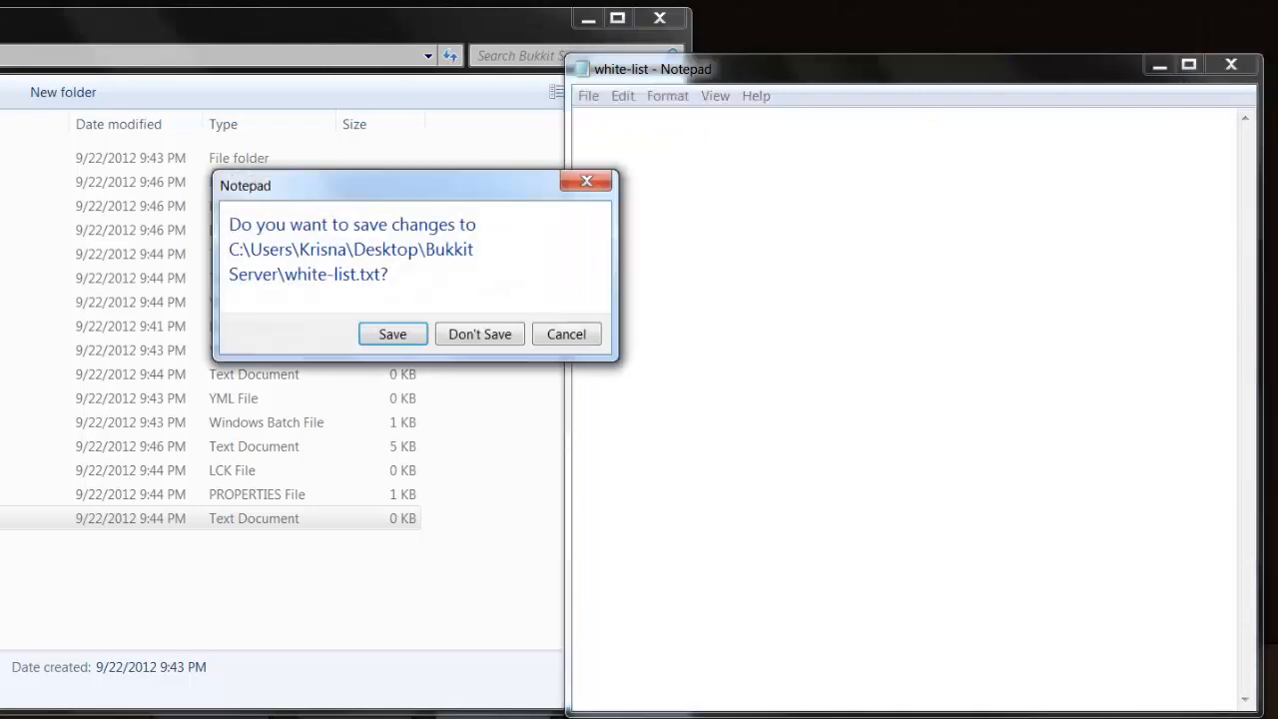
{"action": "left_click", "coordinate": [862, 333]}
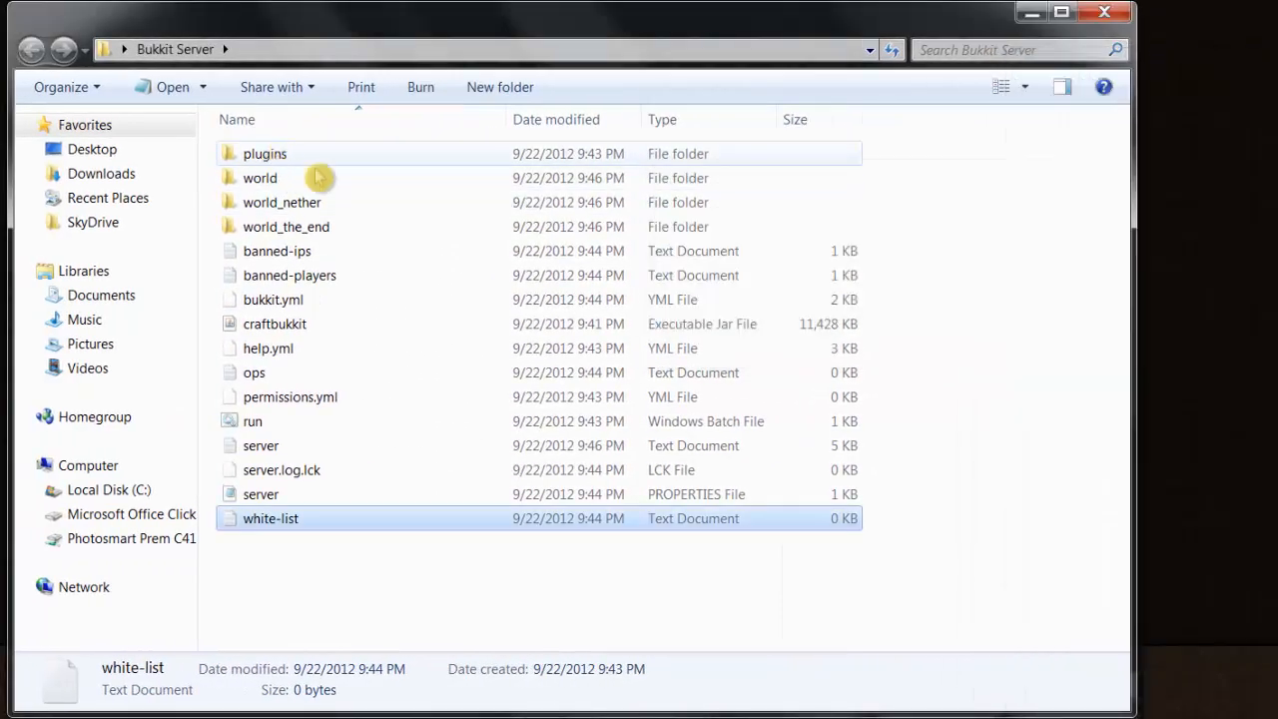
{"action": "double_click", "coordinate": [329, 156]}
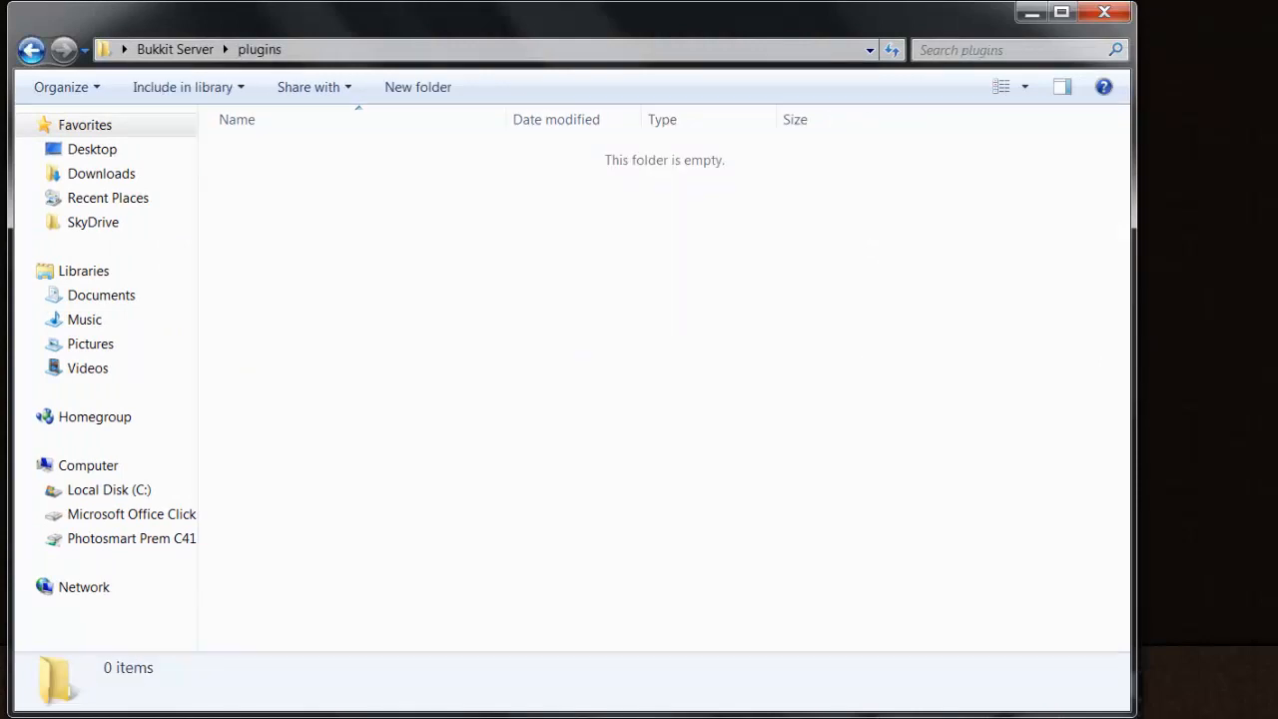
{"action": "left_click", "coordinate": [38, 50]}
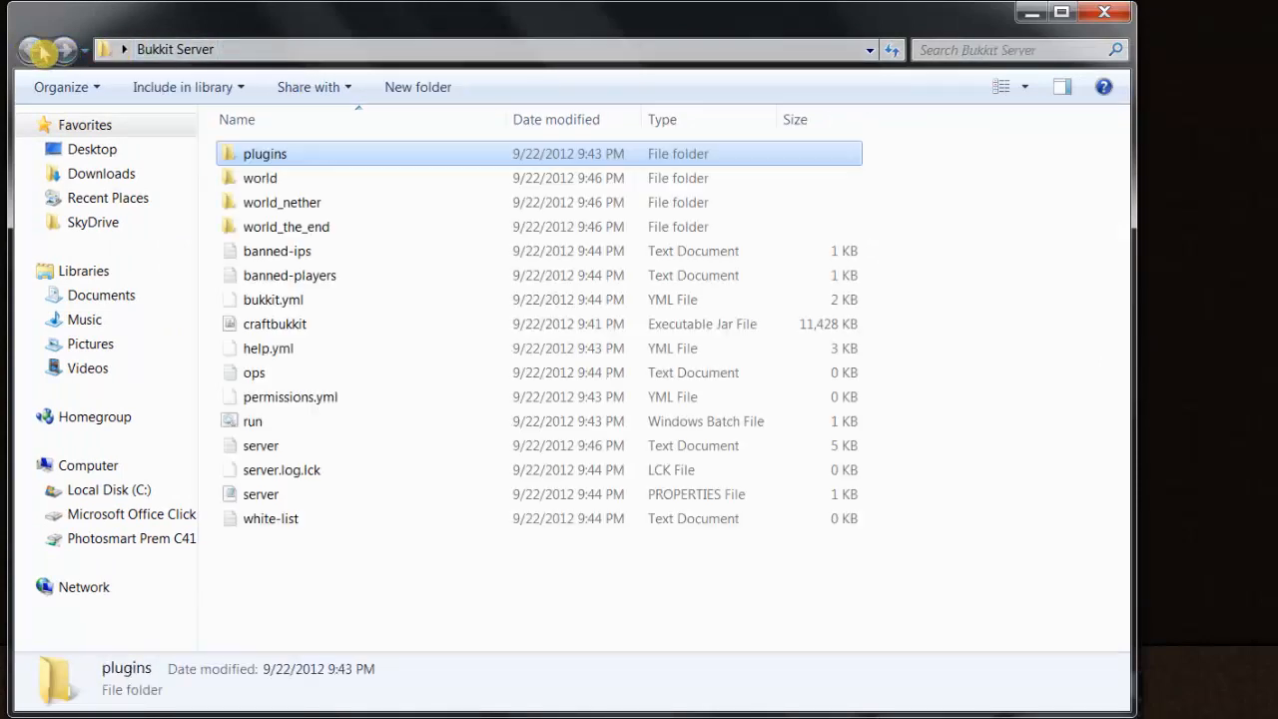
{"action": "left_click_drag", "start_coordinate": [577, 616], "coordinate": [813, 581]}
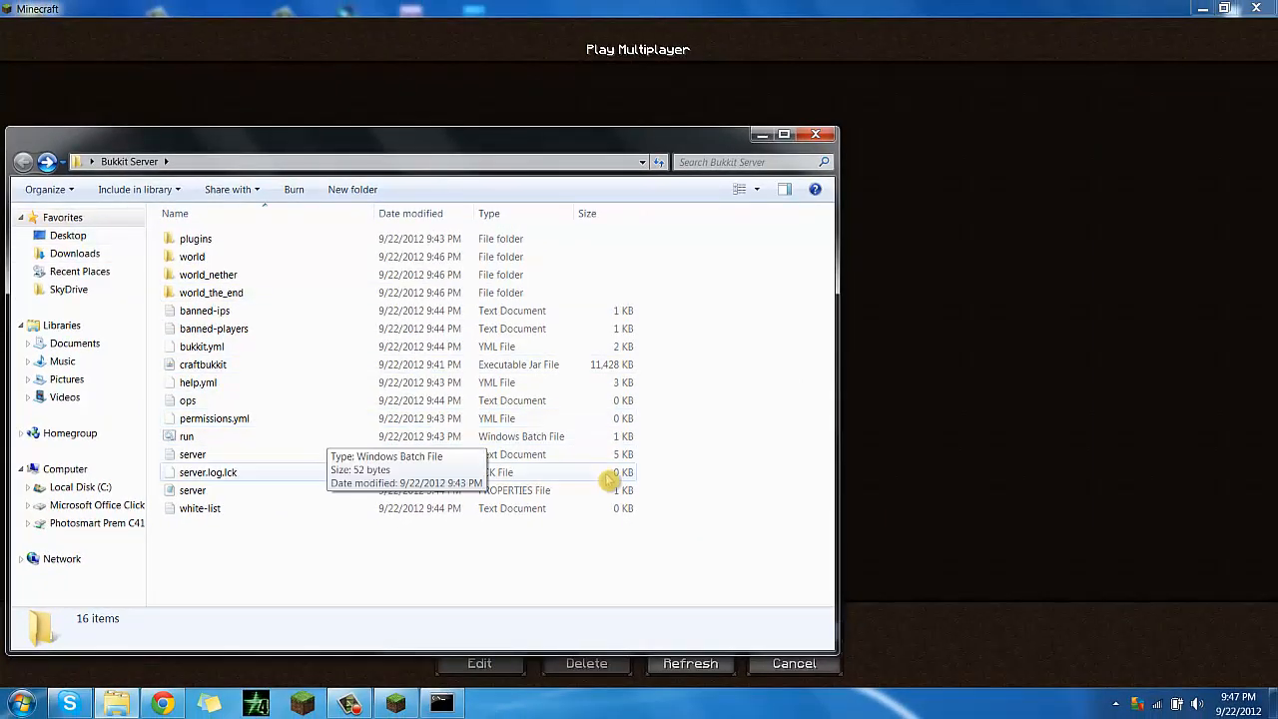
Step: Refresh My Server's status in Minecraft's multiplayer list
{"action": "left_click", "coordinate": [116, 704]}
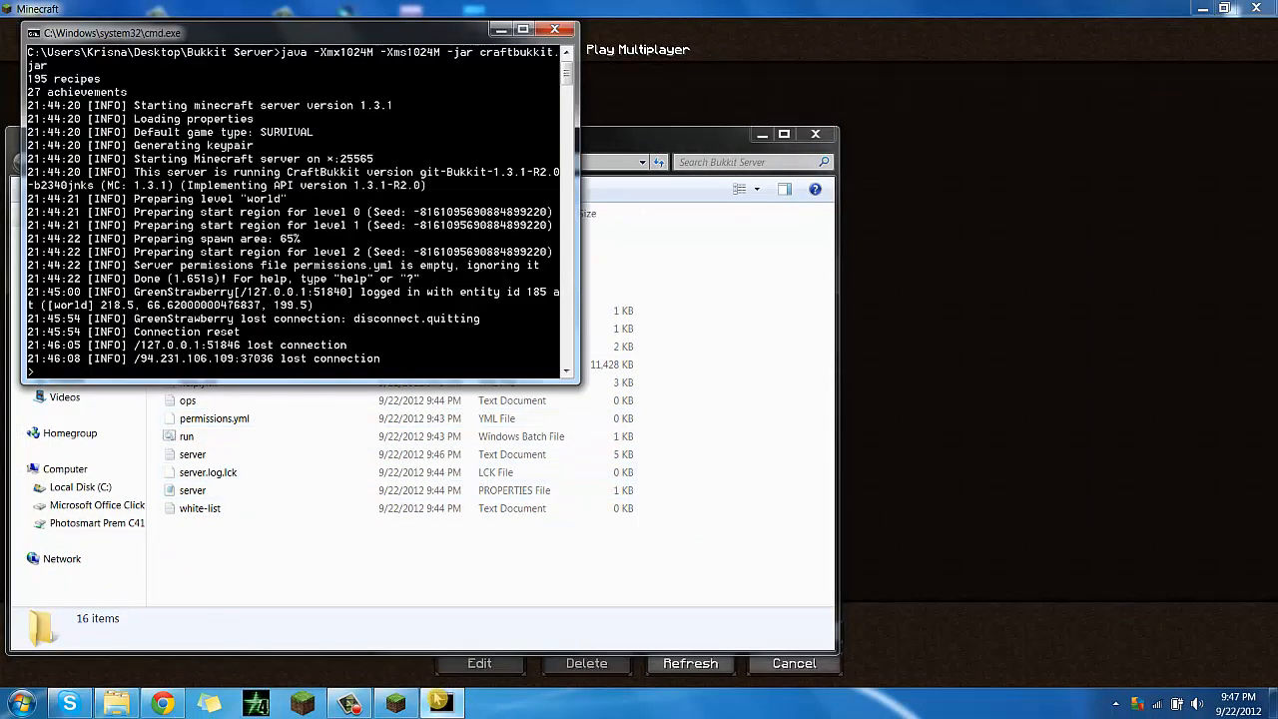
{"action": "left_click", "coordinate": [1078, 398]}
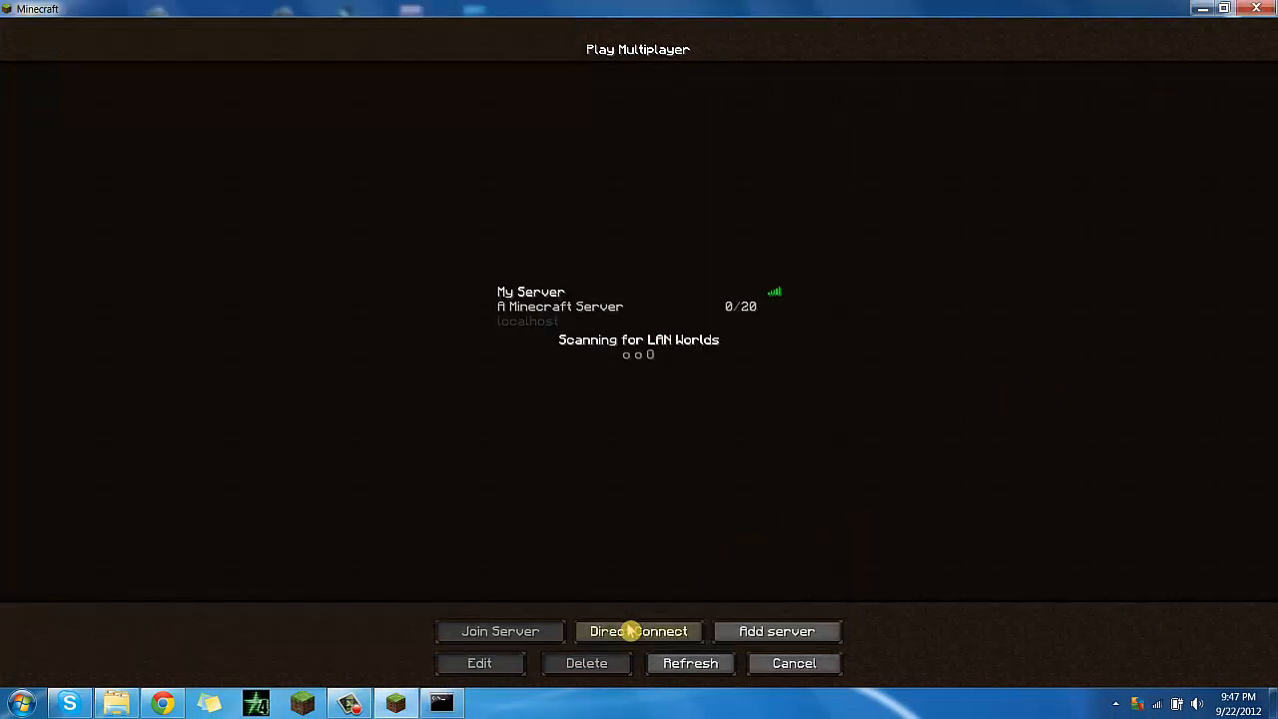
{"action": "left_click", "coordinate": [687, 655]}
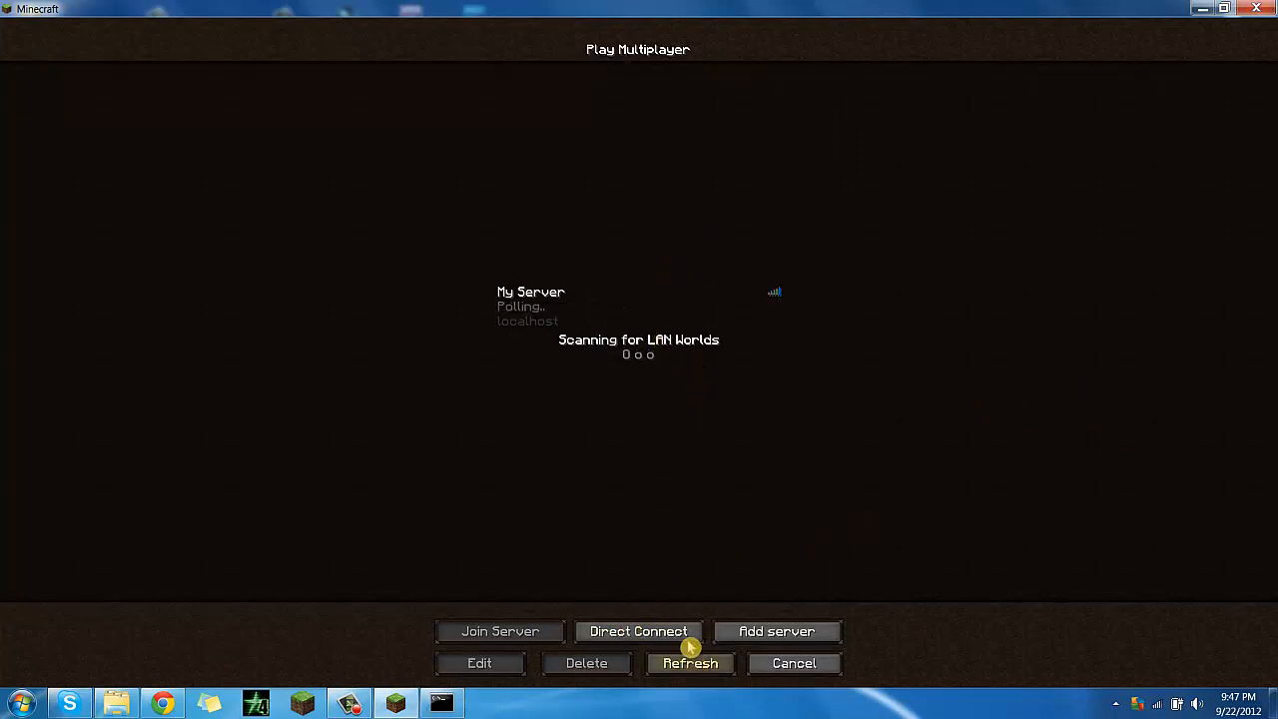
Step: Stop the CraftBukkit server with 'stop' and close its console window
{"action": "left_click", "coordinate": [451, 704]}
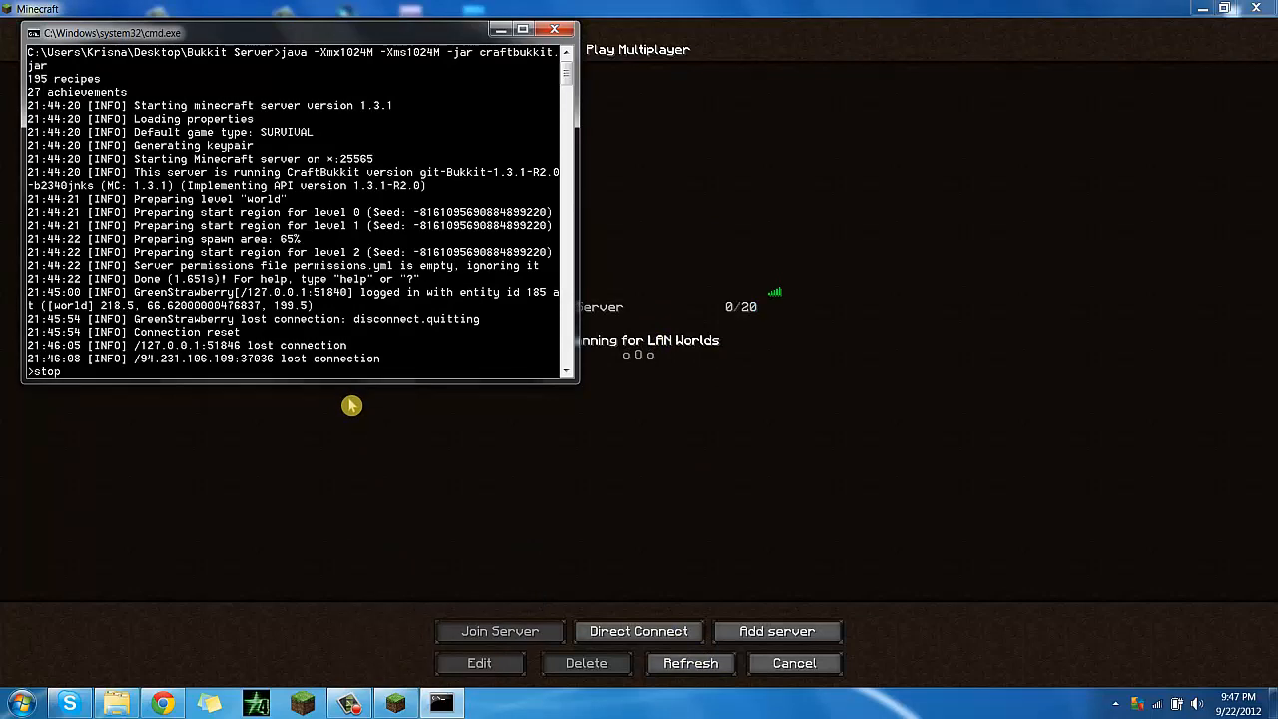
{"action": "type", "text": "stop"}
{"action": "key", "text": "Return"}
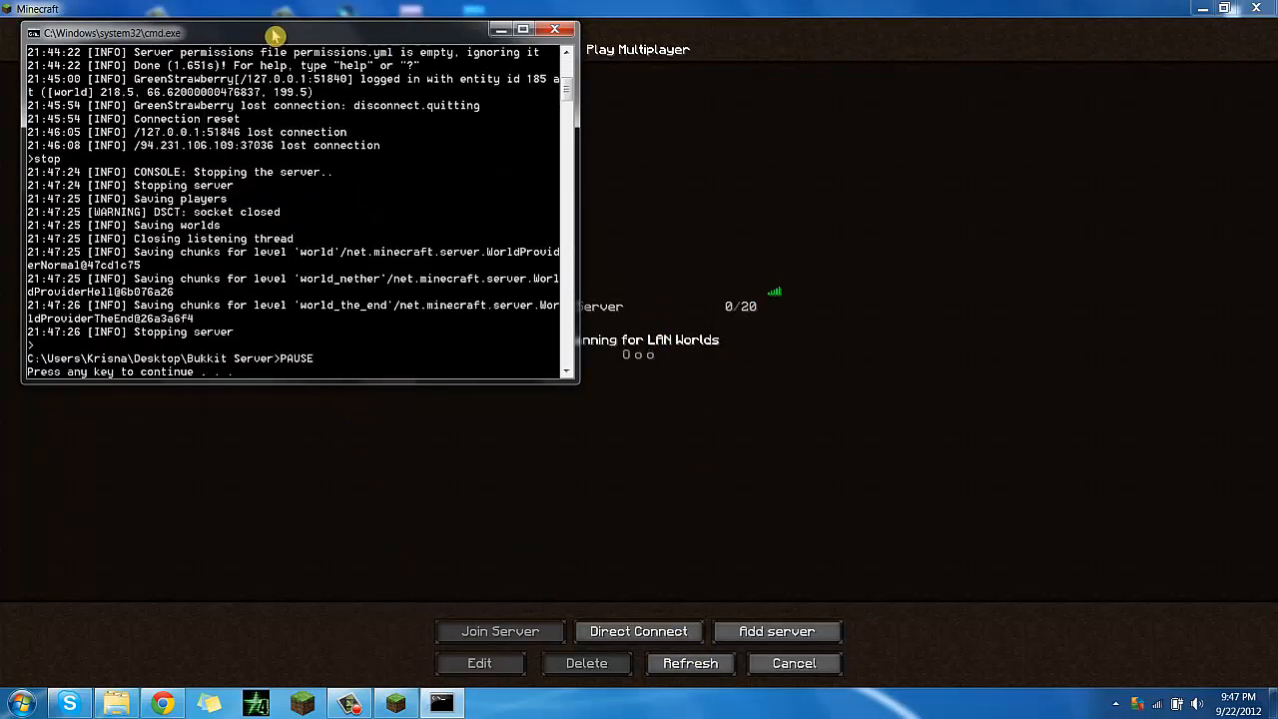
{"action": "double_click", "coordinate": [276, 34]}
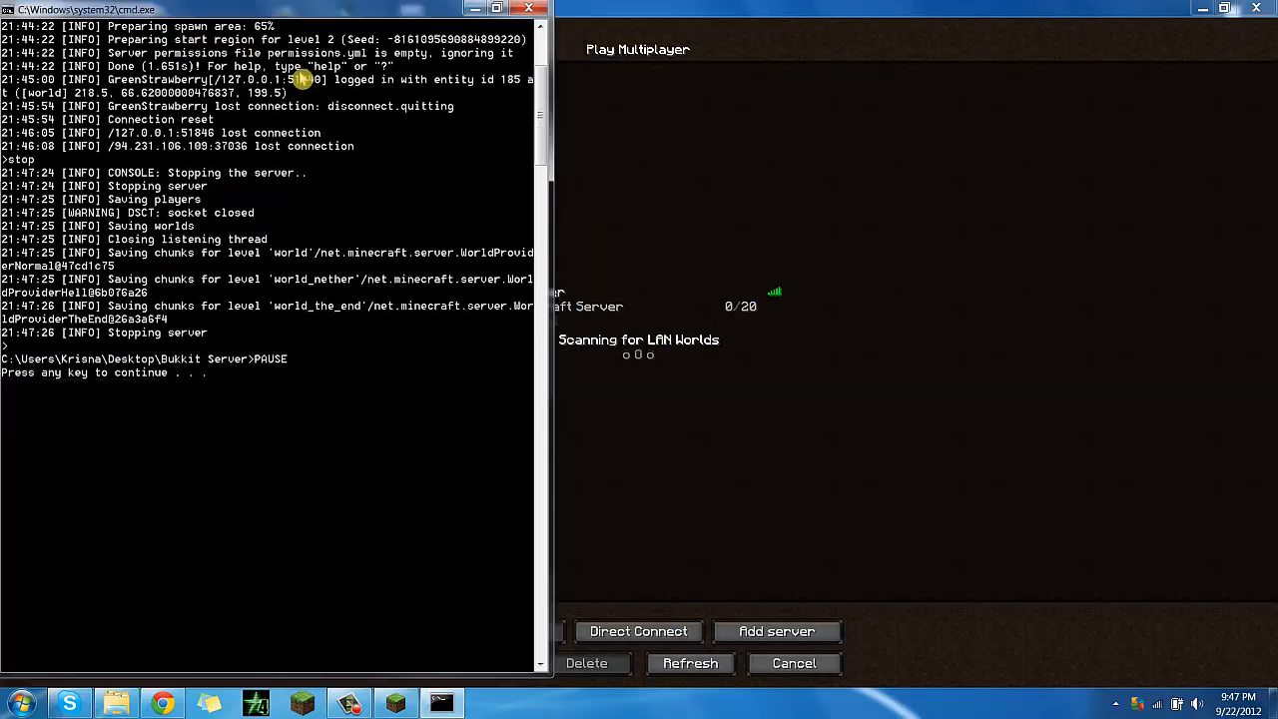
{"action": "double_click", "coordinate": [405, 18]}
{"action": "key", "text": "Return"}
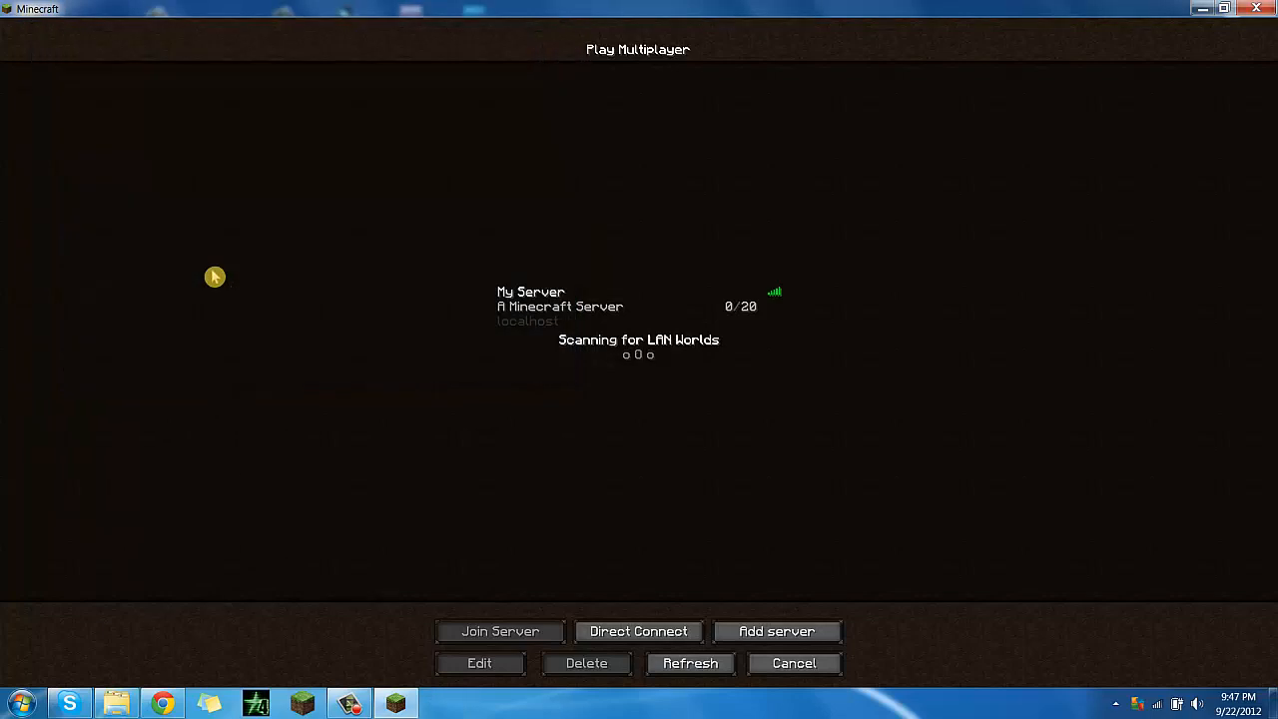
Step: Navigate Chrome to bukkit.org
{"action": "left_click", "coordinate": [390, 704]}
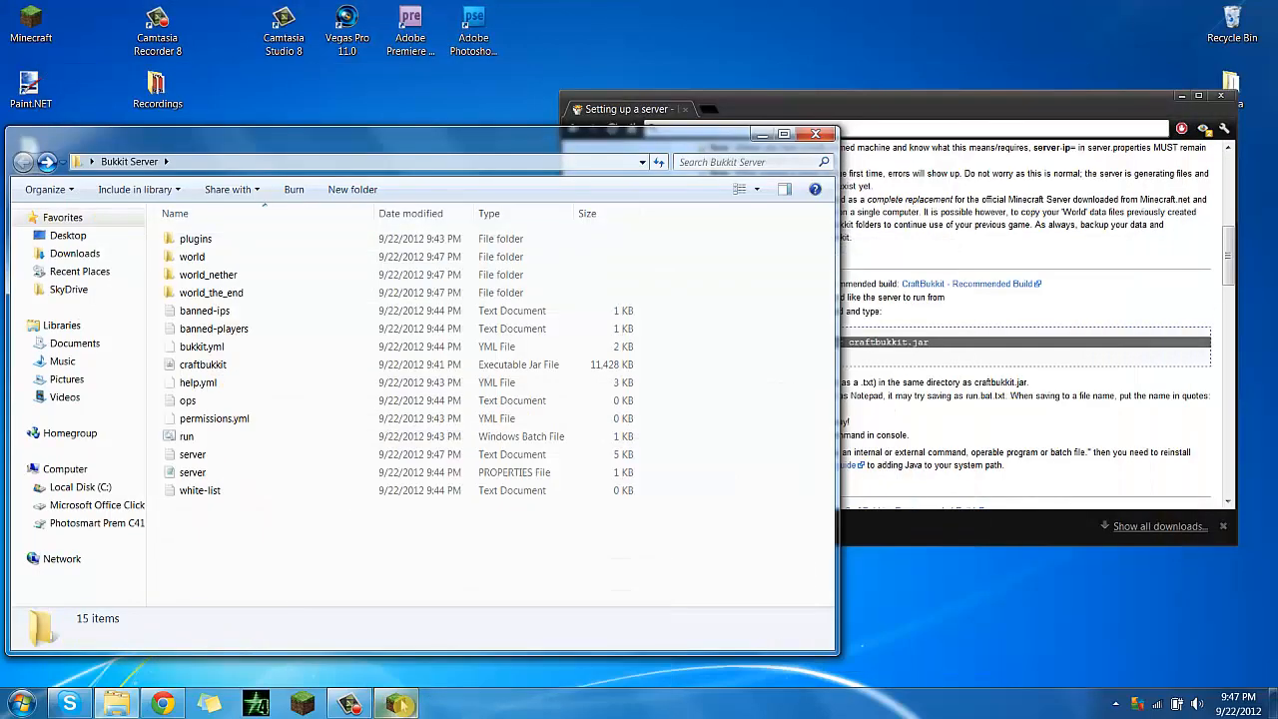
{"action": "left_click", "coordinate": [398, 705]}
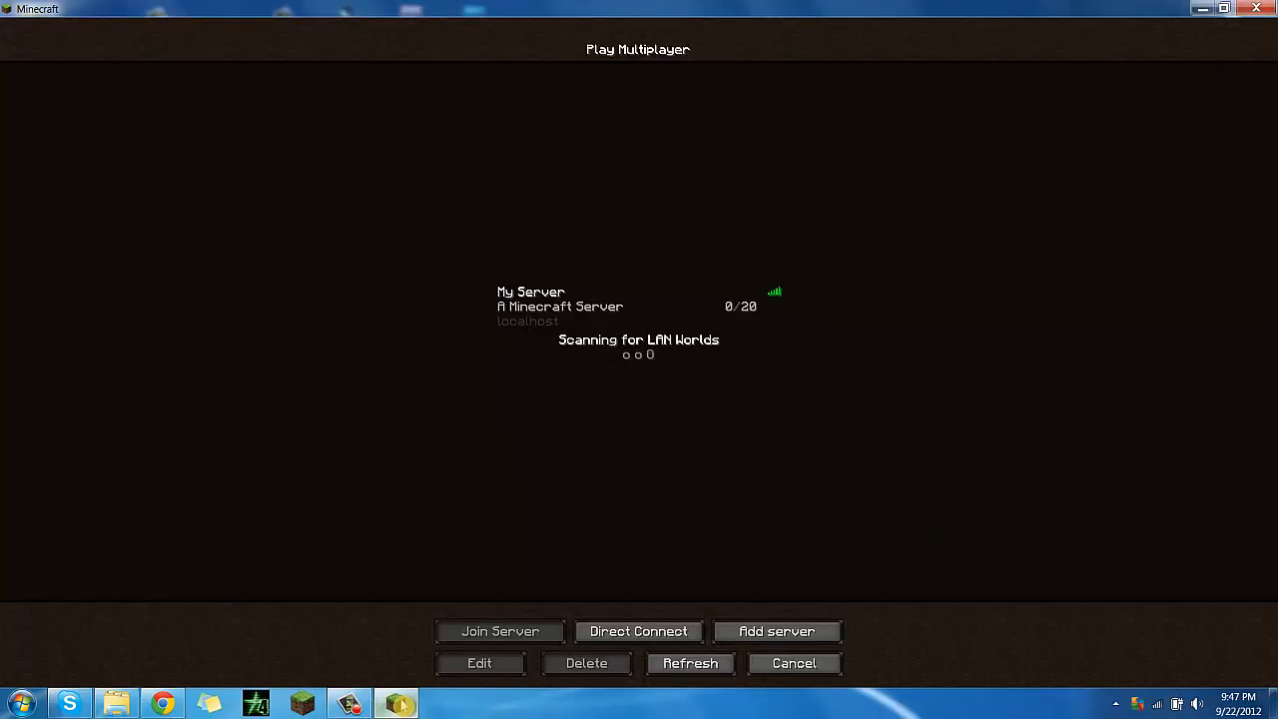
{"action": "left_click", "coordinate": [397, 705]}
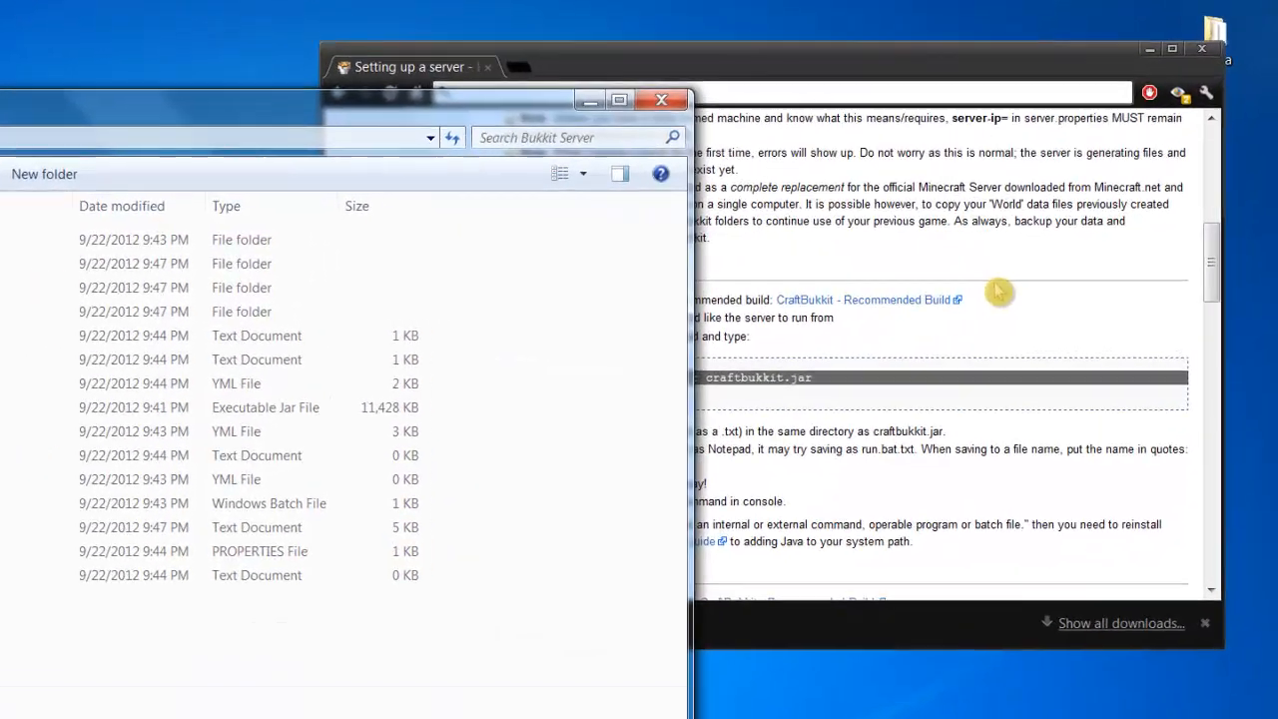
{"action": "left_click", "coordinate": [1145, 300]}
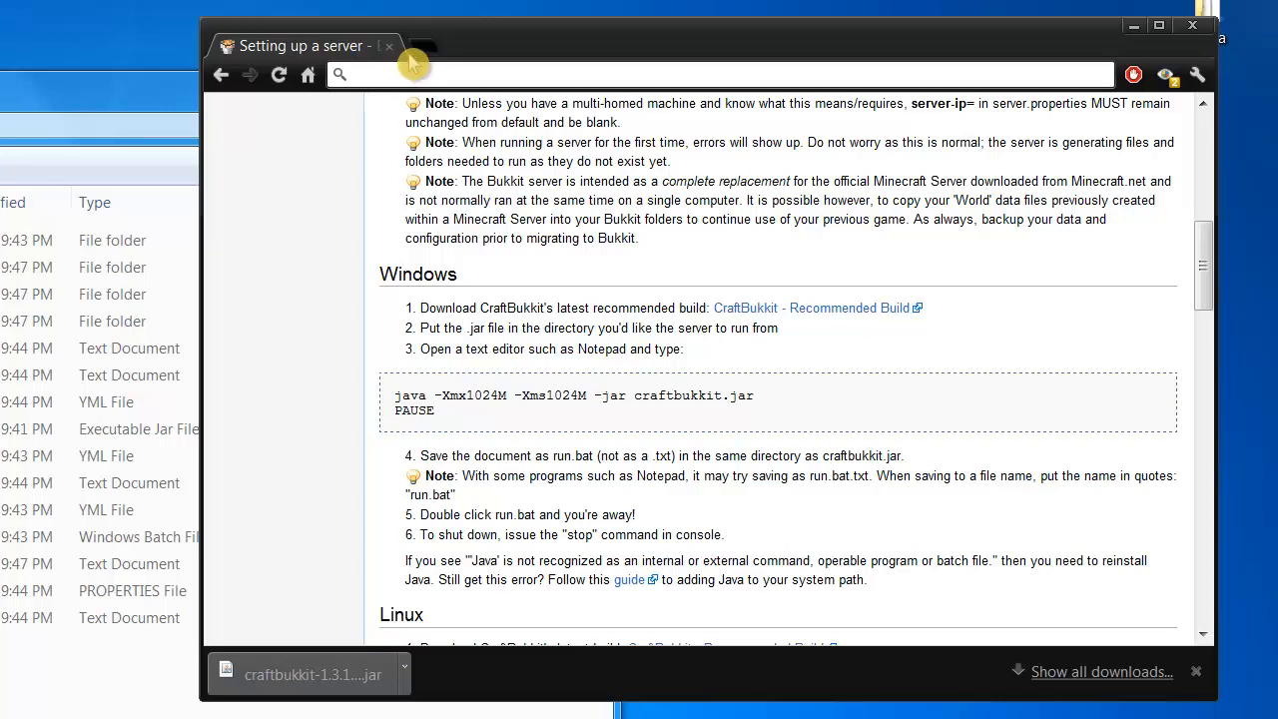
{"action": "type", "text": "bukkit.org"}
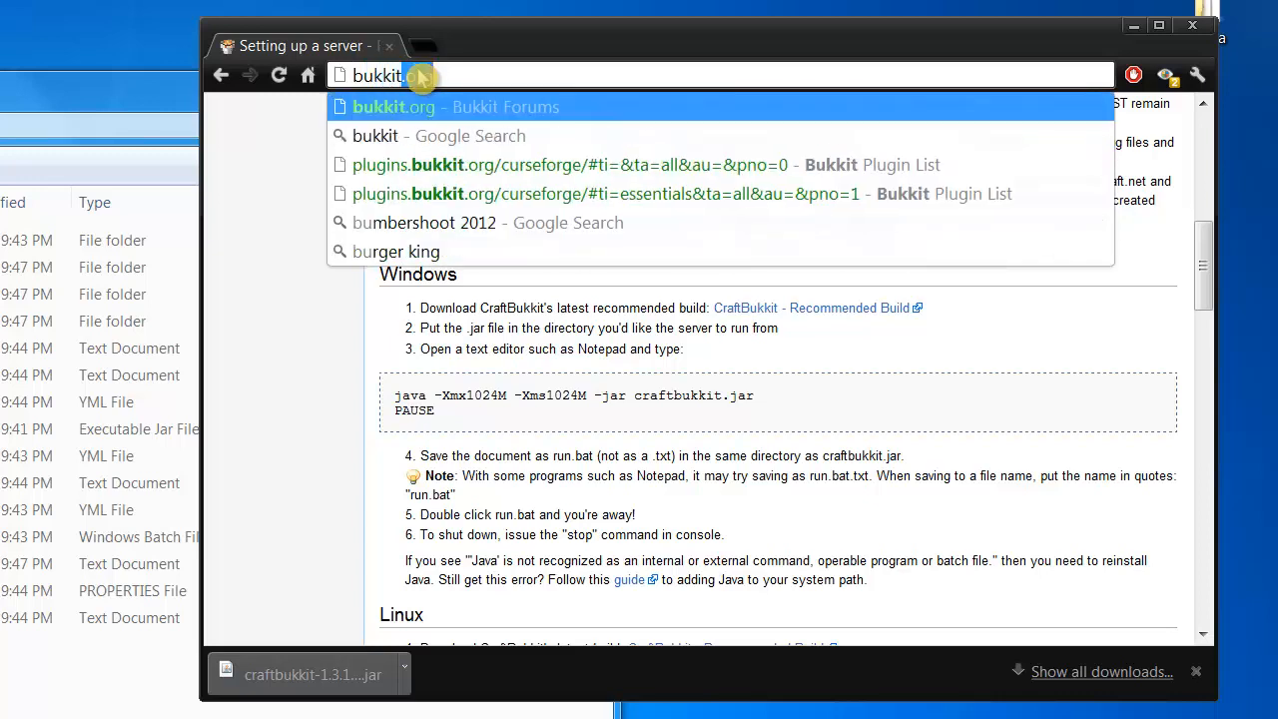
{"action": "key", "text": "Return"}
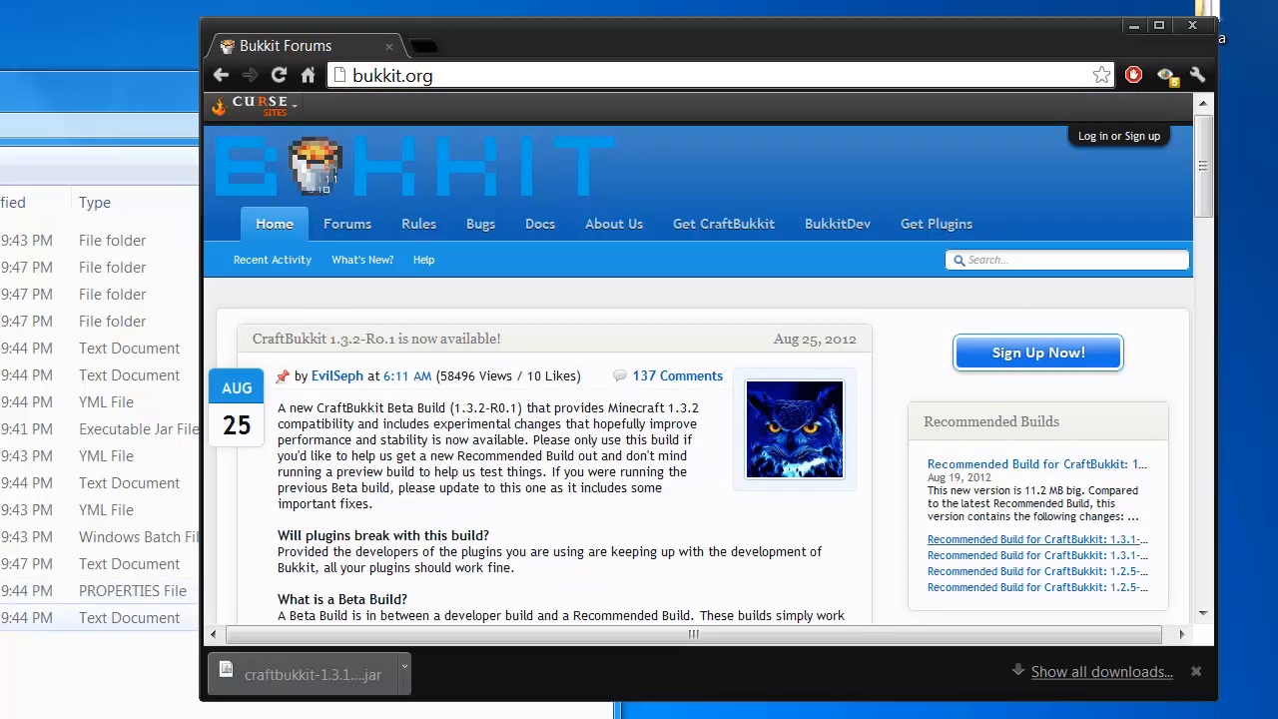
Step: Browse the Bukkit Plugin List, open the CommandTicks plugin, then open the server's world folder
{"action": "left_click", "coordinate": [100, 711]}
{"action": "left_click", "coordinate": [937, 225]}
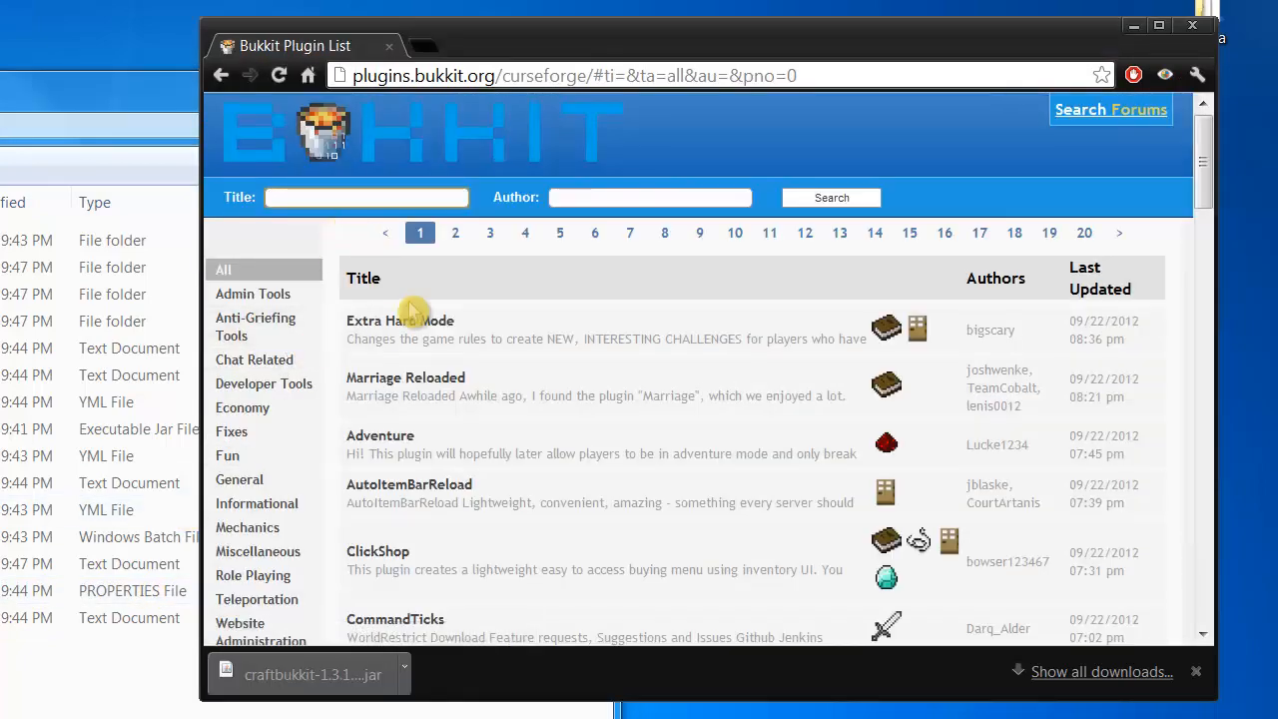
{"action": "scroll", "coordinate": [530, 440], "scroll_direction": "down", "scroll_amount": 4}
{"action": "scroll", "coordinate": [524, 419], "scroll_direction": "down", "scroll_amount": 8}
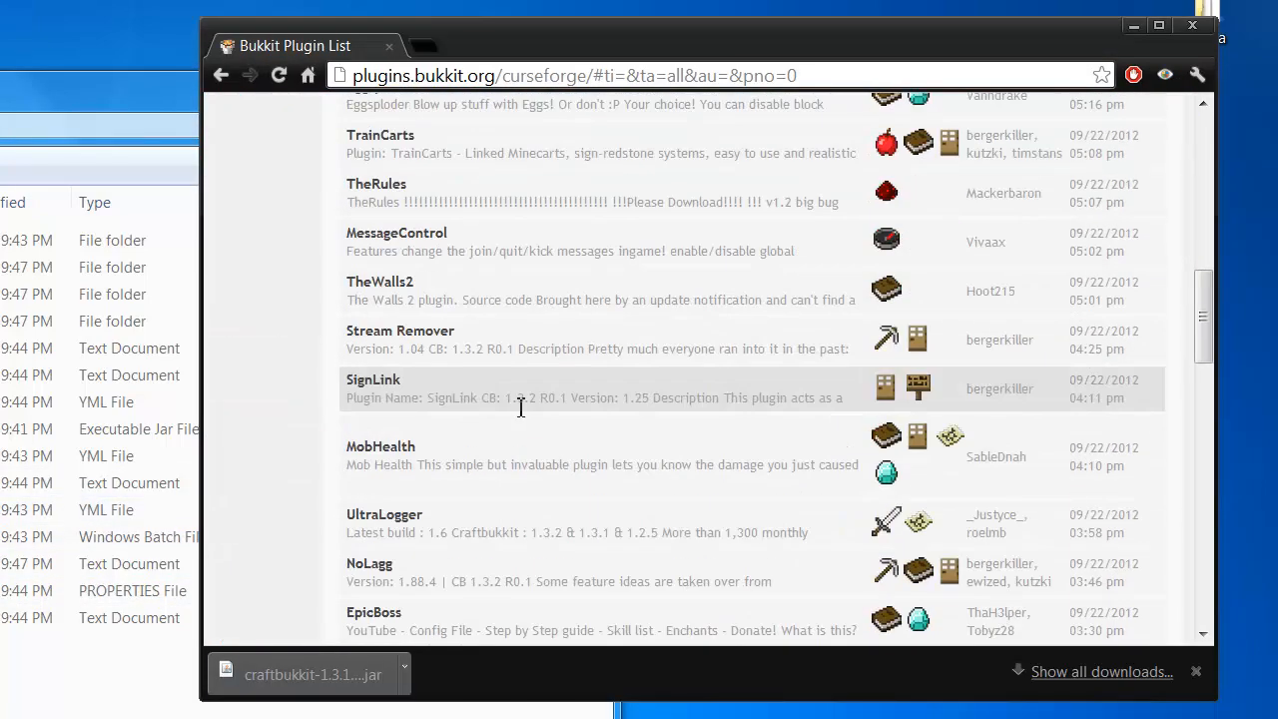
{"action": "scroll", "coordinate": [508, 390], "scroll_direction": "up", "scroll_amount": 9}
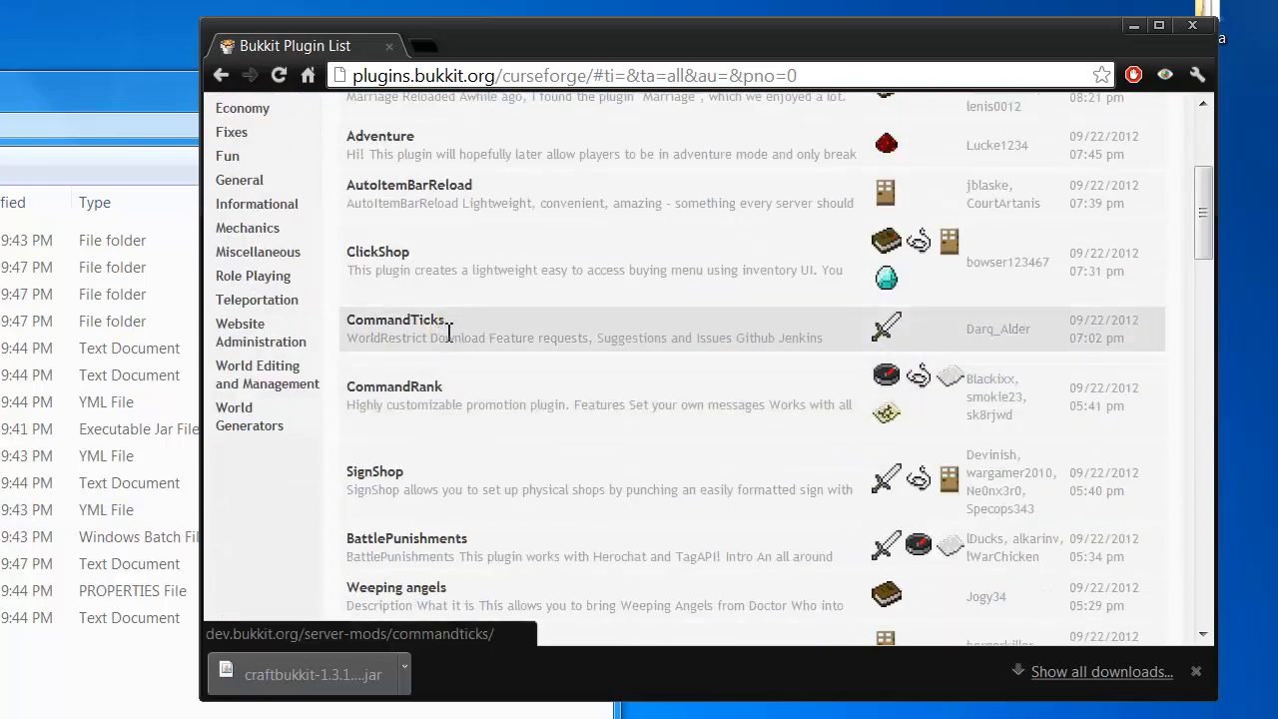
{"action": "left_click", "coordinate": [446, 329]}
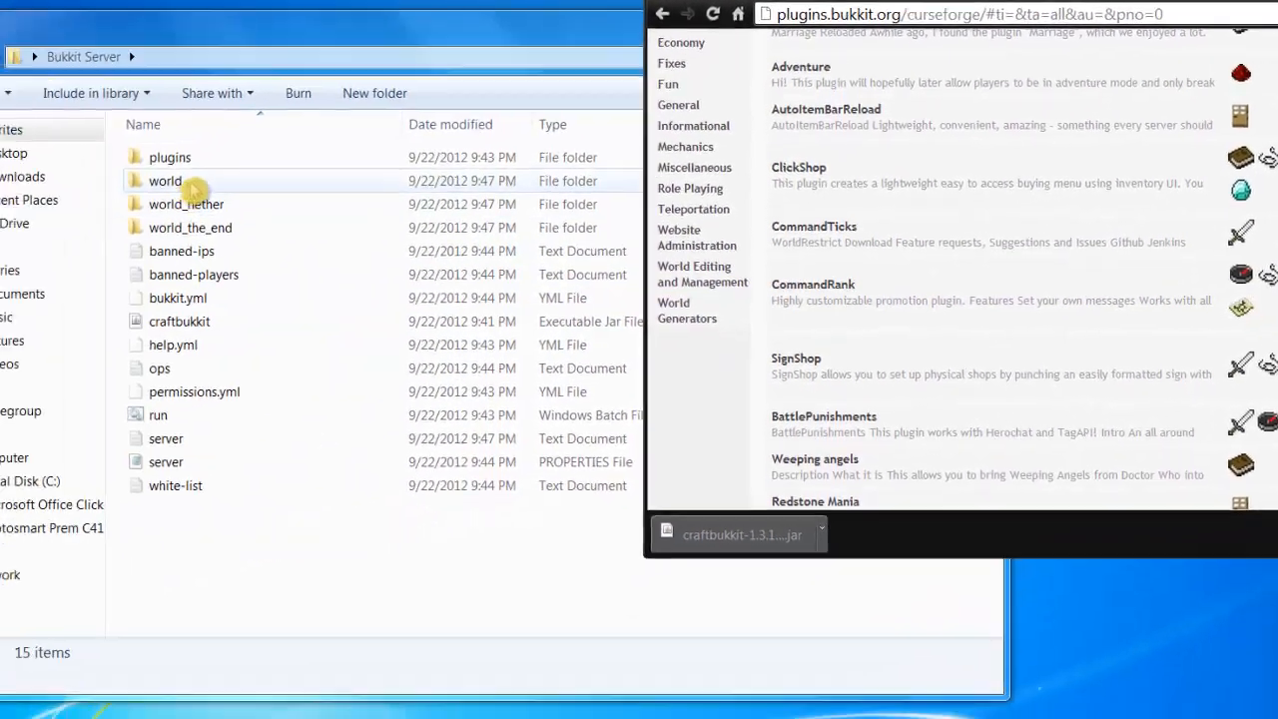
{"action": "double_click", "coordinate": [270, 170]}
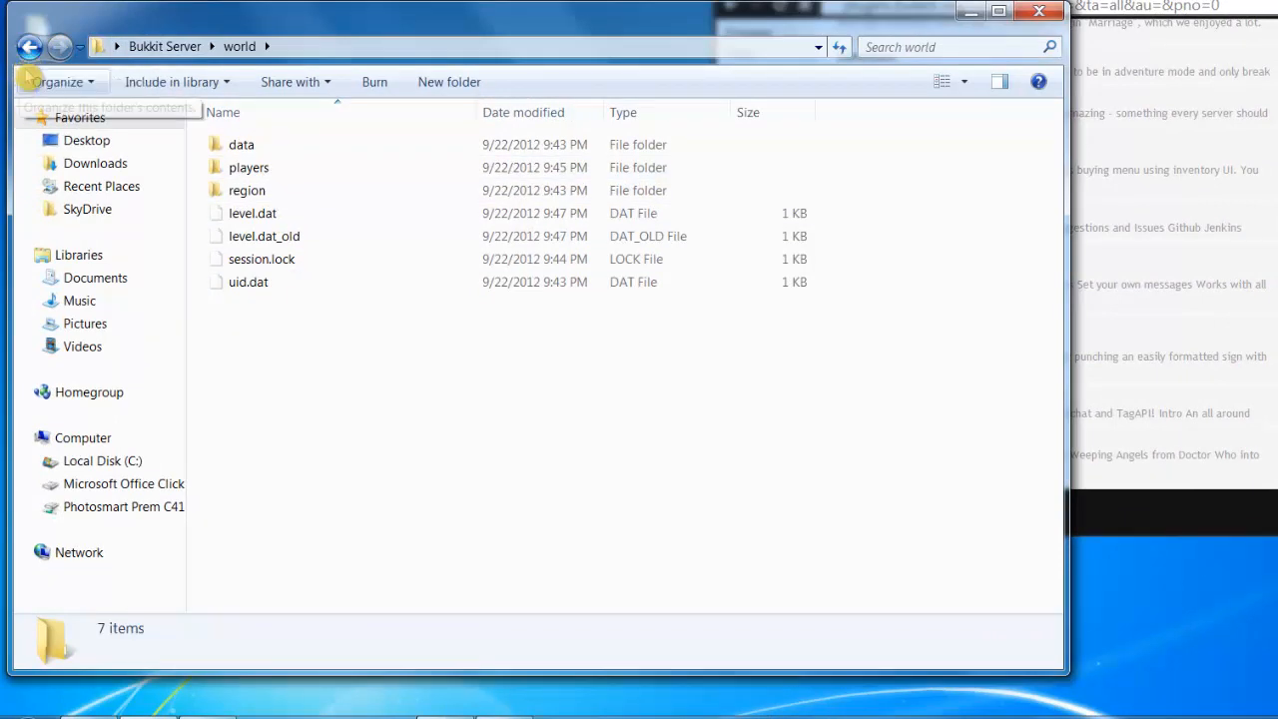
Step: Reopen the Bukkit Server world folder and briefly select its seven items
{"action": "left_click", "coordinate": [30, 46]}
{"action": "double_click", "coordinate": [242, 168]}
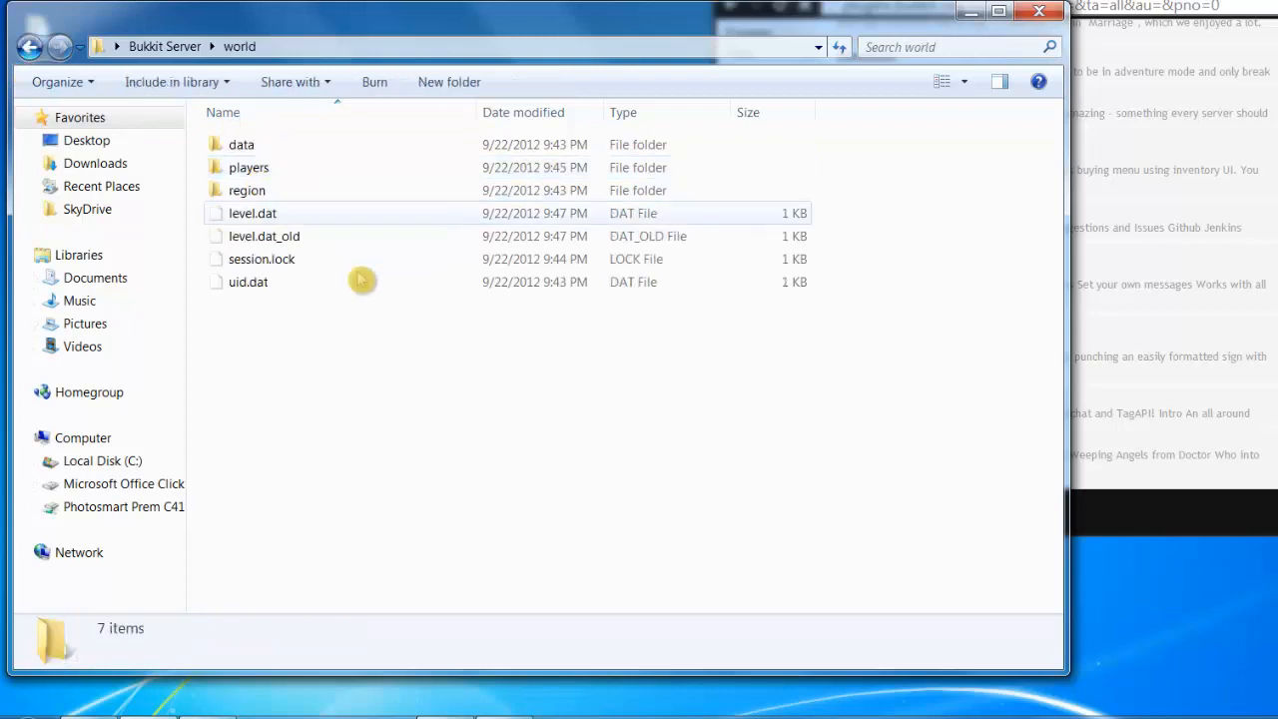
{"action": "left_click_drag", "start_coordinate": [297, 329], "coordinate": [206, 123]}
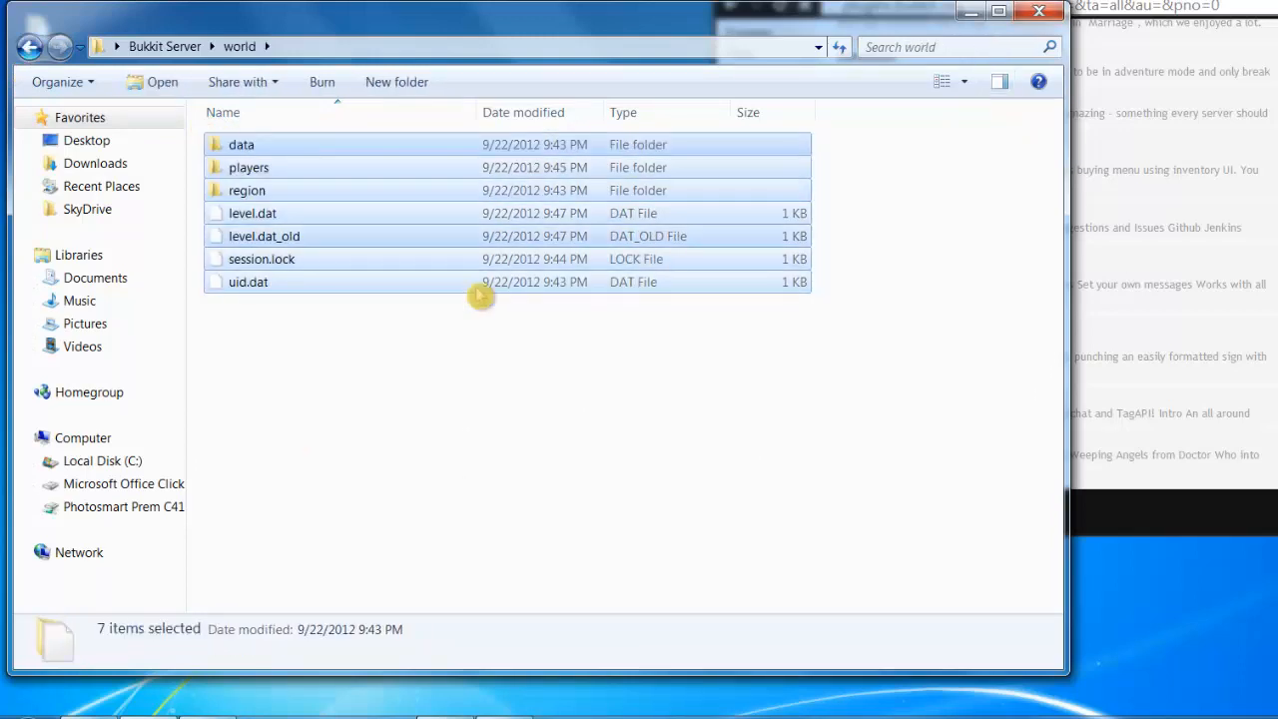
{"action": "left_click", "coordinate": [480, 294]}
Step: Open the AppData Roaming folder through the Run dialog with %appdata%
{"action": "key", "text": "super"}
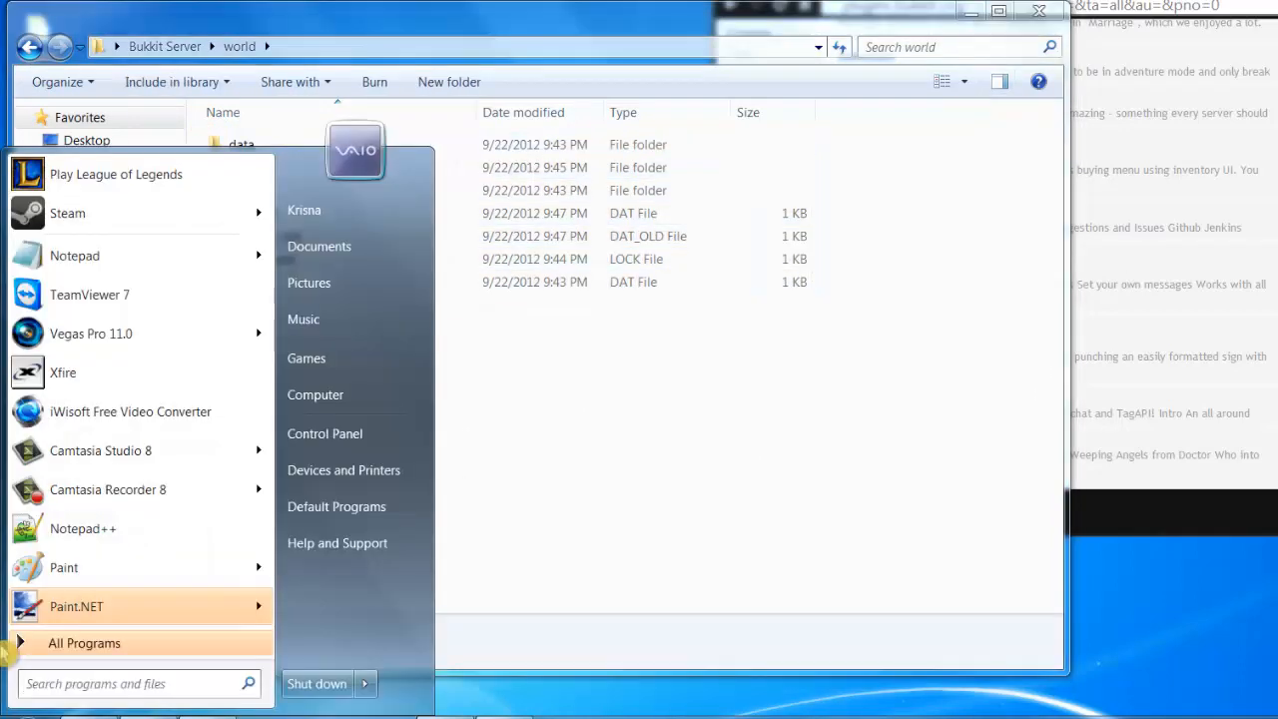
{"action": "type", "text": "run"}
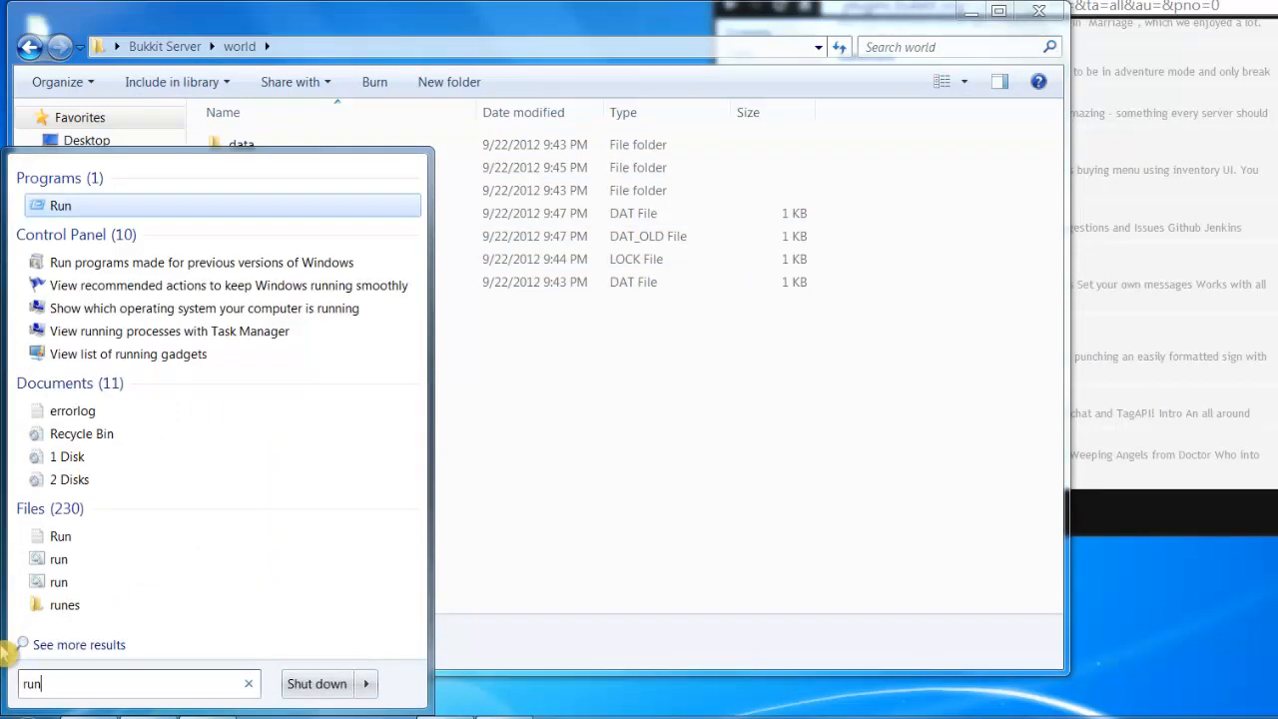
{"action": "key", "text": "Return"}
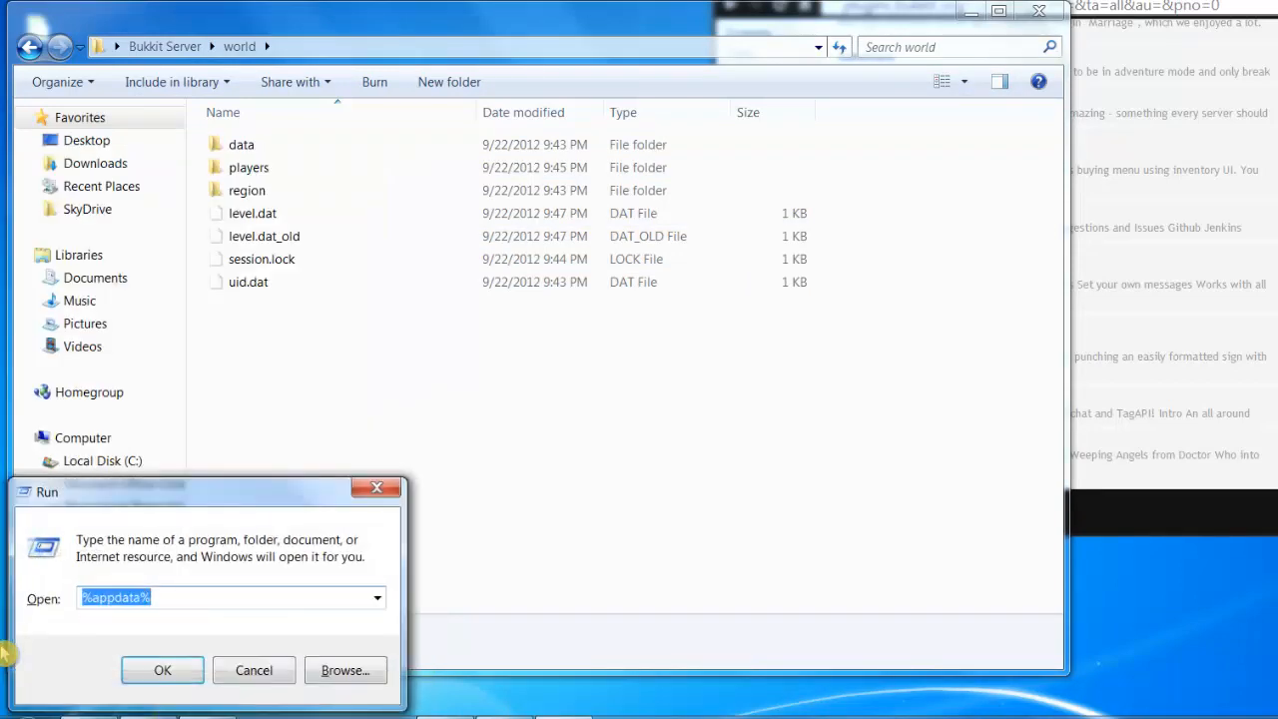
{"action": "key", "text": "Return"}
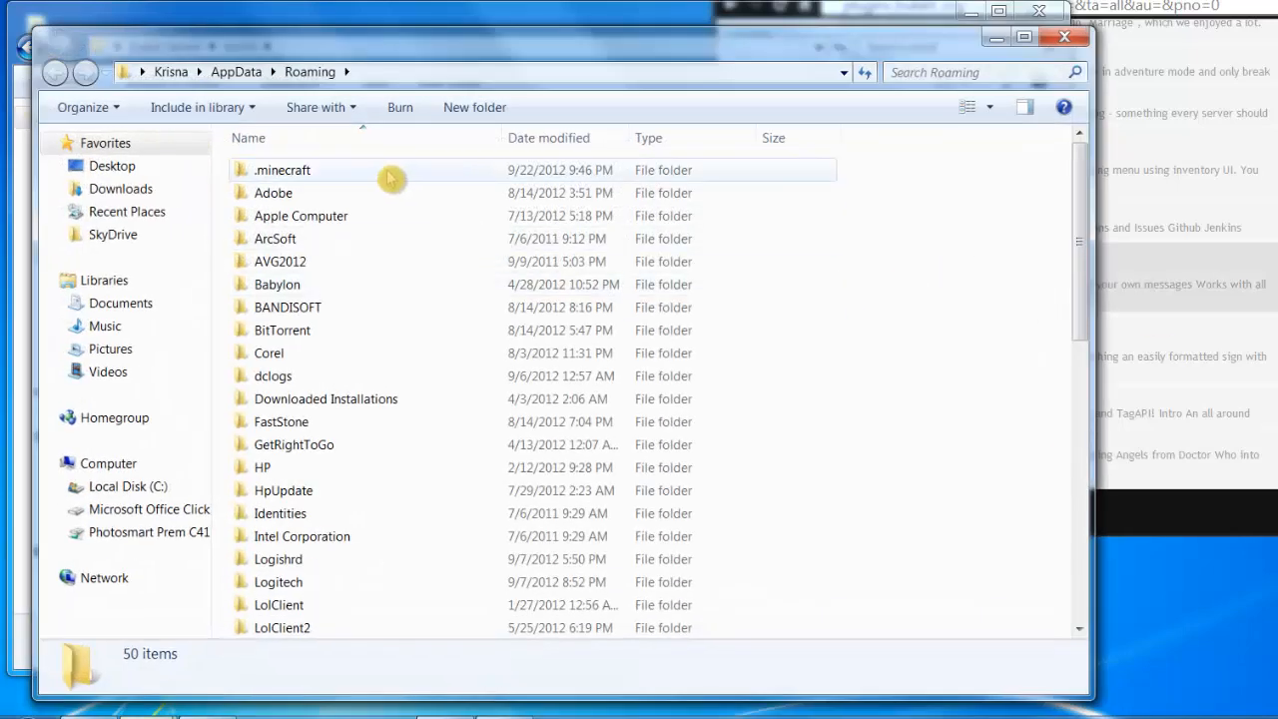
Step: Navigate into .minecraft\saves\New World, after a brief look inside the bin folder
{"action": "double_click", "coordinate": [389, 178]}
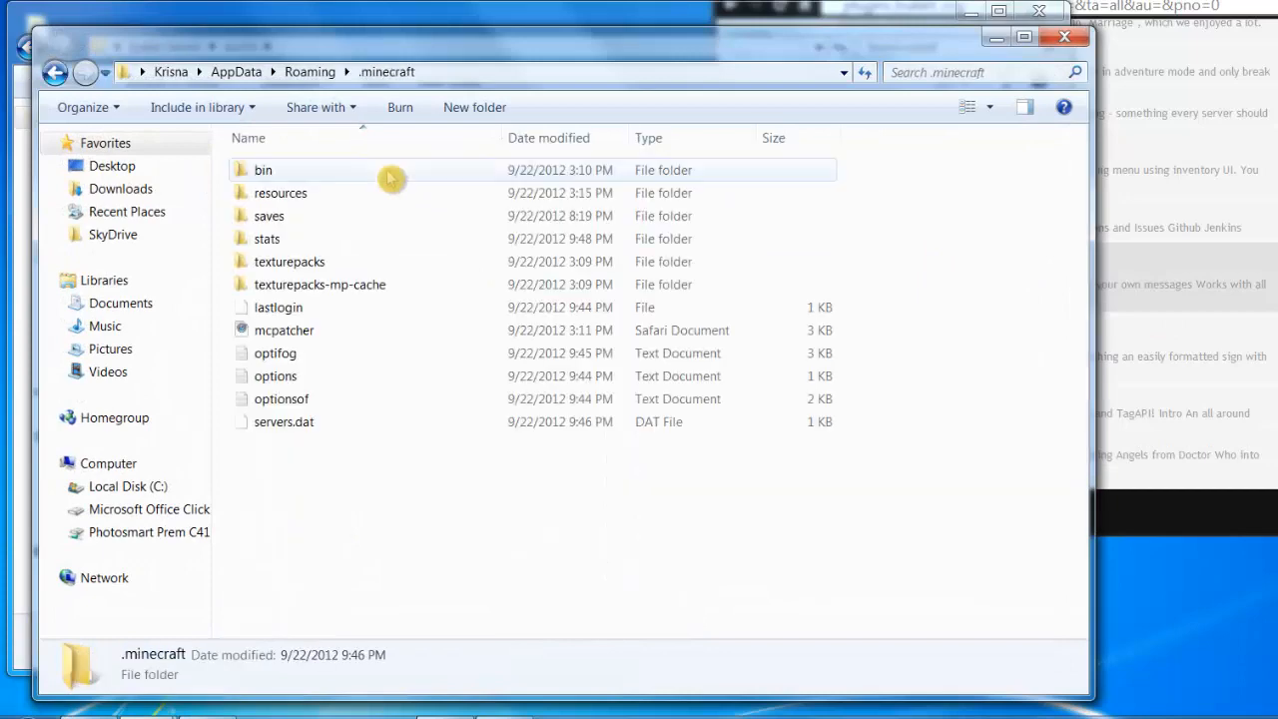
{"action": "double_click", "coordinate": [389, 173]}
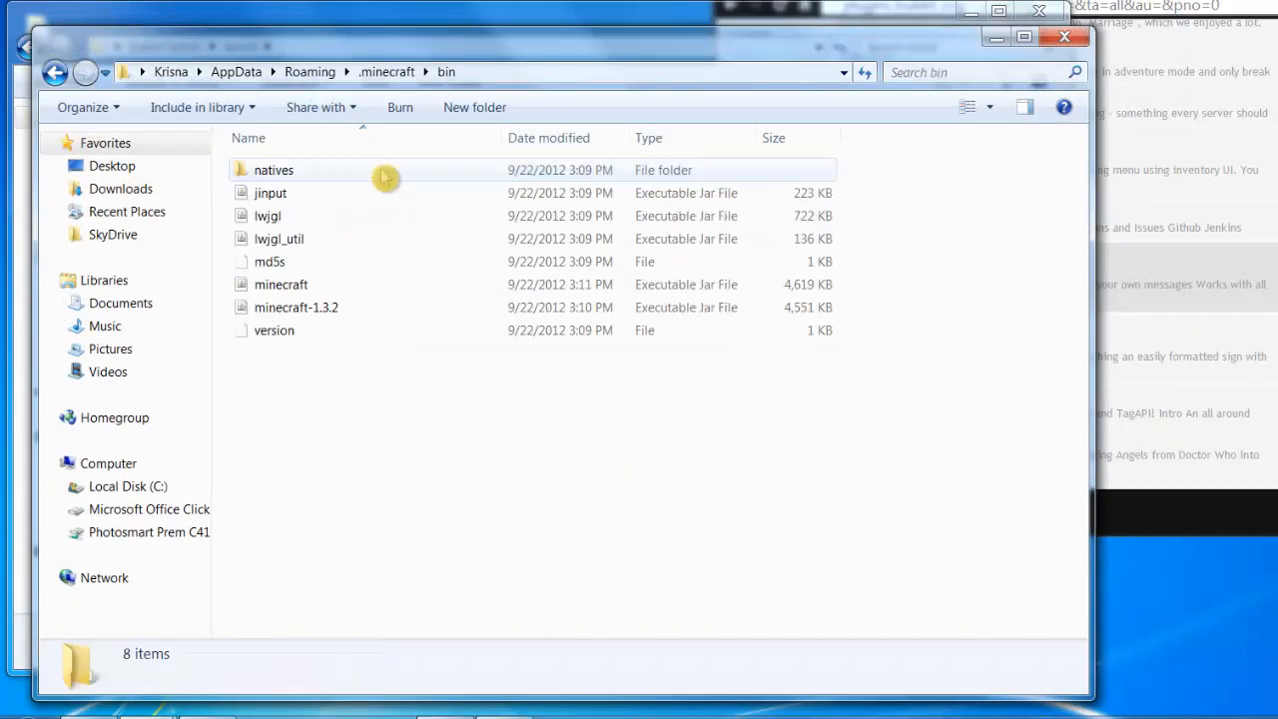
{"action": "left_click", "coordinate": [54, 72]}
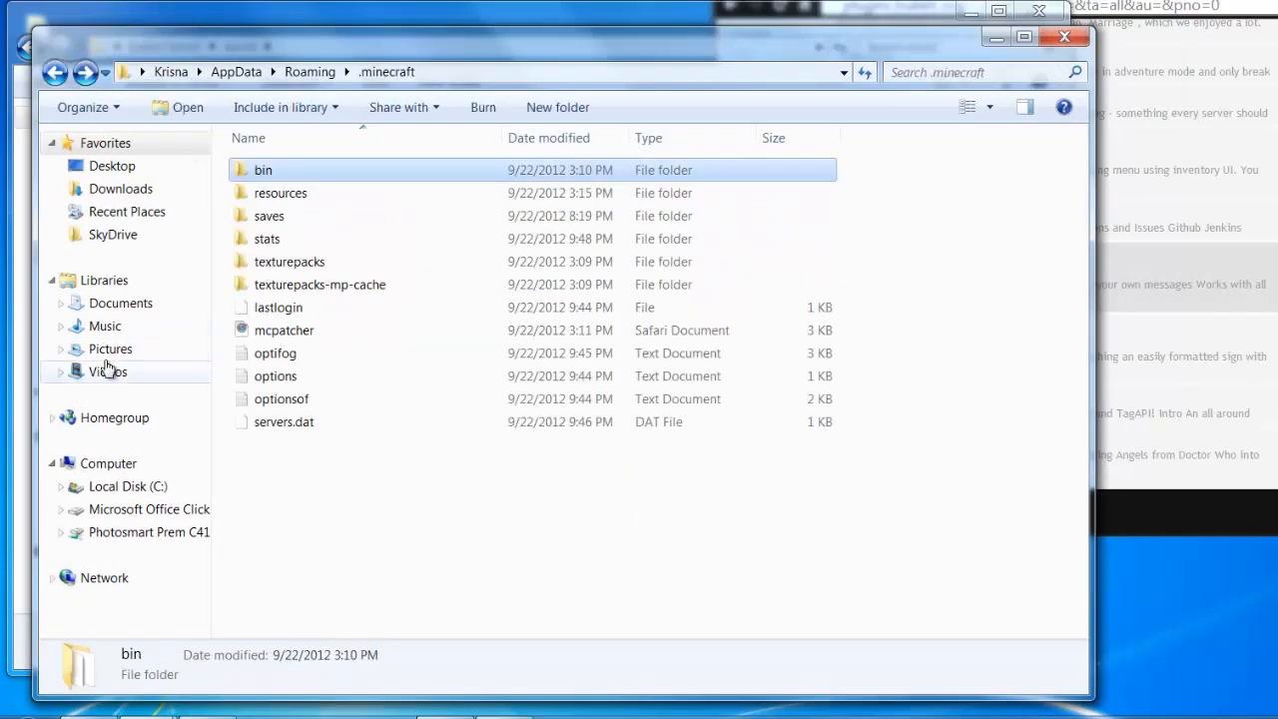
{"action": "double_click", "coordinate": [268, 216]}
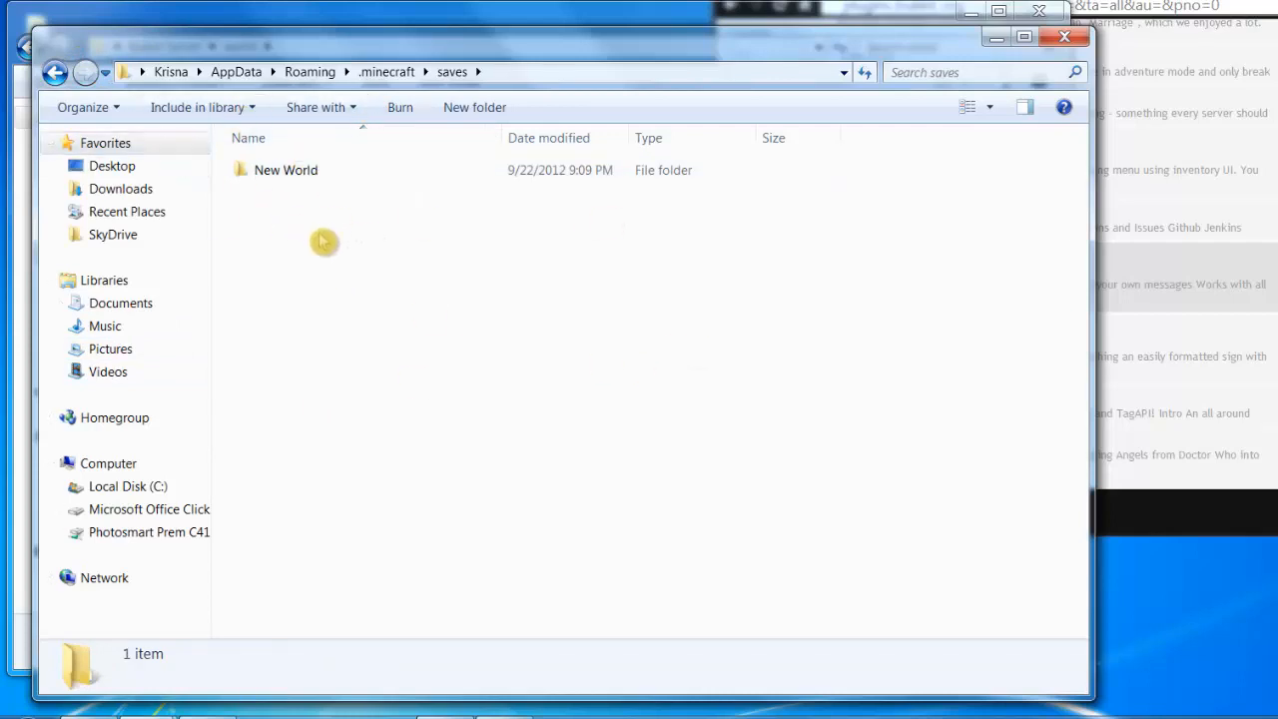
{"action": "double_click", "coordinate": [299, 176]}
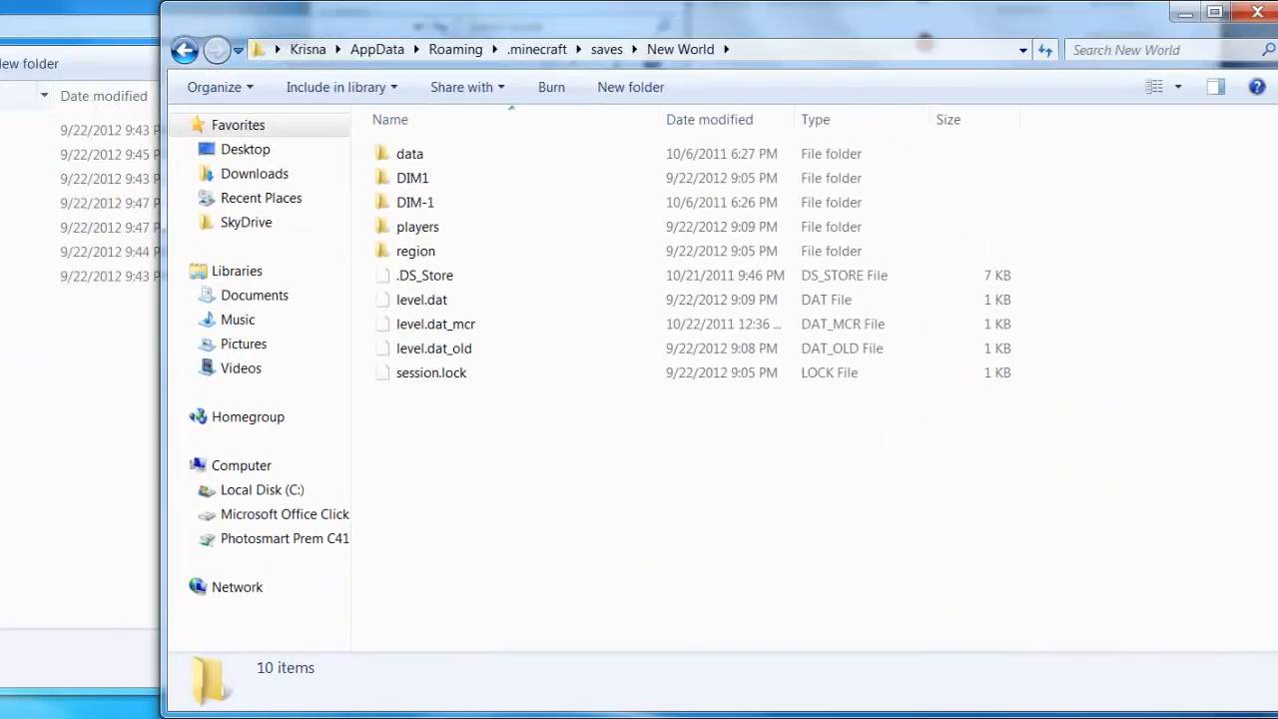
Step: Select all ten New World items except .DS_Store, DIM-1 and DIM1
{"action": "left_click_drag", "start_coordinate": [525, 489], "coordinate": [441, 152]}
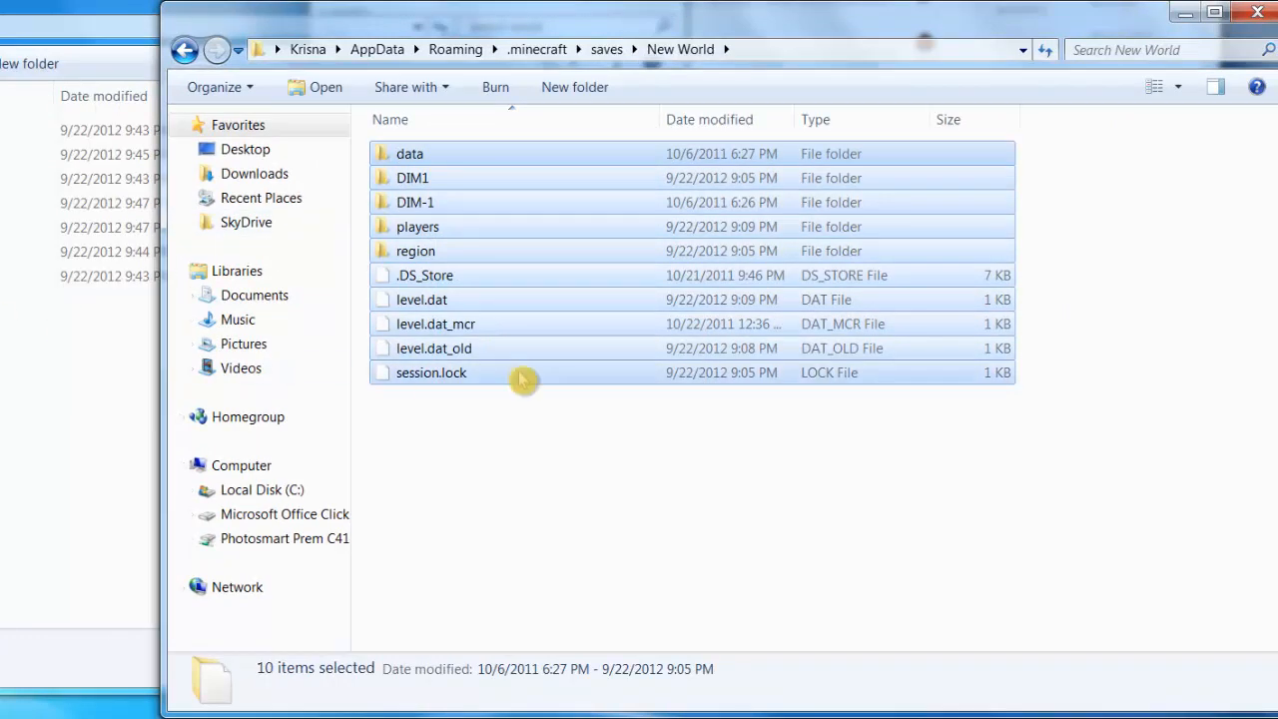
{"action": "left_click", "coordinate": [480, 275], "text": "ctrl"}
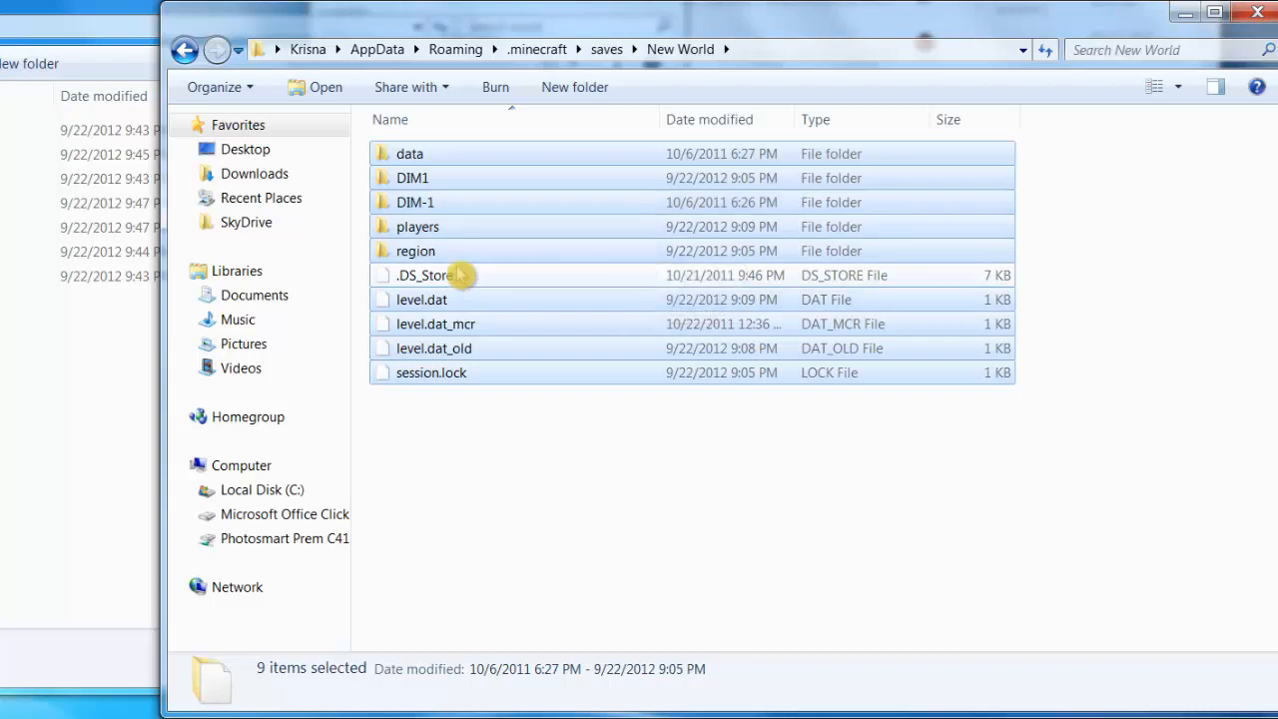
{"action": "left_click", "coordinate": [424, 204], "text": "ctrl"}
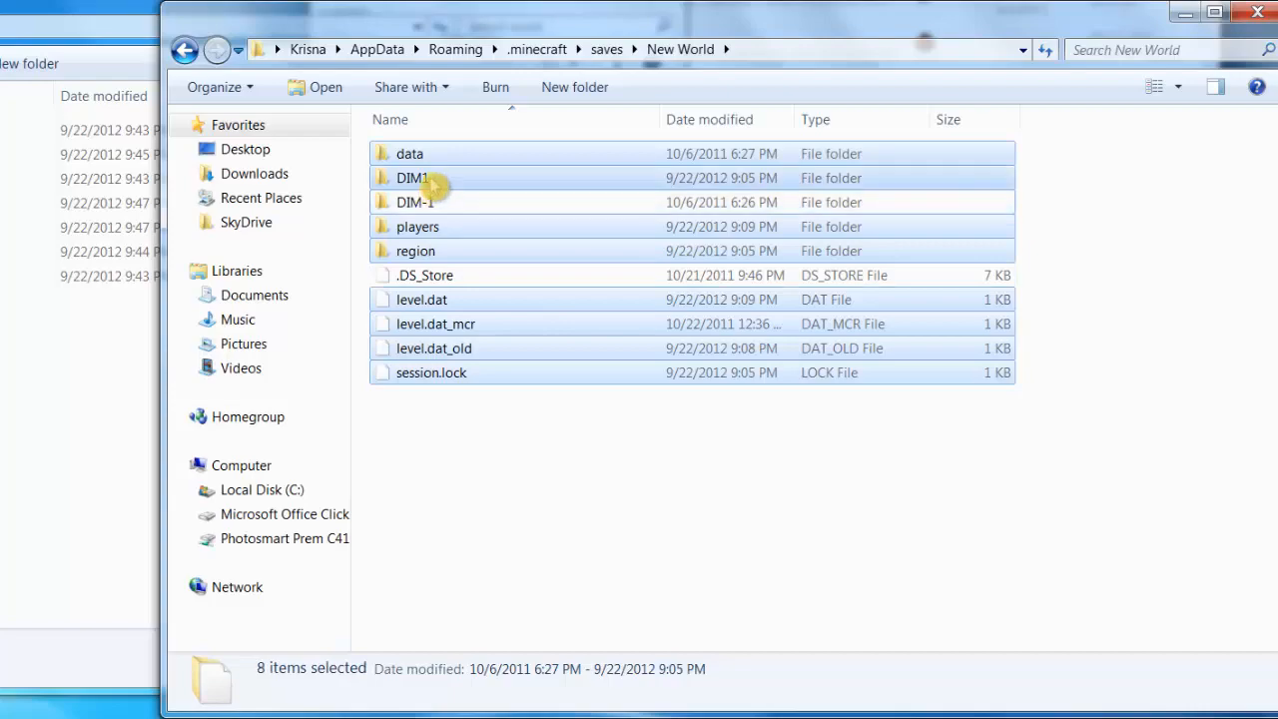
{"action": "left_click", "coordinate": [433, 180], "text": "ctrl"}
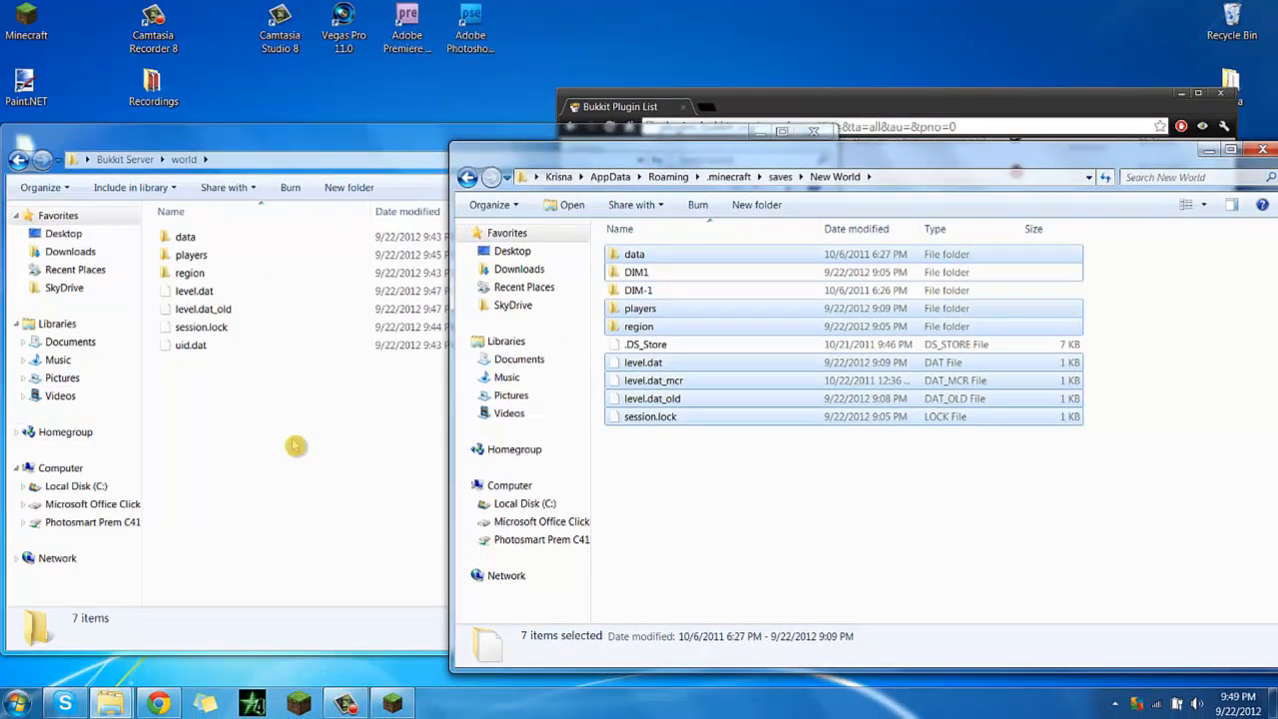
Step: Close the New World and server world folder windows, leaving Chrome's Bukkit Plugin List page visible
{"action": "left_click", "coordinate": [296, 446]}
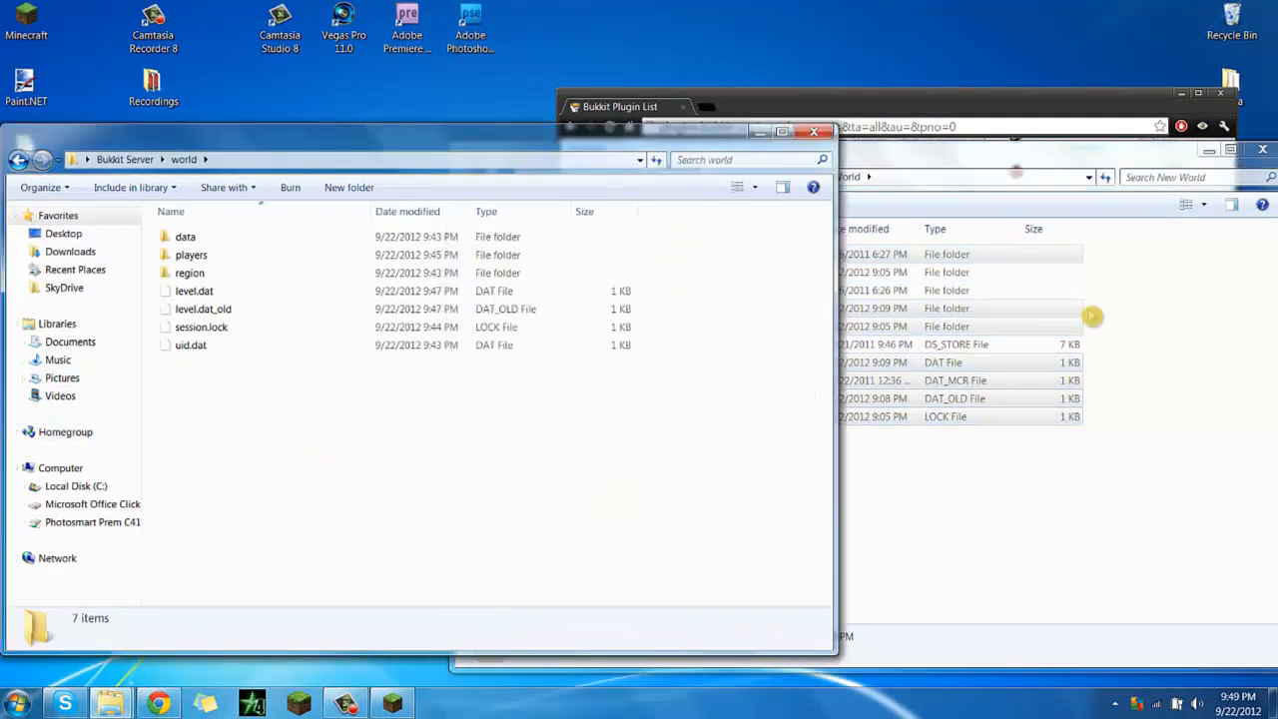
{"action": "left_click", "coordinate": [1263, 151]}
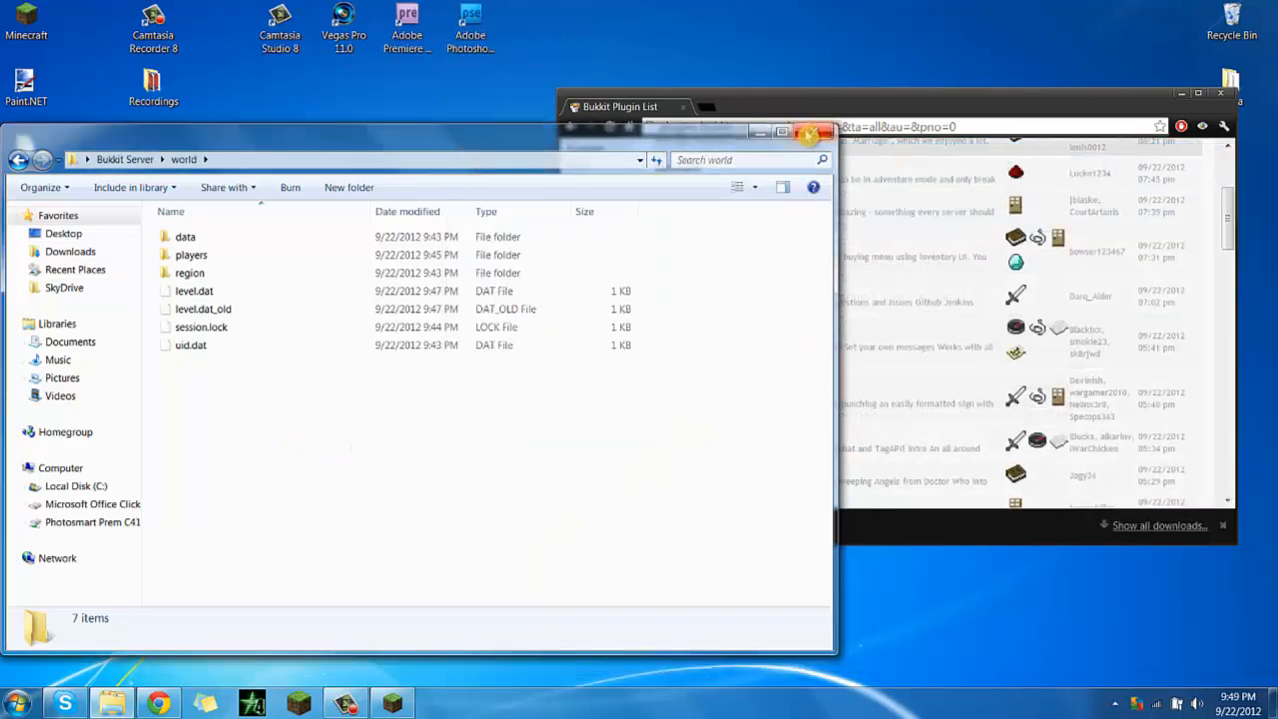
{"action": "left_click", "coordinate": [811, 133]}
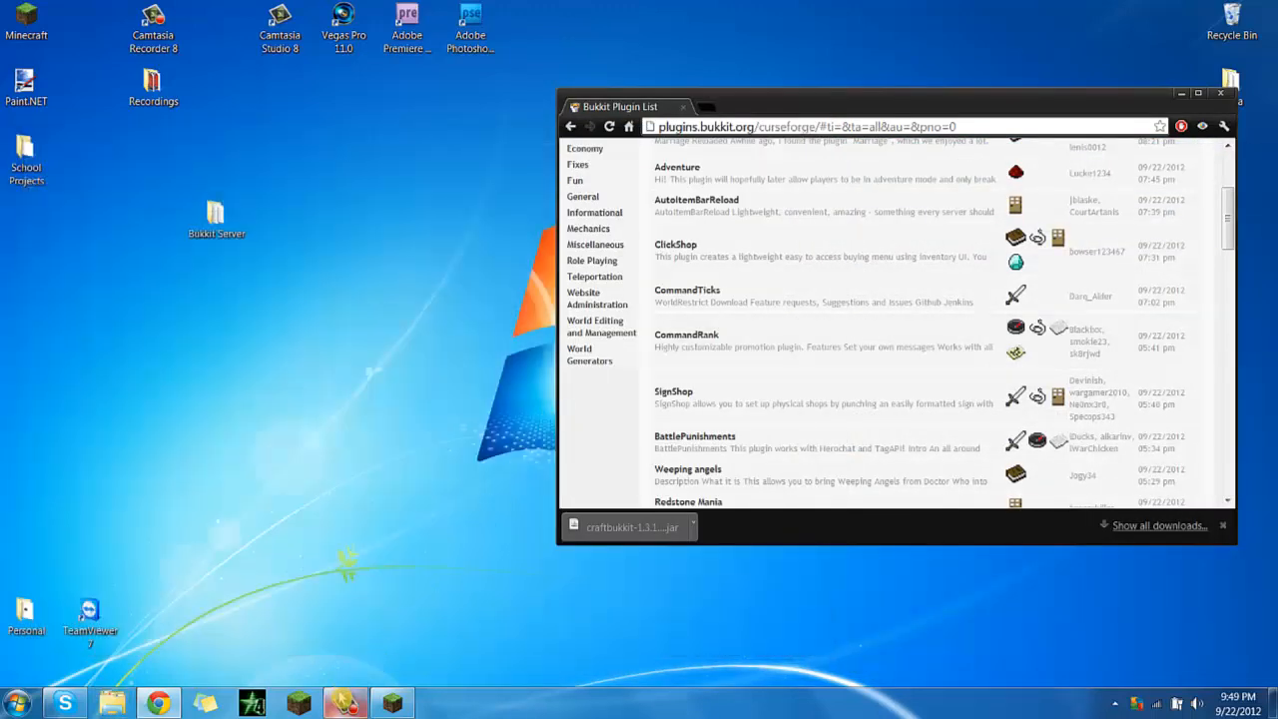
{"action": "left_click", "coordinate": [342, 702]}
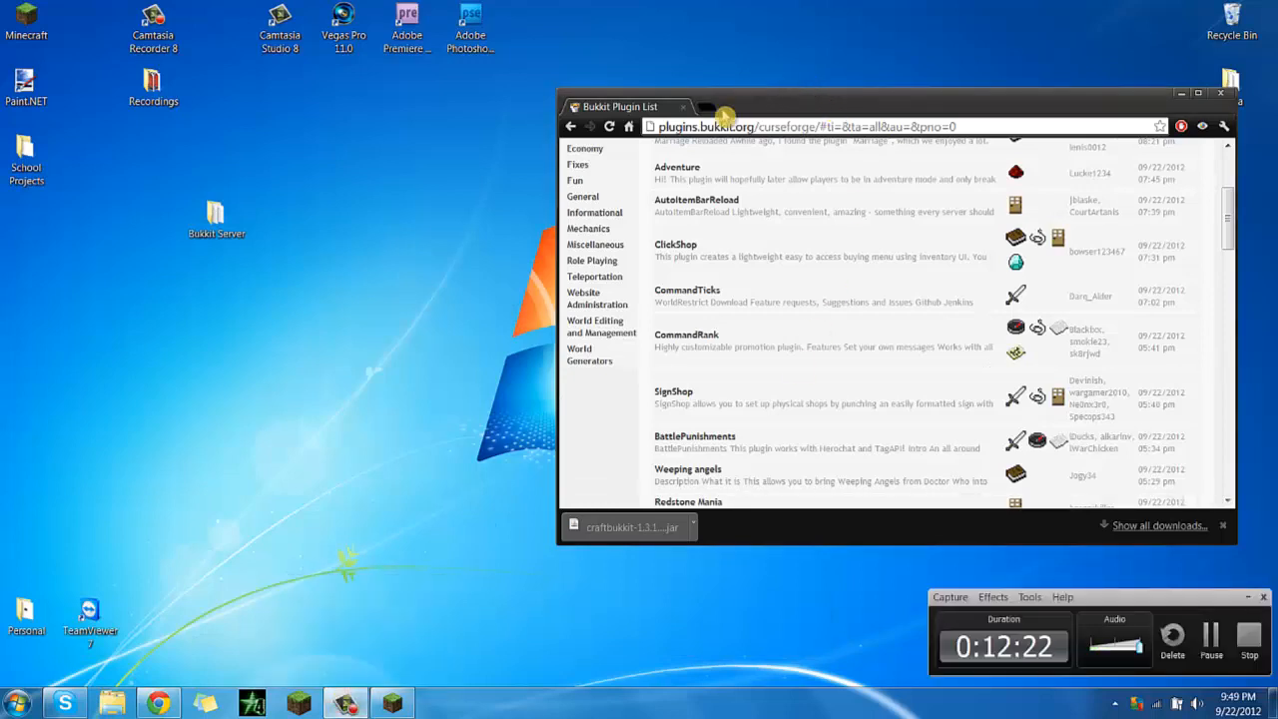